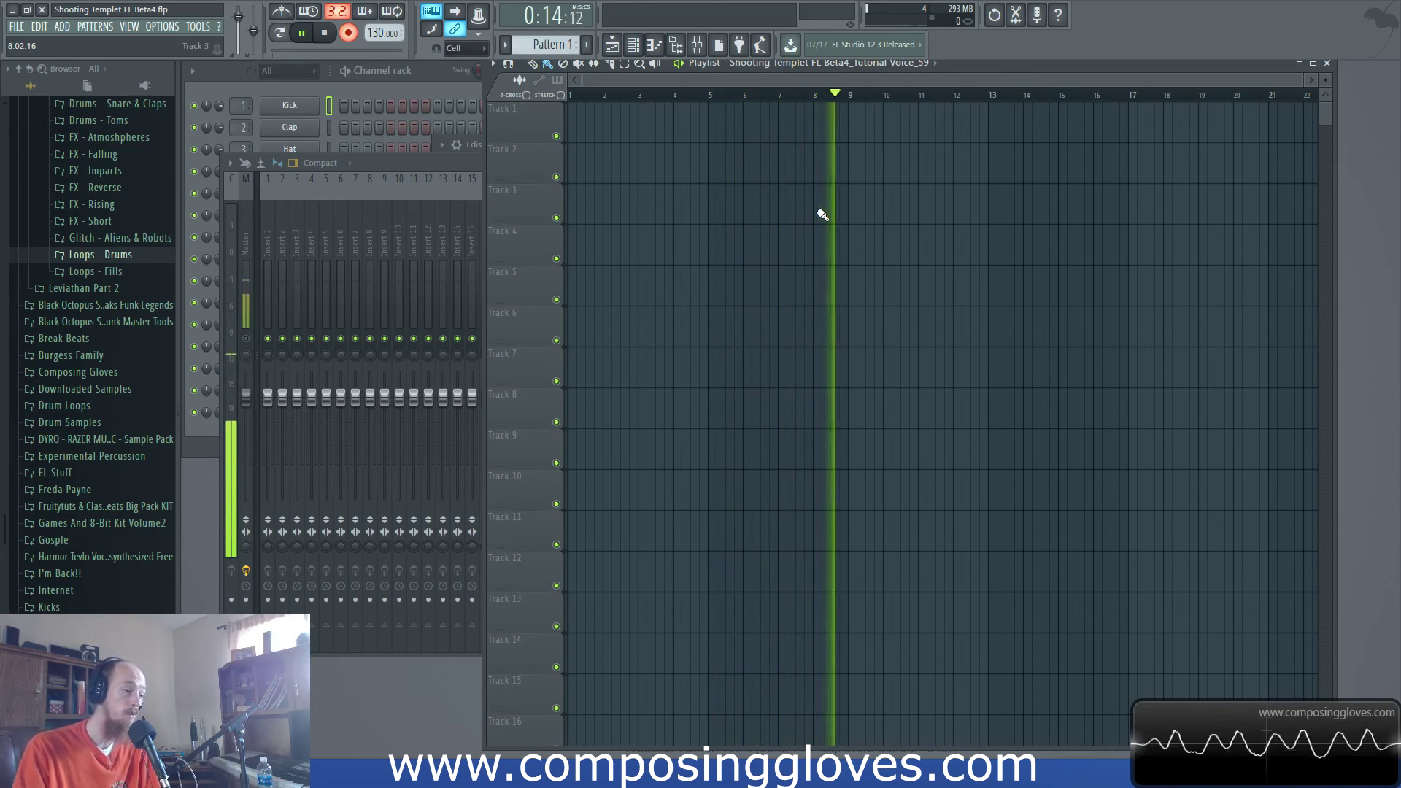
# Step: Enlarge and reposition the BassDrum track's Maximus window to examine its compression curve, then bring the Playlist to the front
pyautogui.moveTo(352, 775)
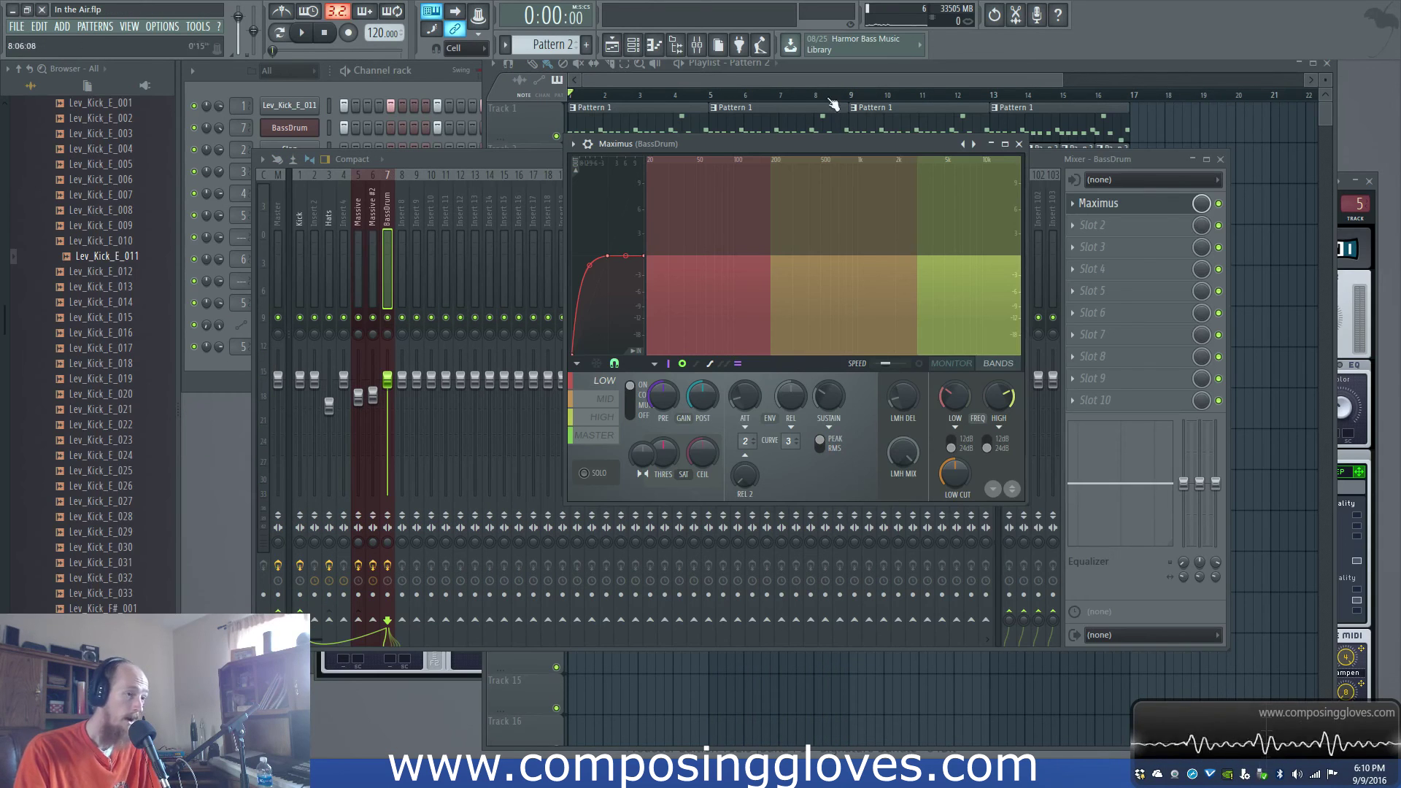
pyautogui.moveTo(822, 147); pyautogui.dragTo(727, 146)
pyautogui.moveTo(930, 522); pyautogui.dragTo(1054, 543)
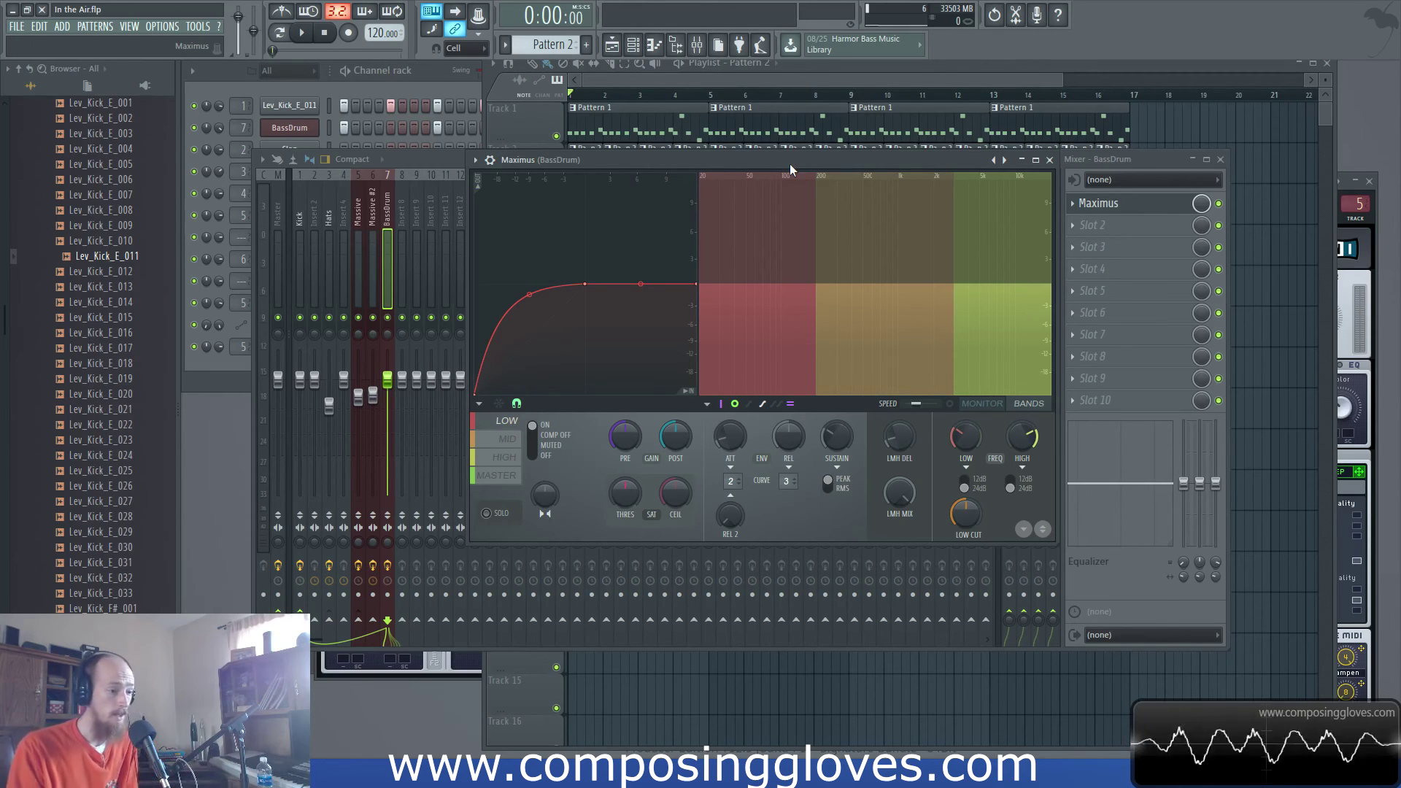
pyautogui.moveTo(795, 159); pyautogui.dragTo(716, 156)
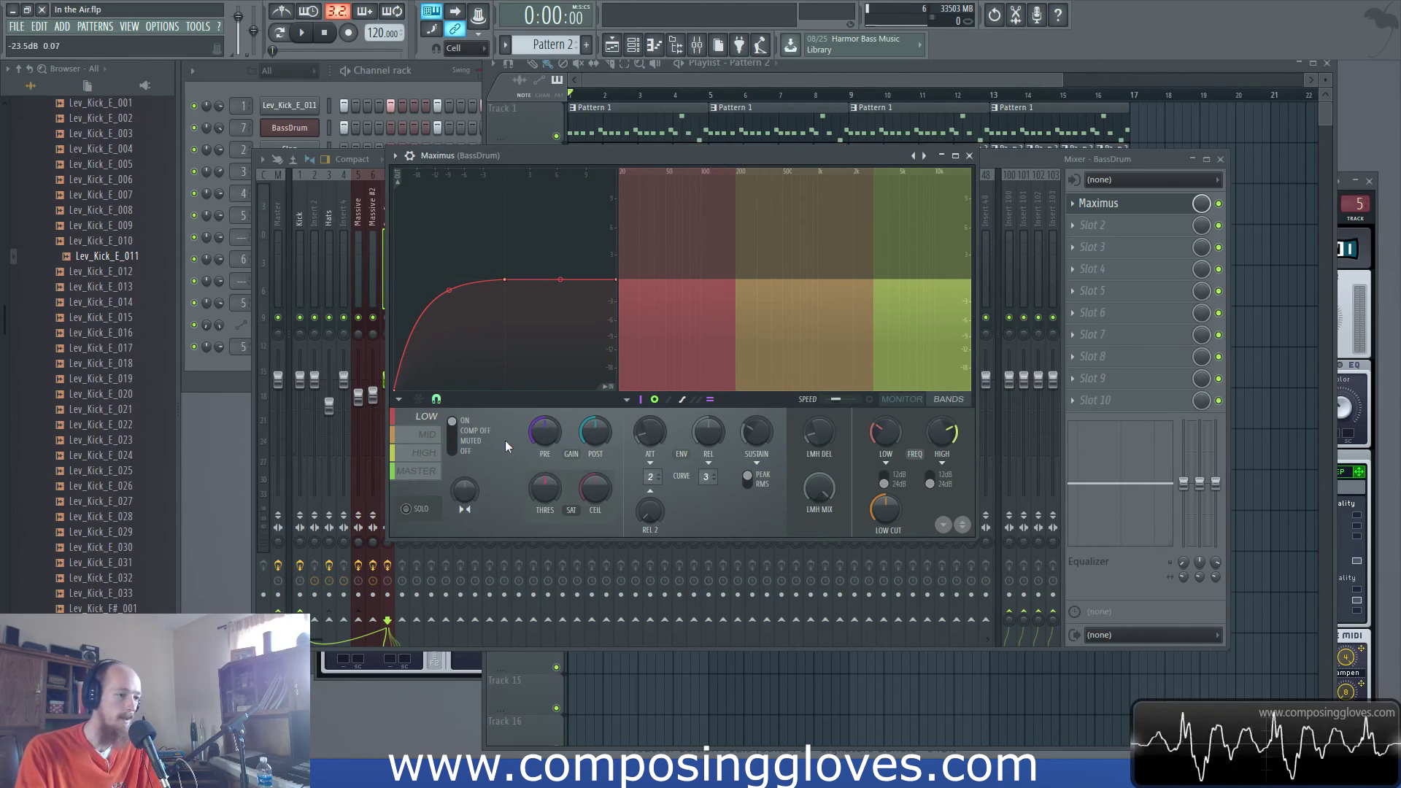
pyautogui.moveTo(715, 159); pyautogui.dragTo(773, 343)
pyautogui.click(621, 85)
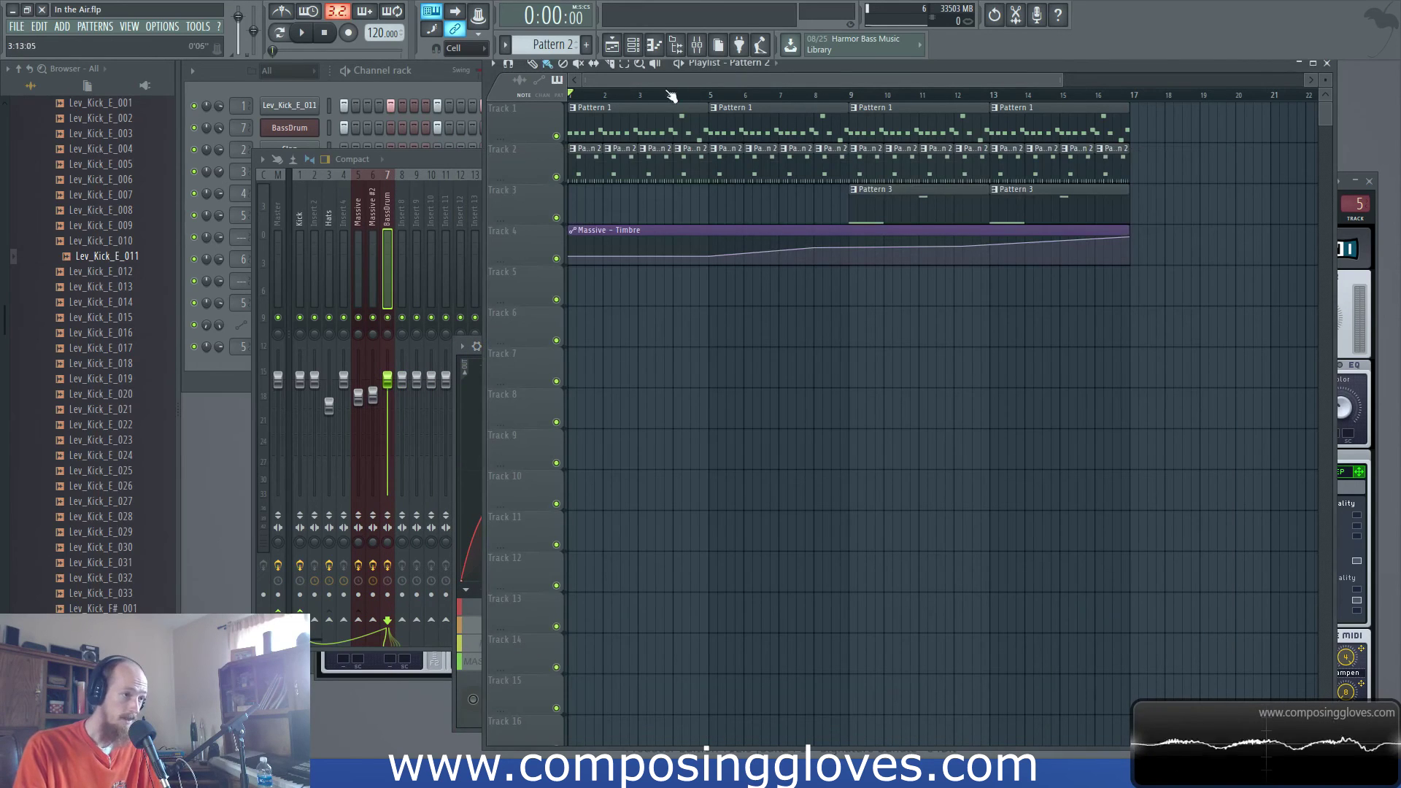
# Step: Bypass Maximus on the BassDrum mixer track and Fruity Limiter on the Massive #2 track
pyautogui.click(443, 162)
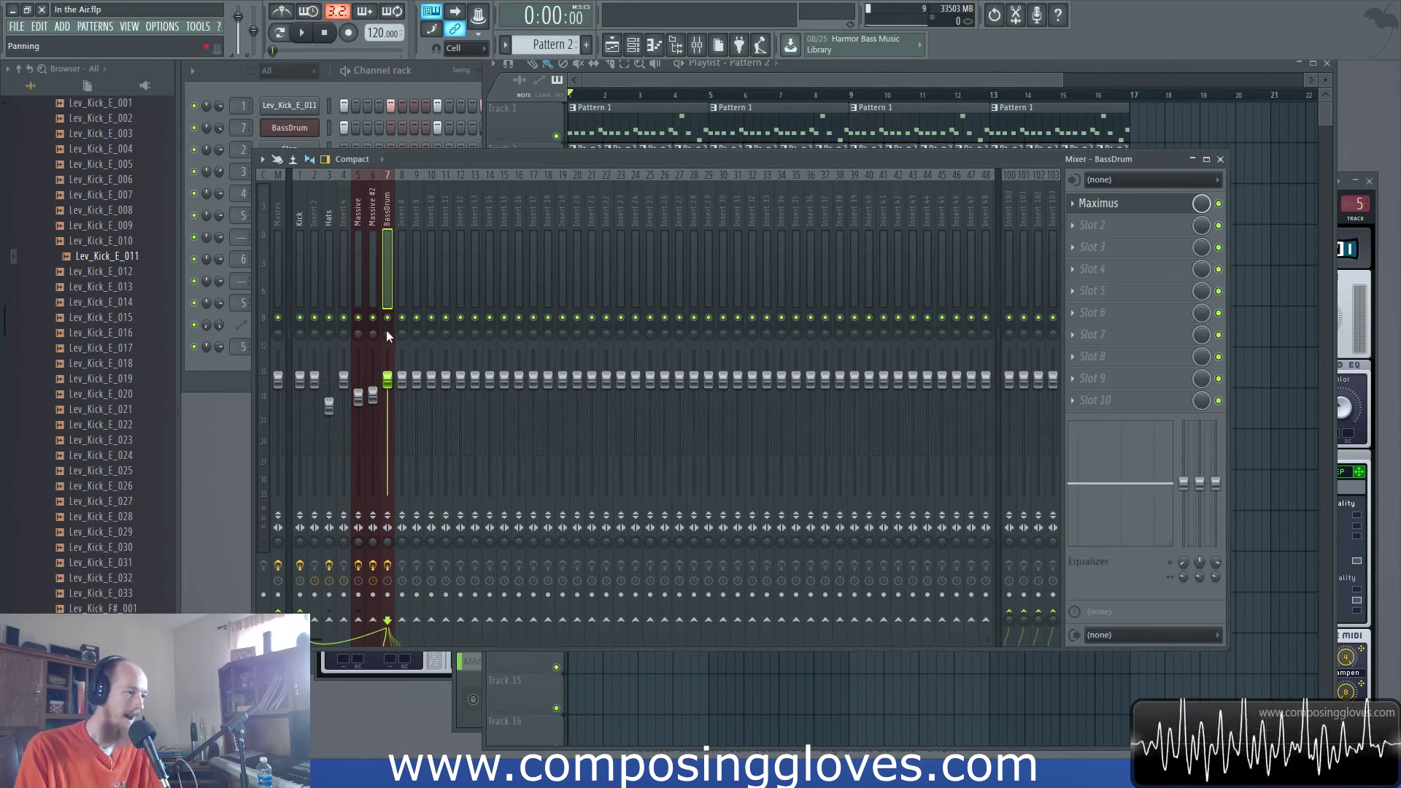
pyautogui.click(1219, 204)
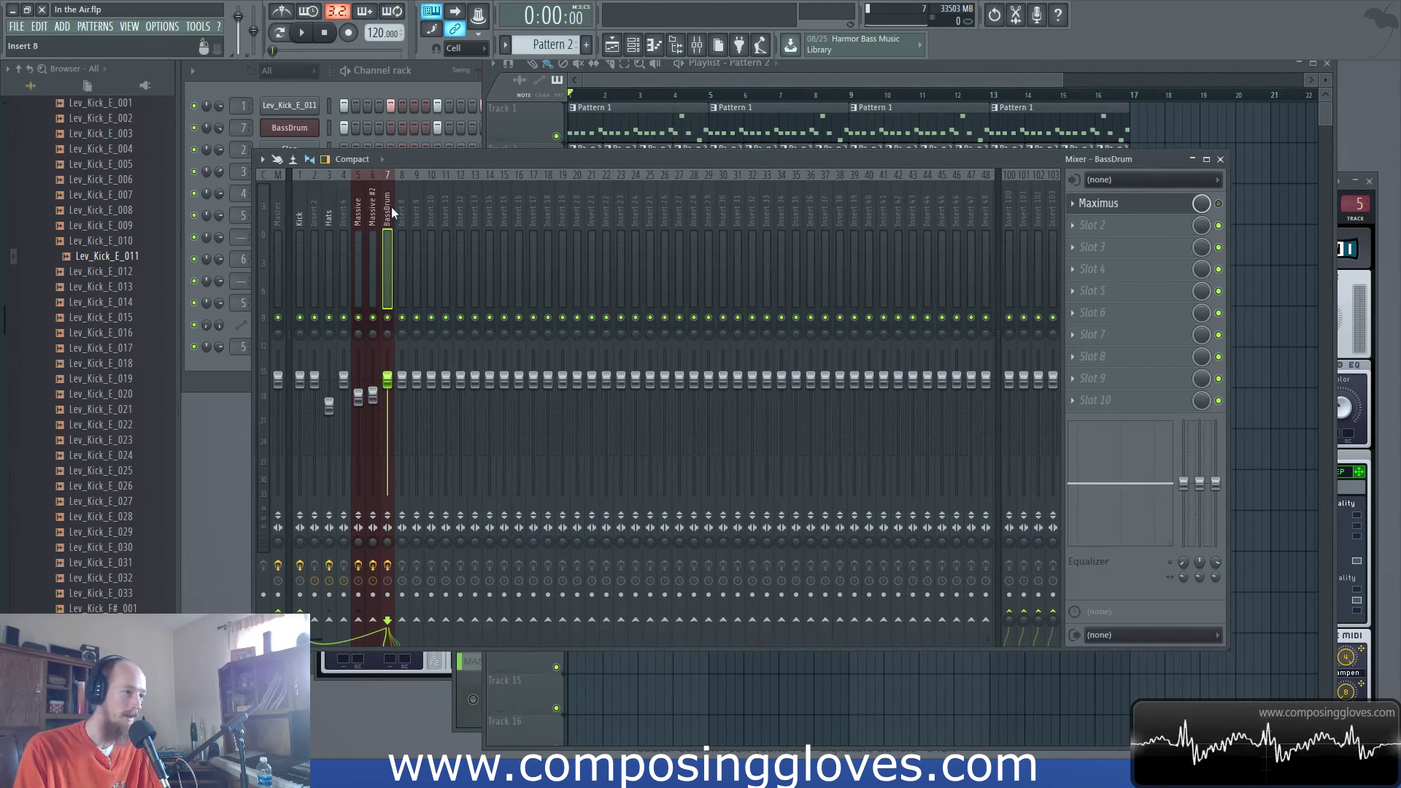
pyautogui.click(373, 210)
pyautogui.click(1219, 204)
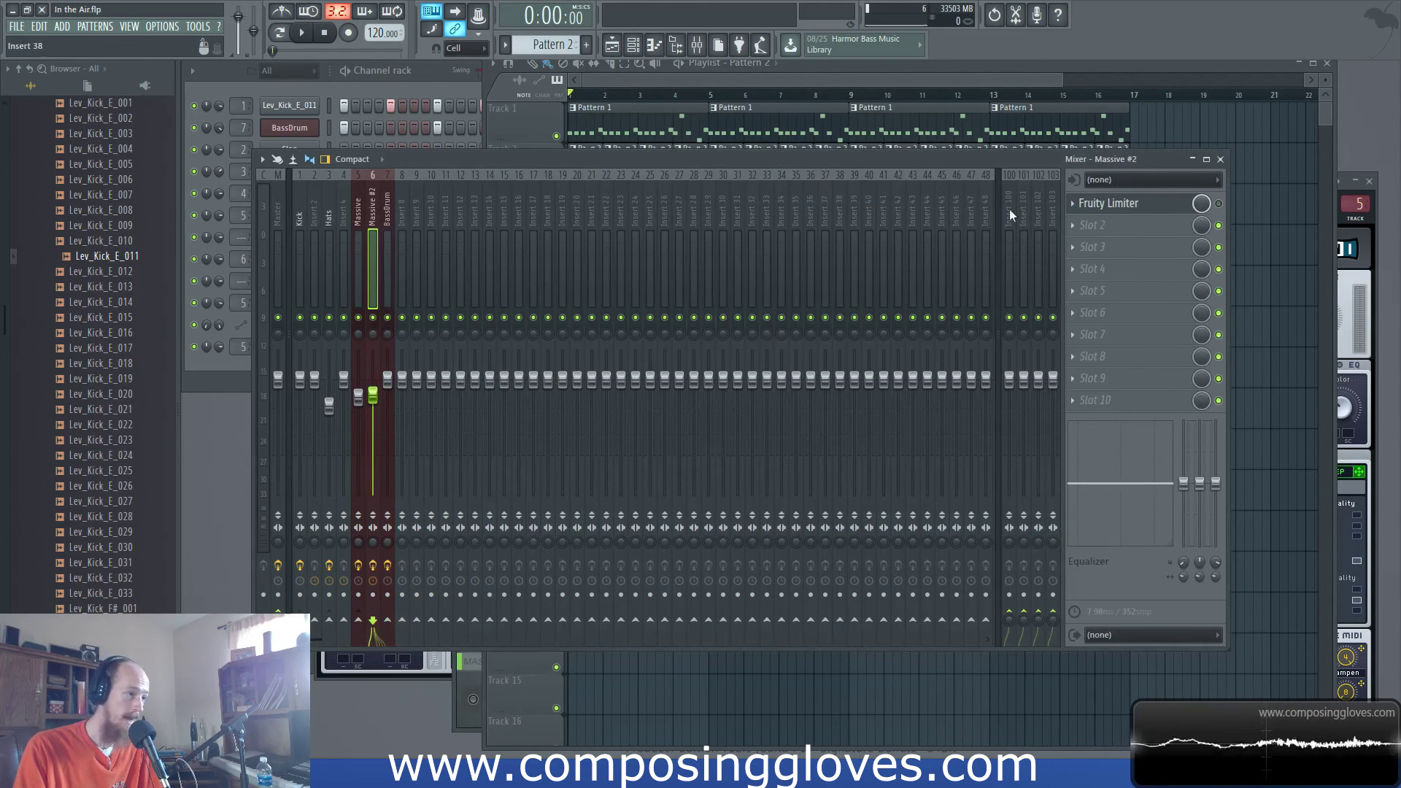
# Step: Bypass the effects on the Massive, Hats and Kick mixer tracks and Maximus on the Master
pyautogui.click(358, 226)
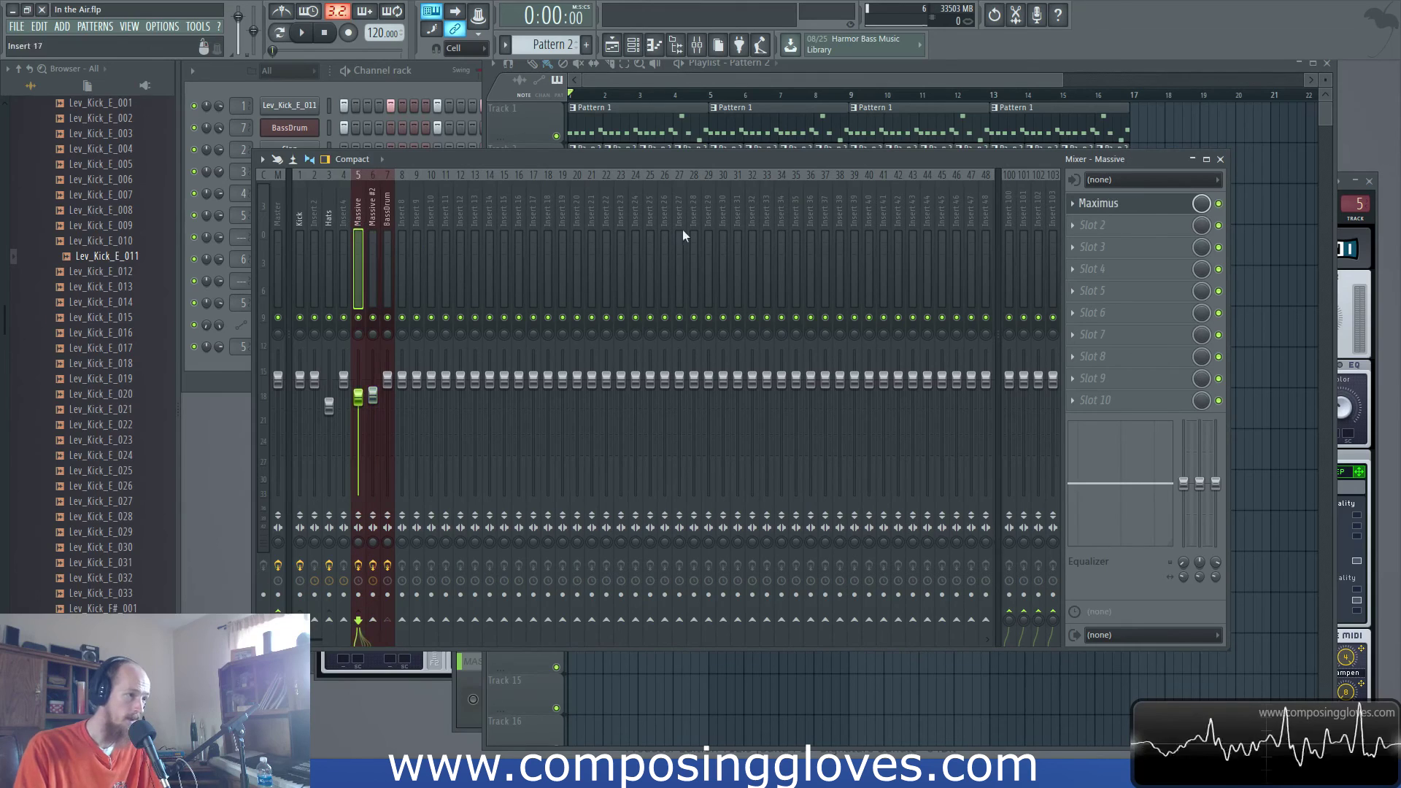
pyautogui.click(325, 216)
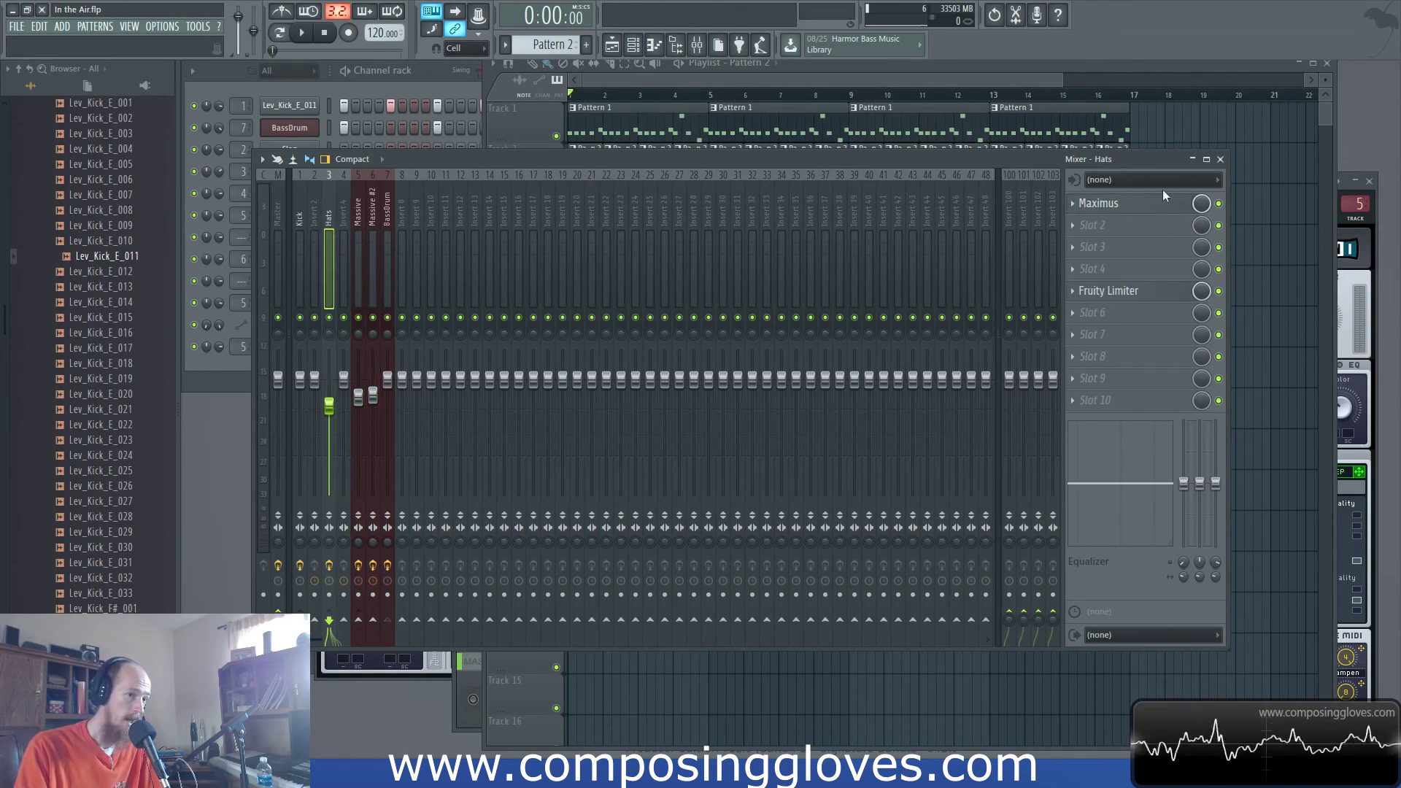
pyautogui.click(301, 222)
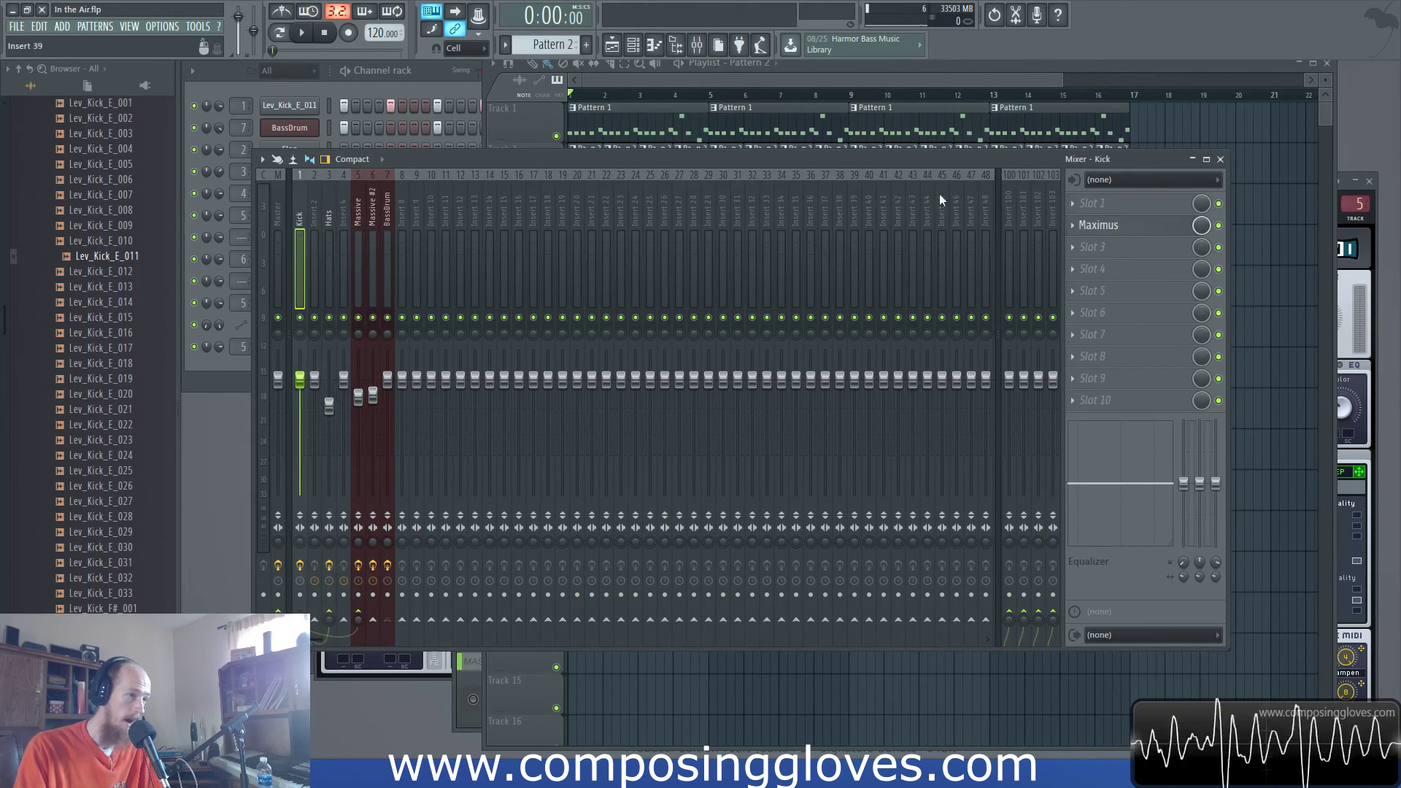
pyautogui.click(1218, 226)
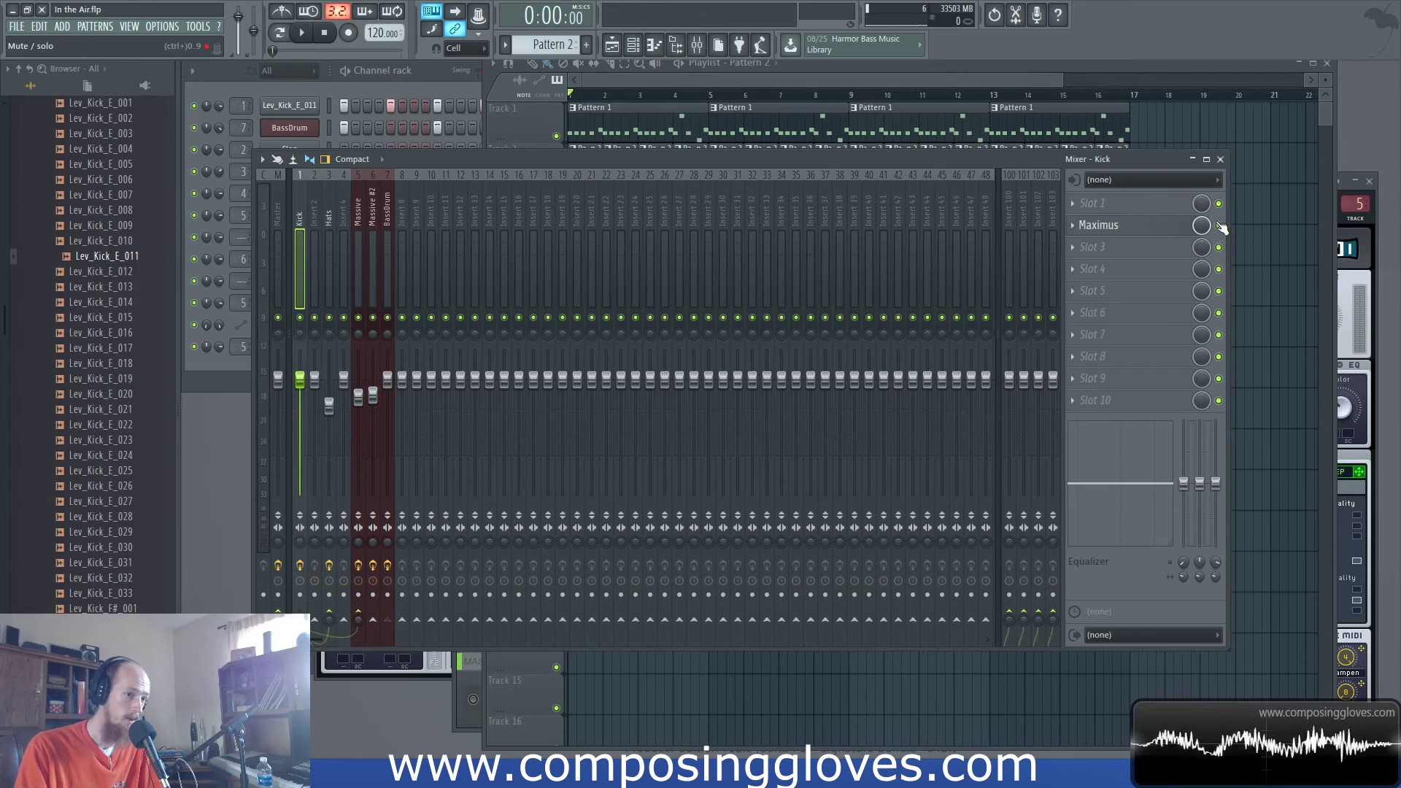
pyautogui.click(281, 221)
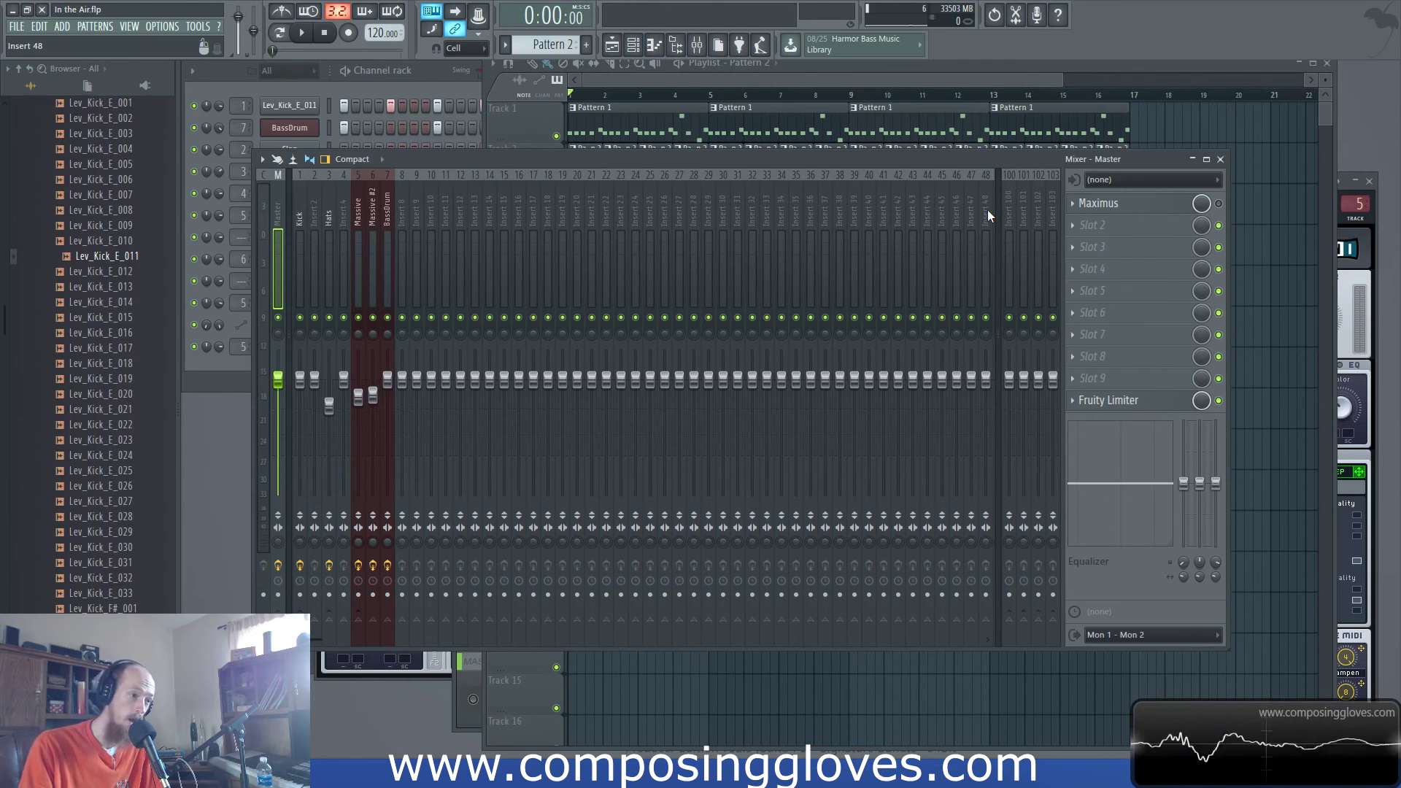
# Step: Move the mixer lower to uncover the Playlist clips and check the effect slots of the Massive, Kick and Master tracks
pyautogui.moveTo(994, 162); pyautogui.dragTo(985, 211)
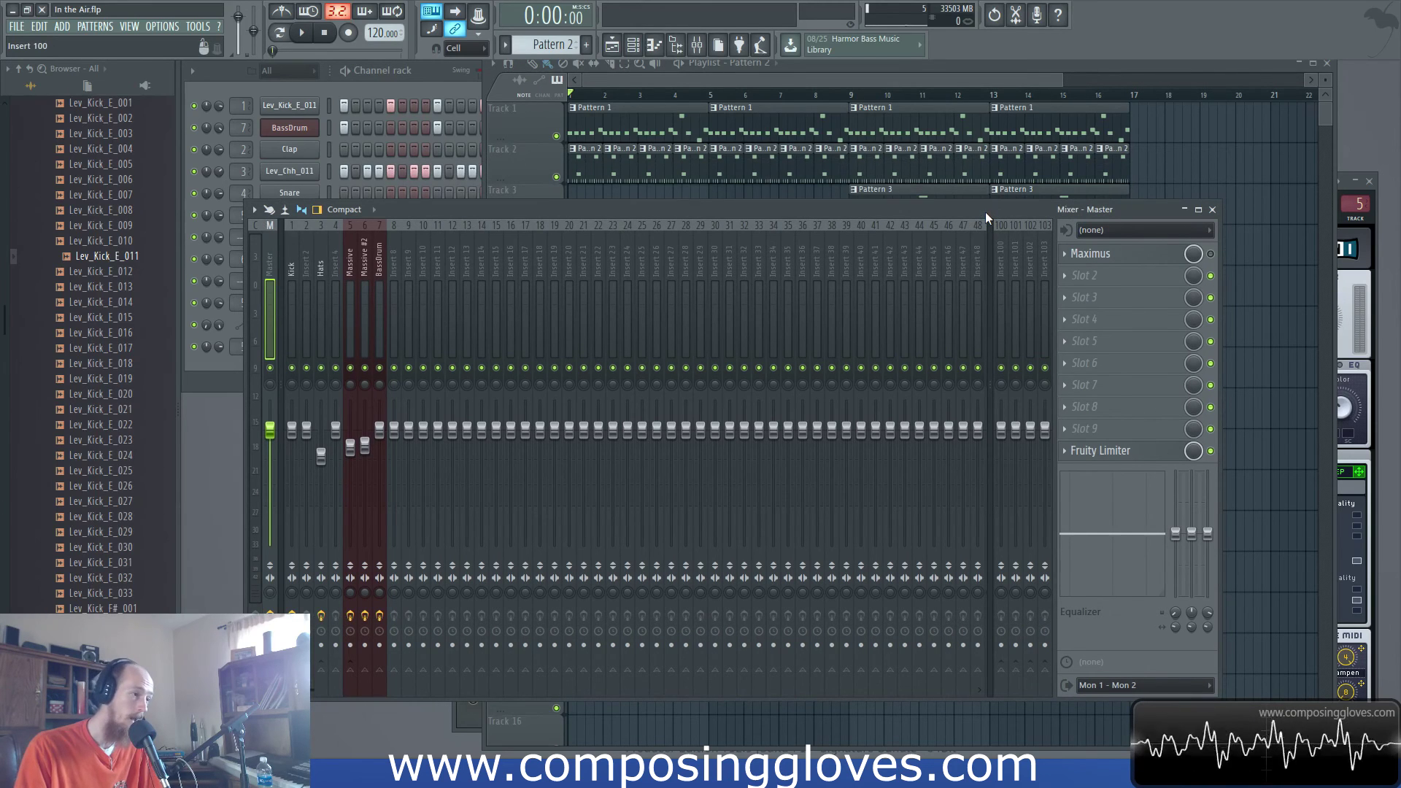
pyautogui.click(787, 80)
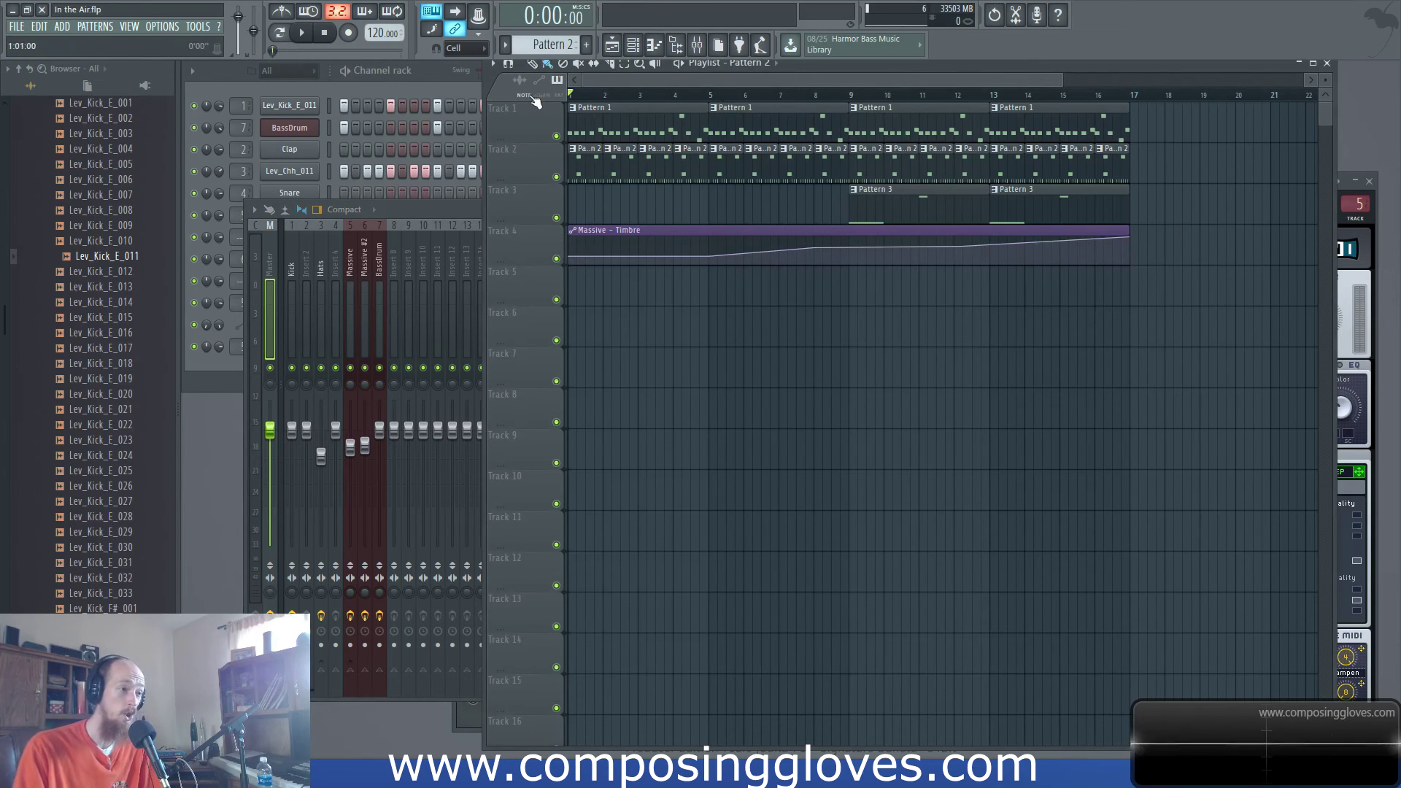
pyautogui.click(460, 213)
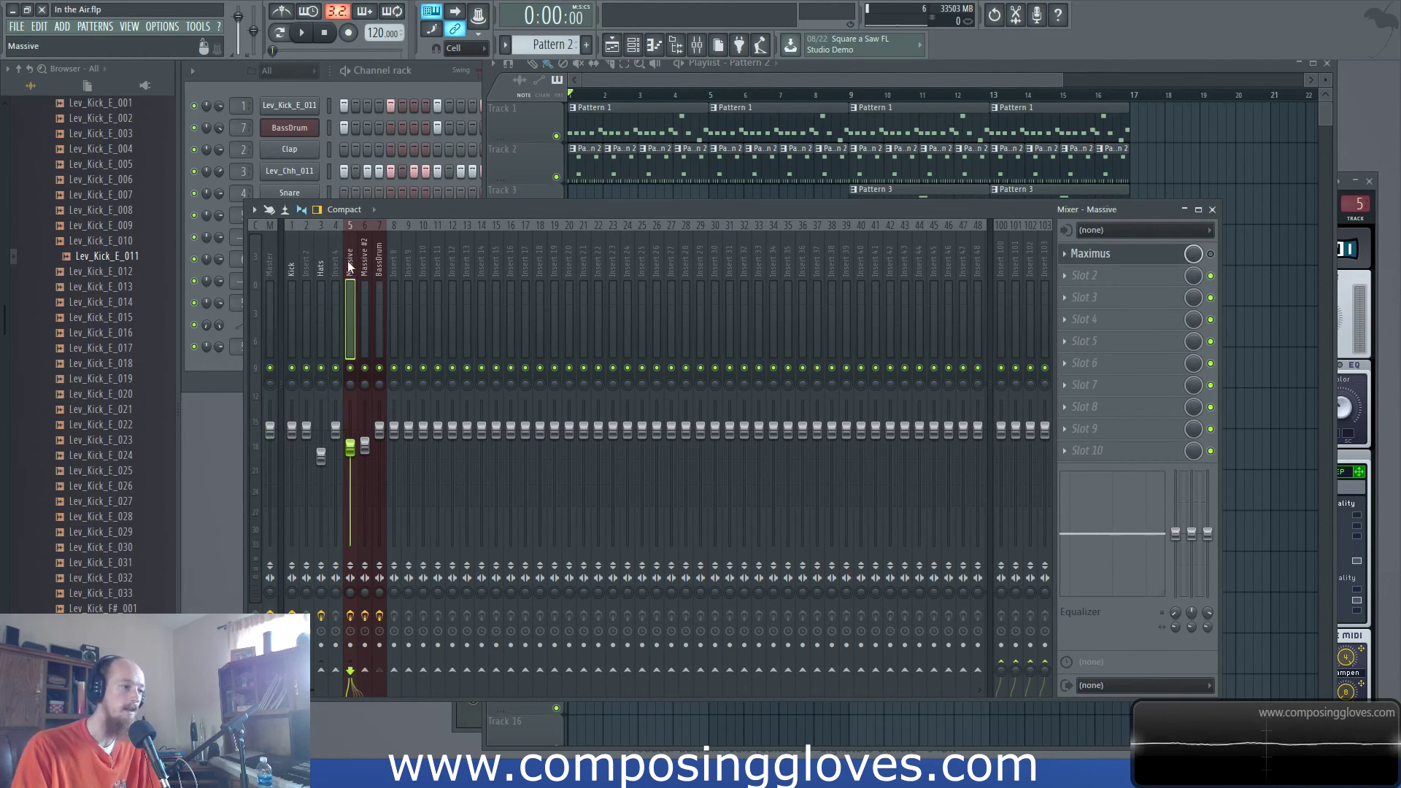
pyautogui.click(311, 270)
pyautogui.click(292, 276)
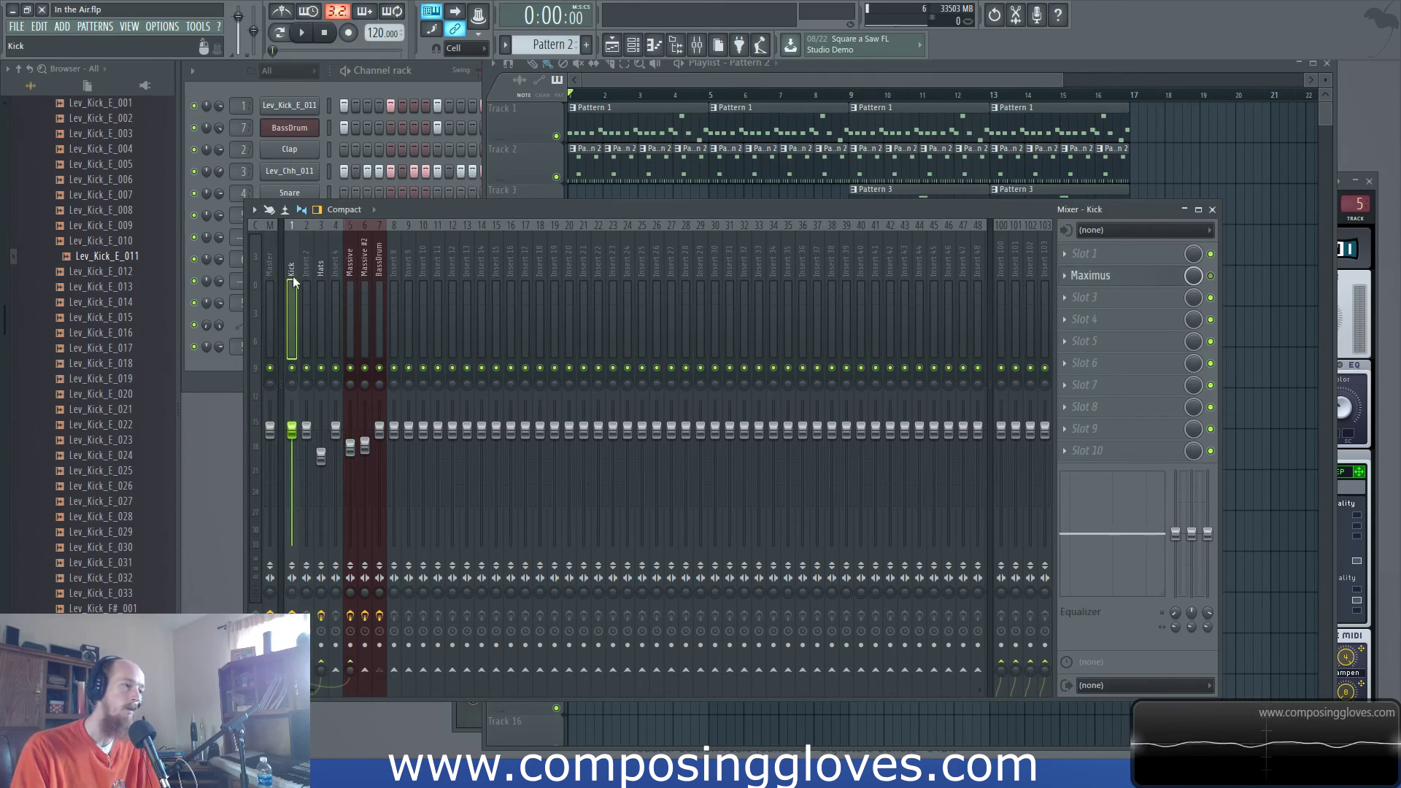
pyautogui.click(273, 267)
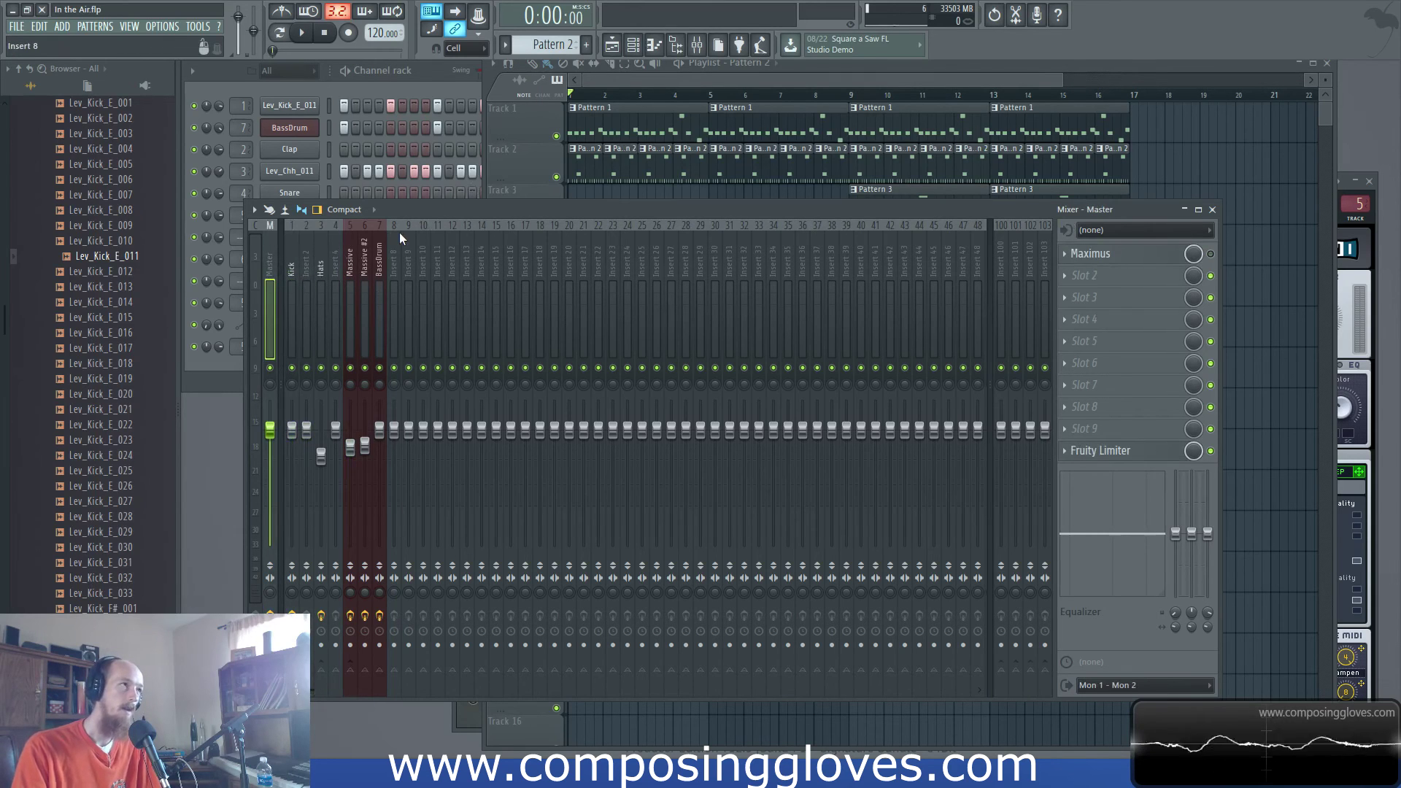
# Step: Play the song from the start with the effects bypassed, then stop playback
pyautogui.click(682, 85)
pyautogui.press('space')
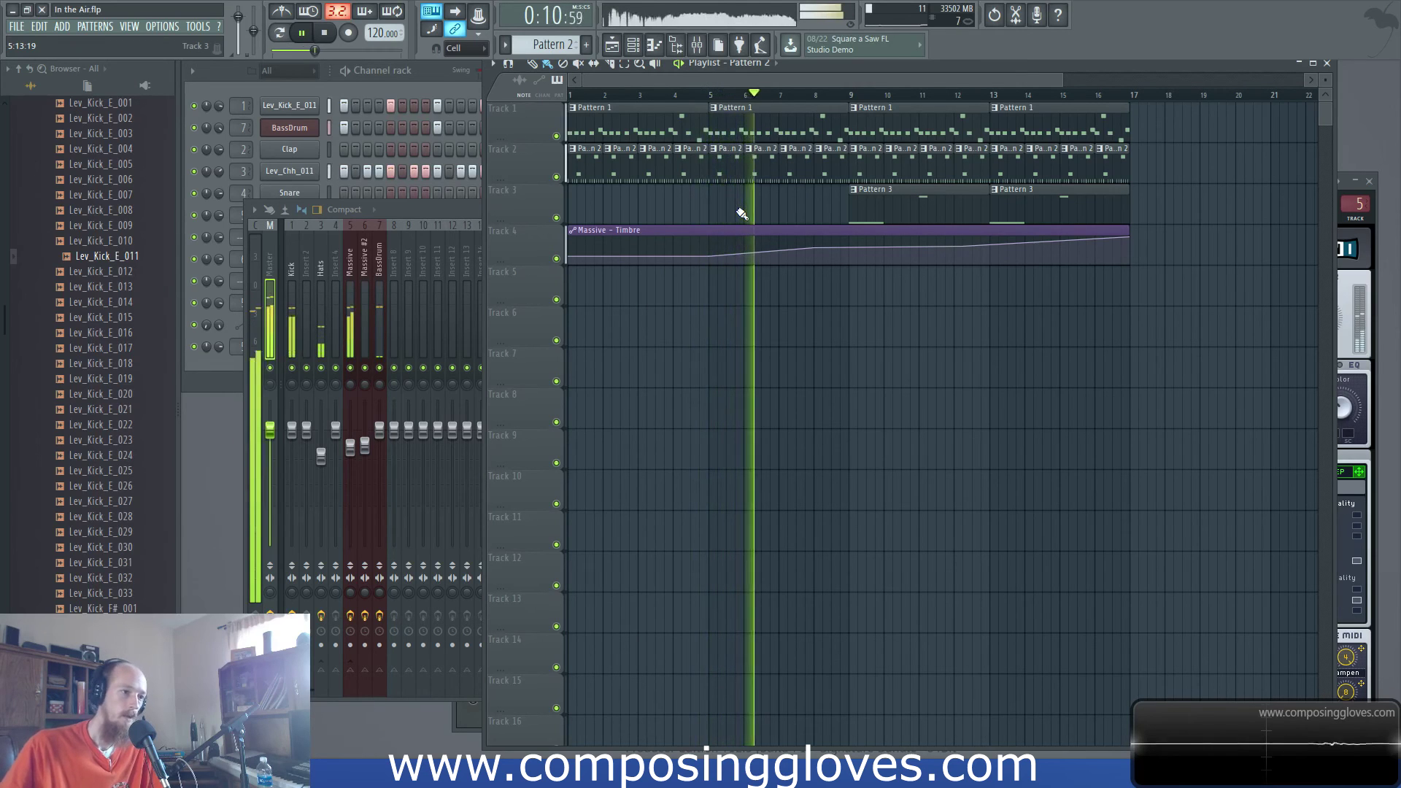
pyautogui.press('space')
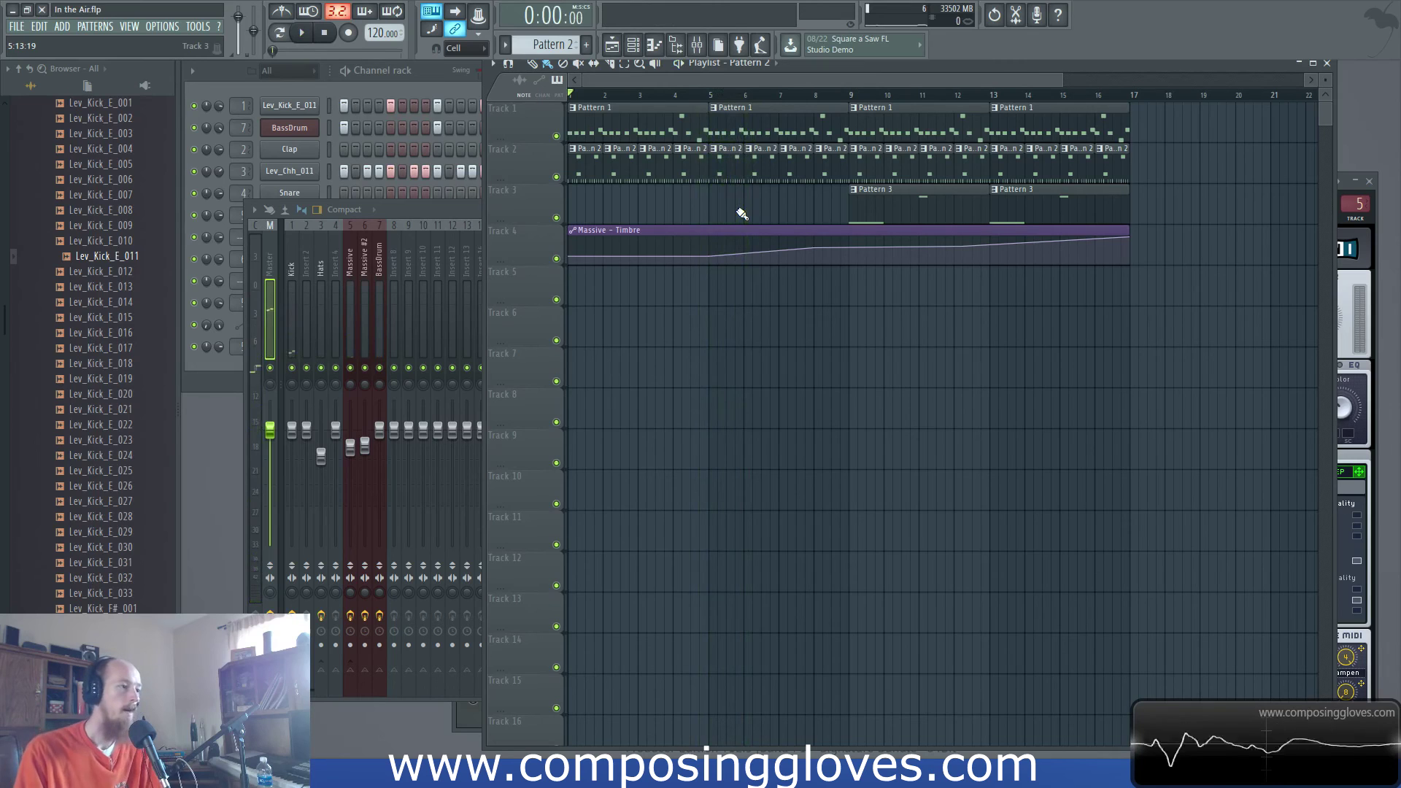
# Step: Re-enable Maximus on the Master and Kick mixer tracks
pyautogui.click(453, 208)
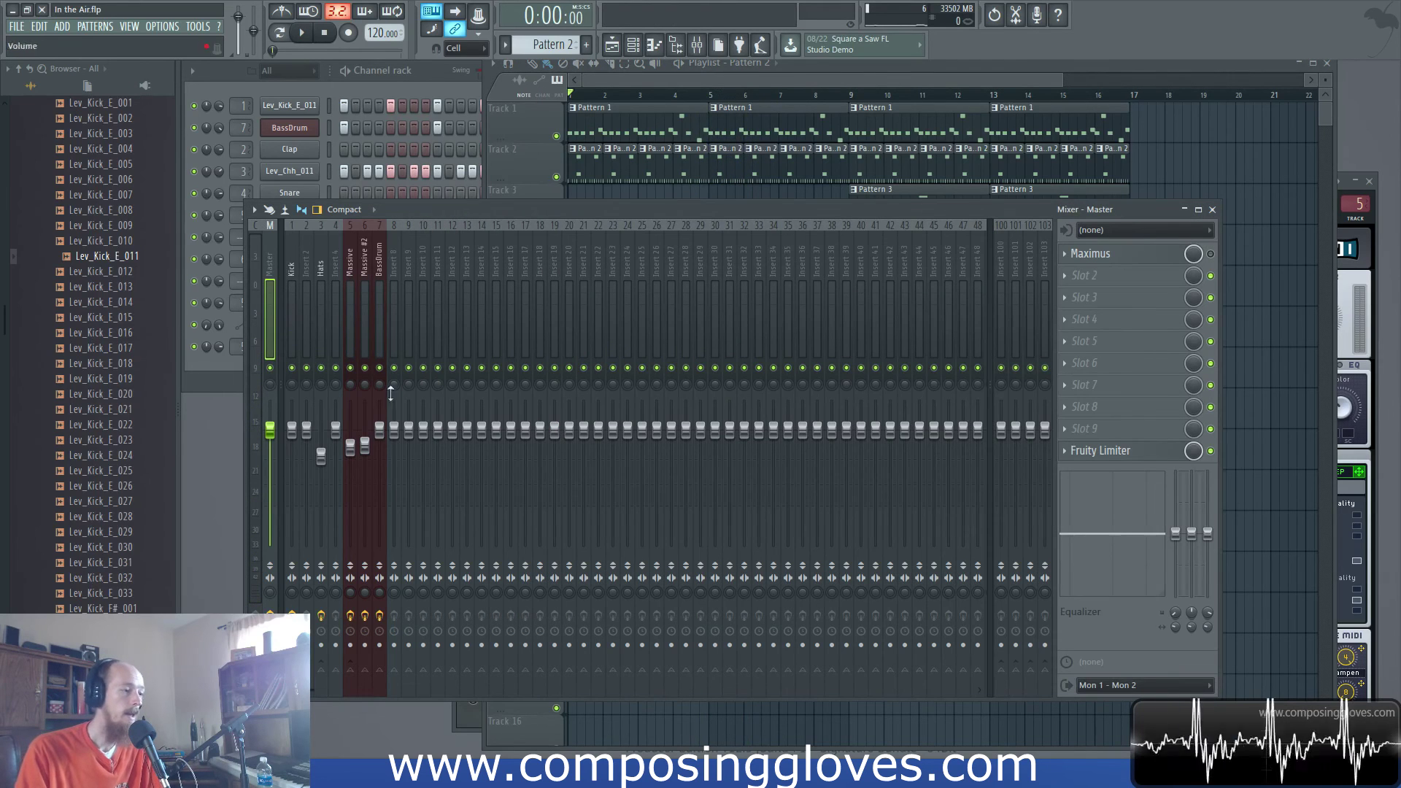
pyautogui.click(1211, 255)
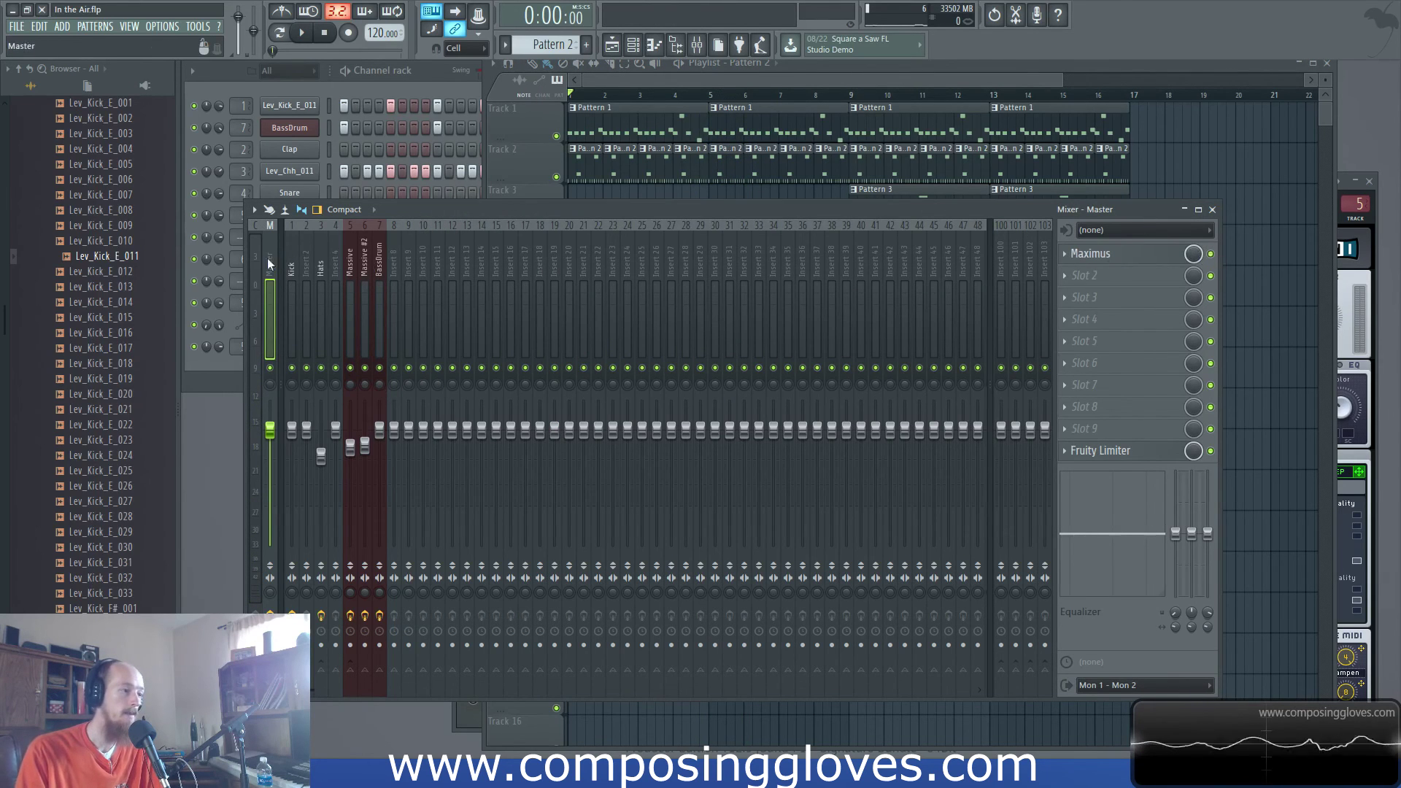
pyautogui.click(292, 267)
pyautogui.click(1212, 277)
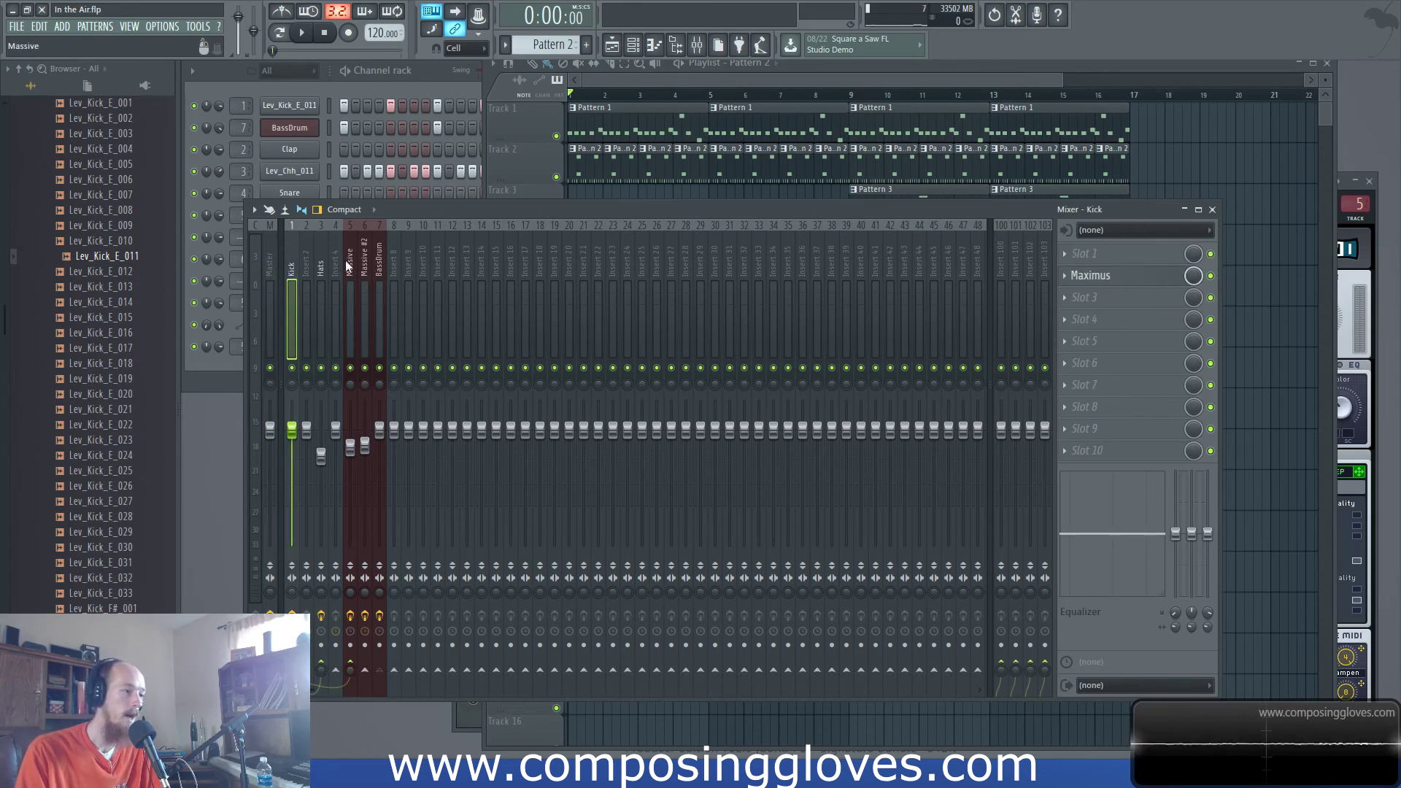
# Step: Re-enable the effects on the Hats, Massive, Massive #2 and BassDrum mixer tracks
pyautogui.click(323, 265)
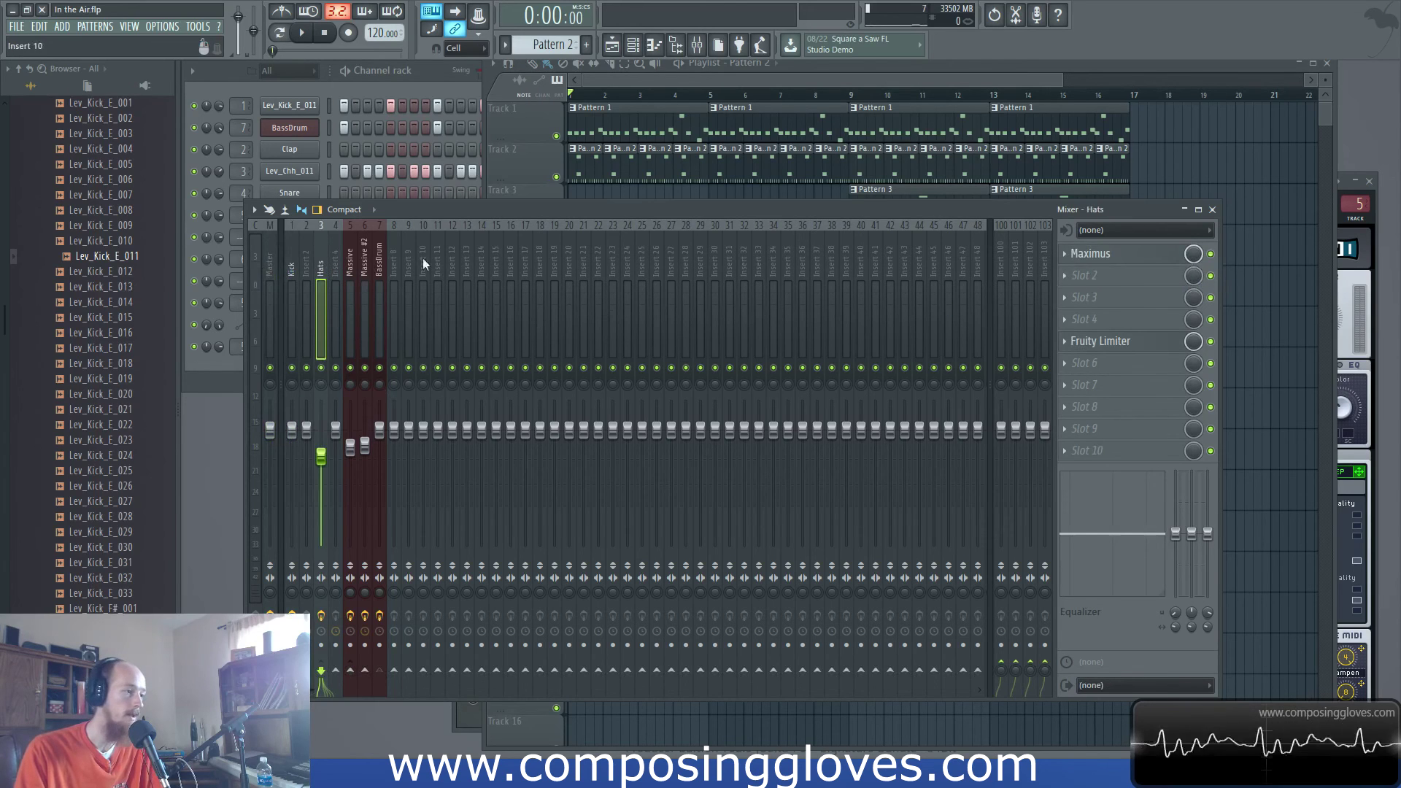
pyautogui.click(351, 262)
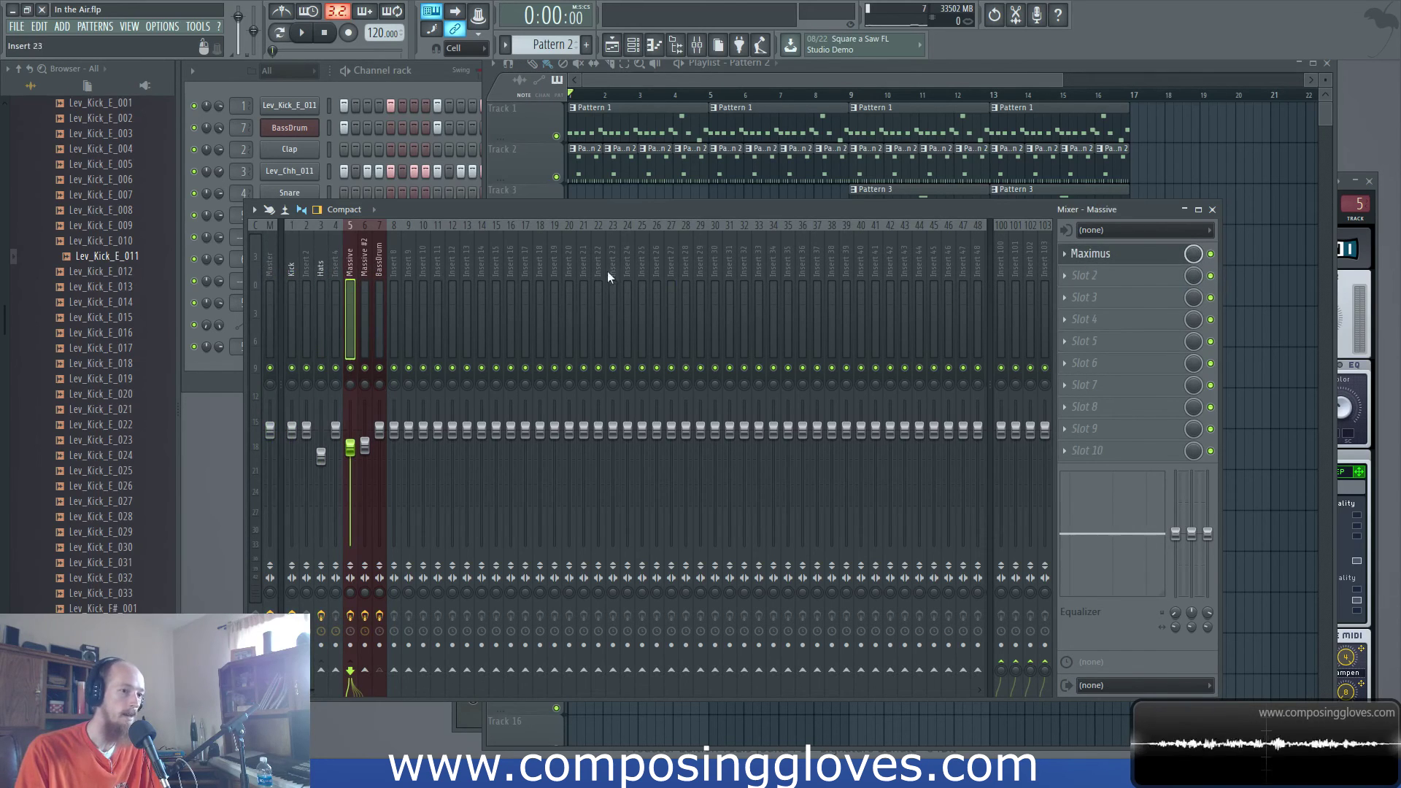
pyautogui.click(365, 264)
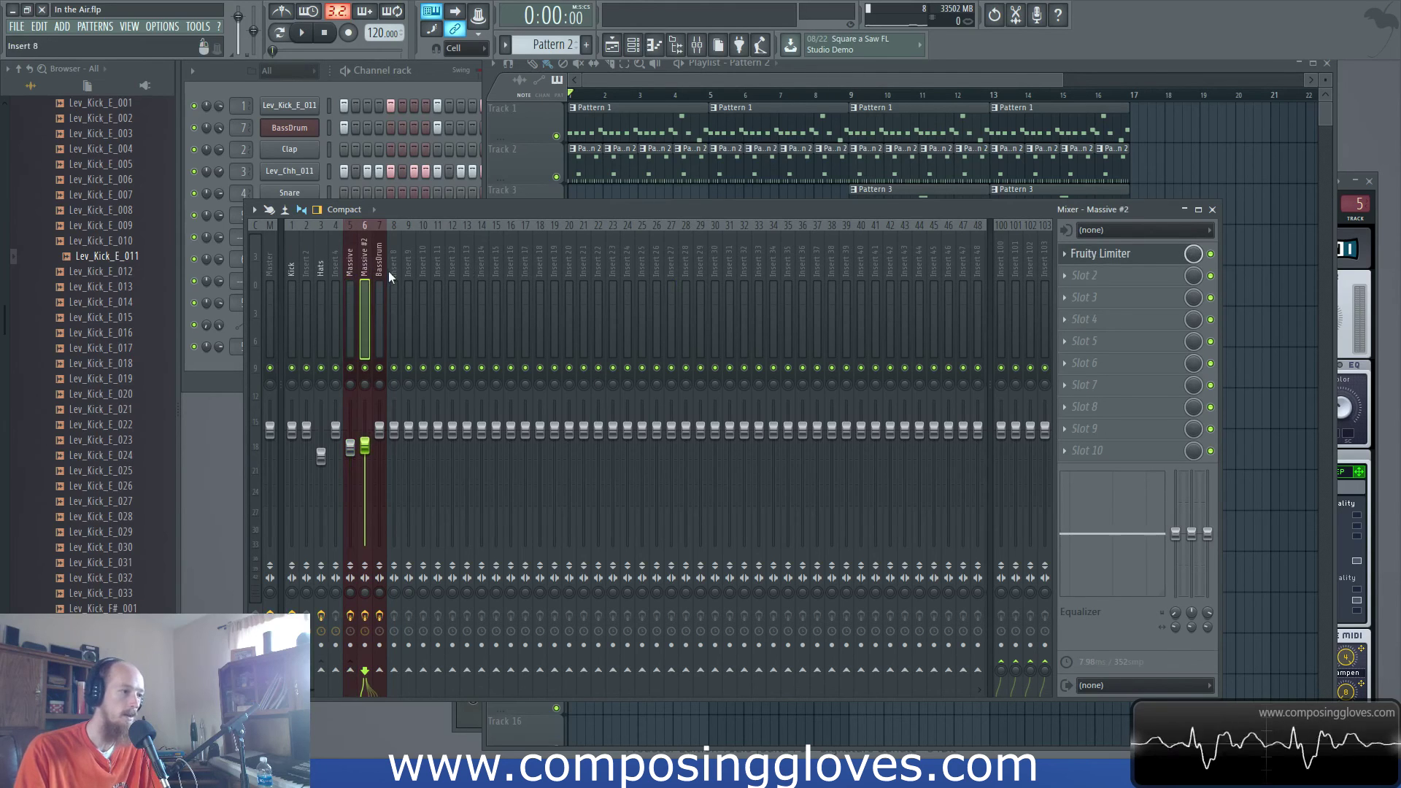
pyautogui.click(380, 272)
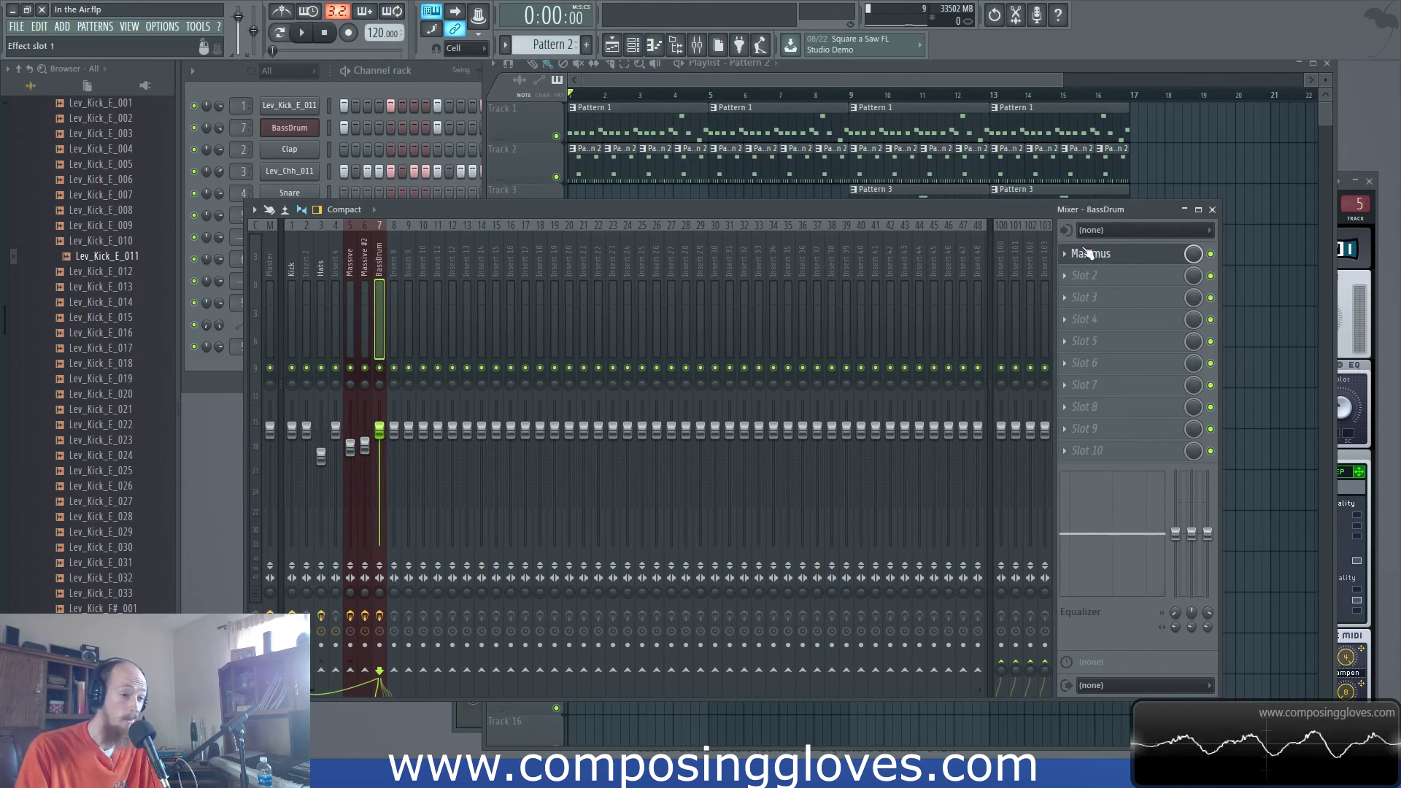
pyautogui.rightClick(1211, 275)
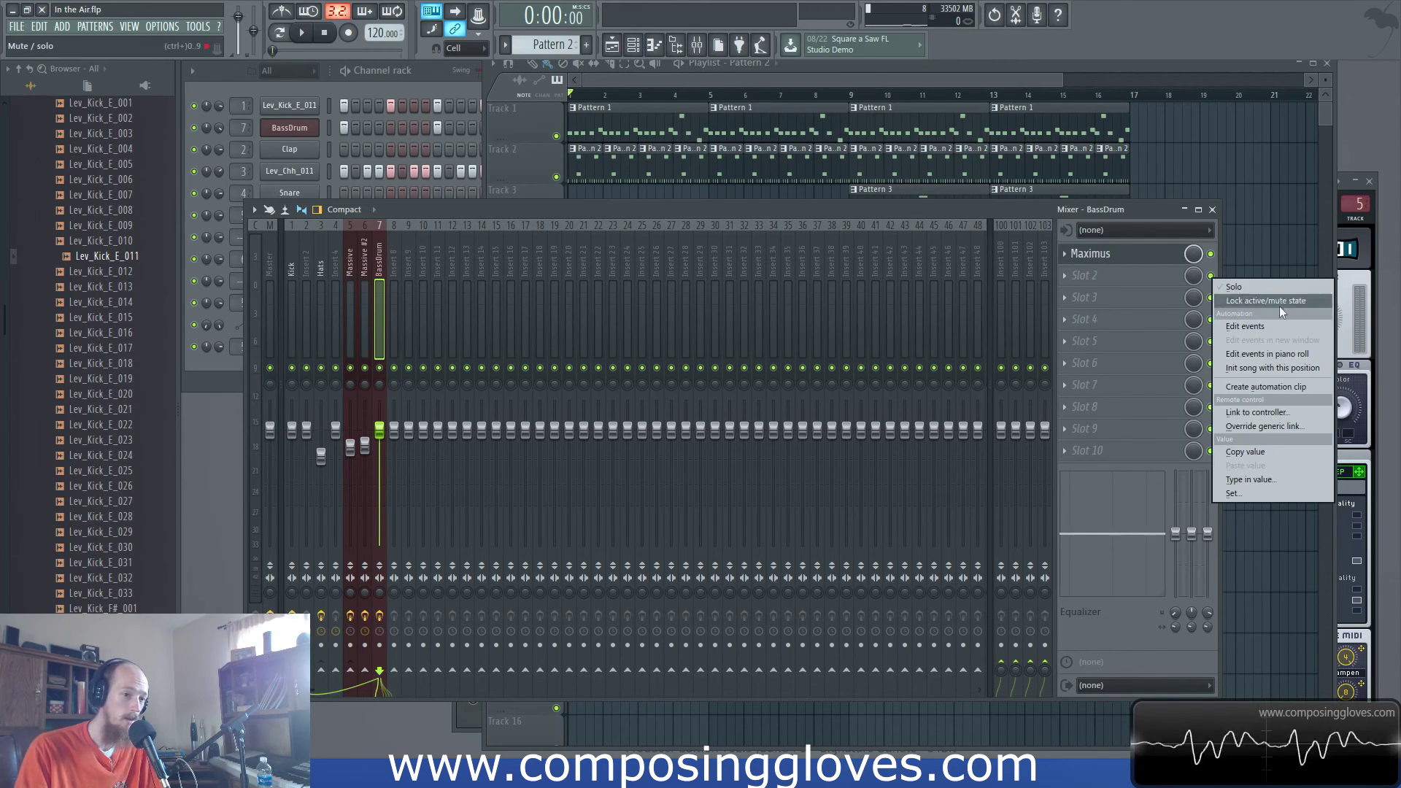
pyautogui.click(1005, 212)
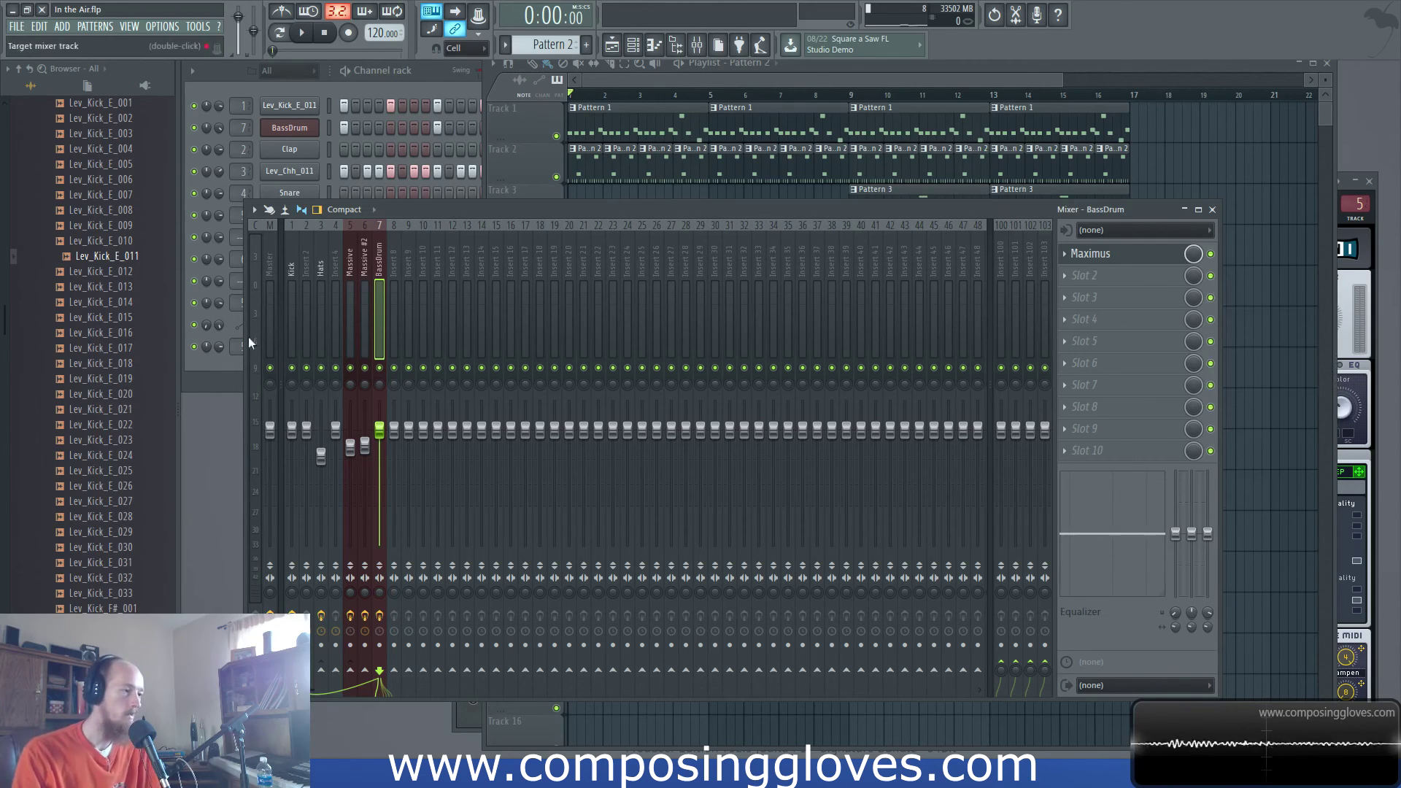
# Step: Examine the Maximus settings on the Master track and close the plugin window
pyautogui.click(293, 276)
pyautogui.click(273, 272)
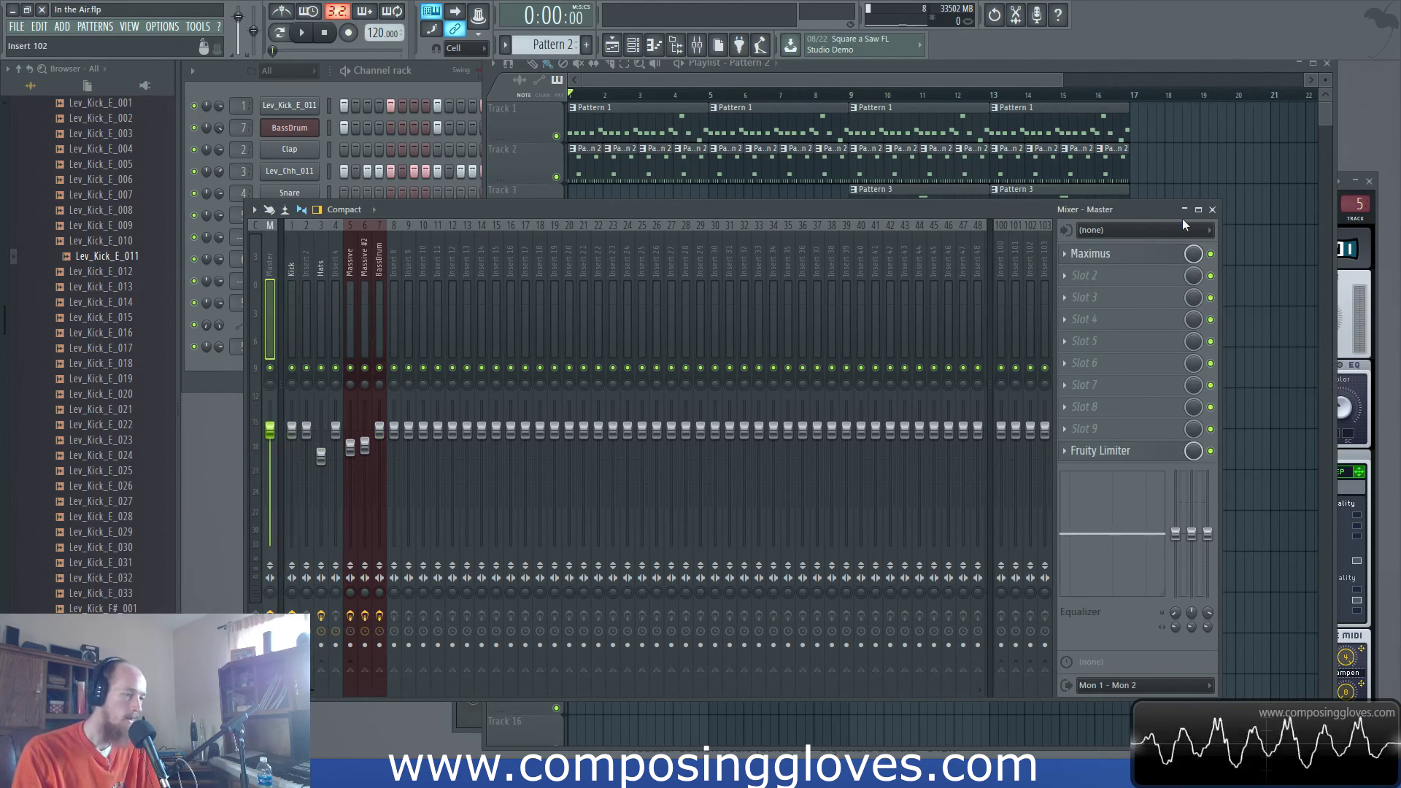
pyautogui.click(1130, 256)
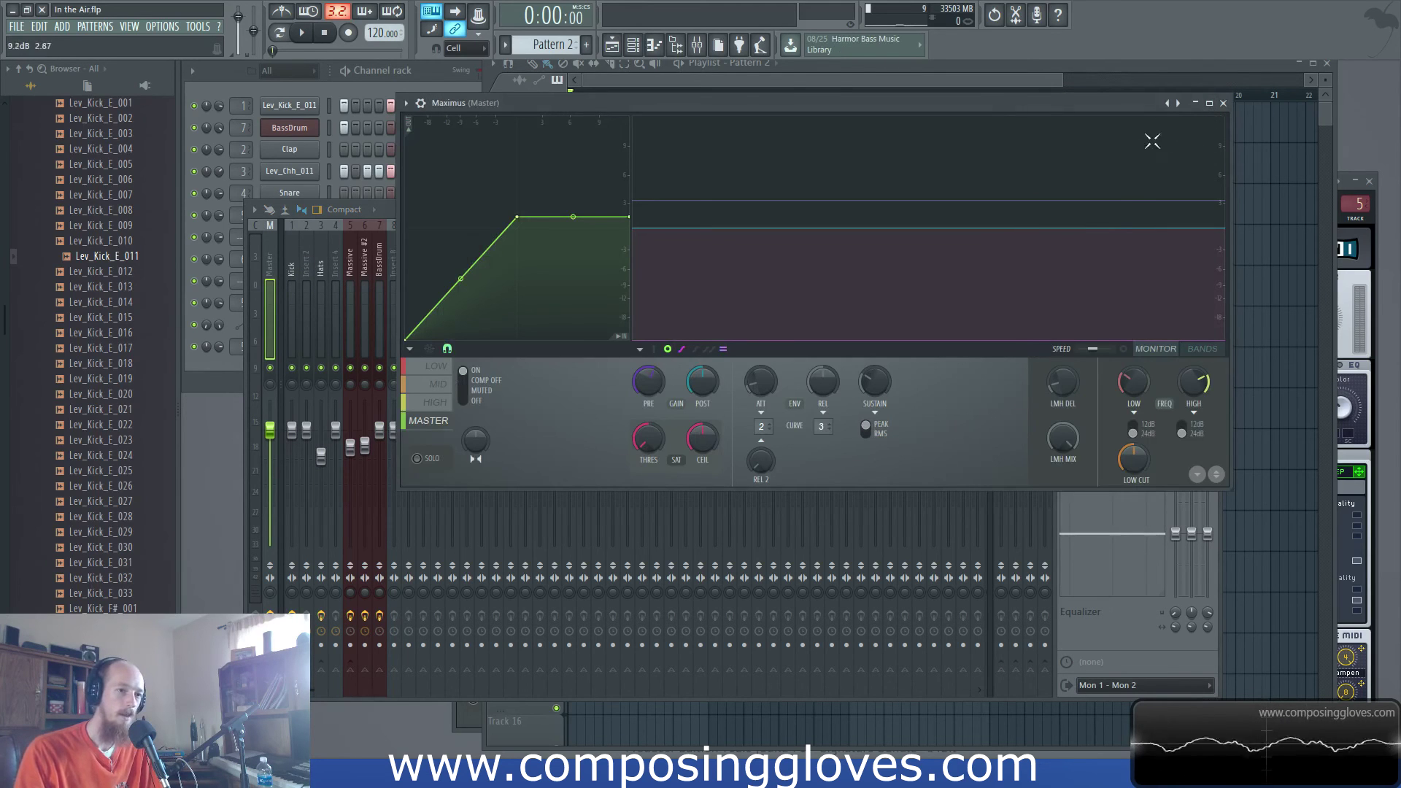
pyautogui.click(1223, 103)
# Step: Play the song from the start with the effects enabled, then stop playback
pyautogui.click(729, 85)
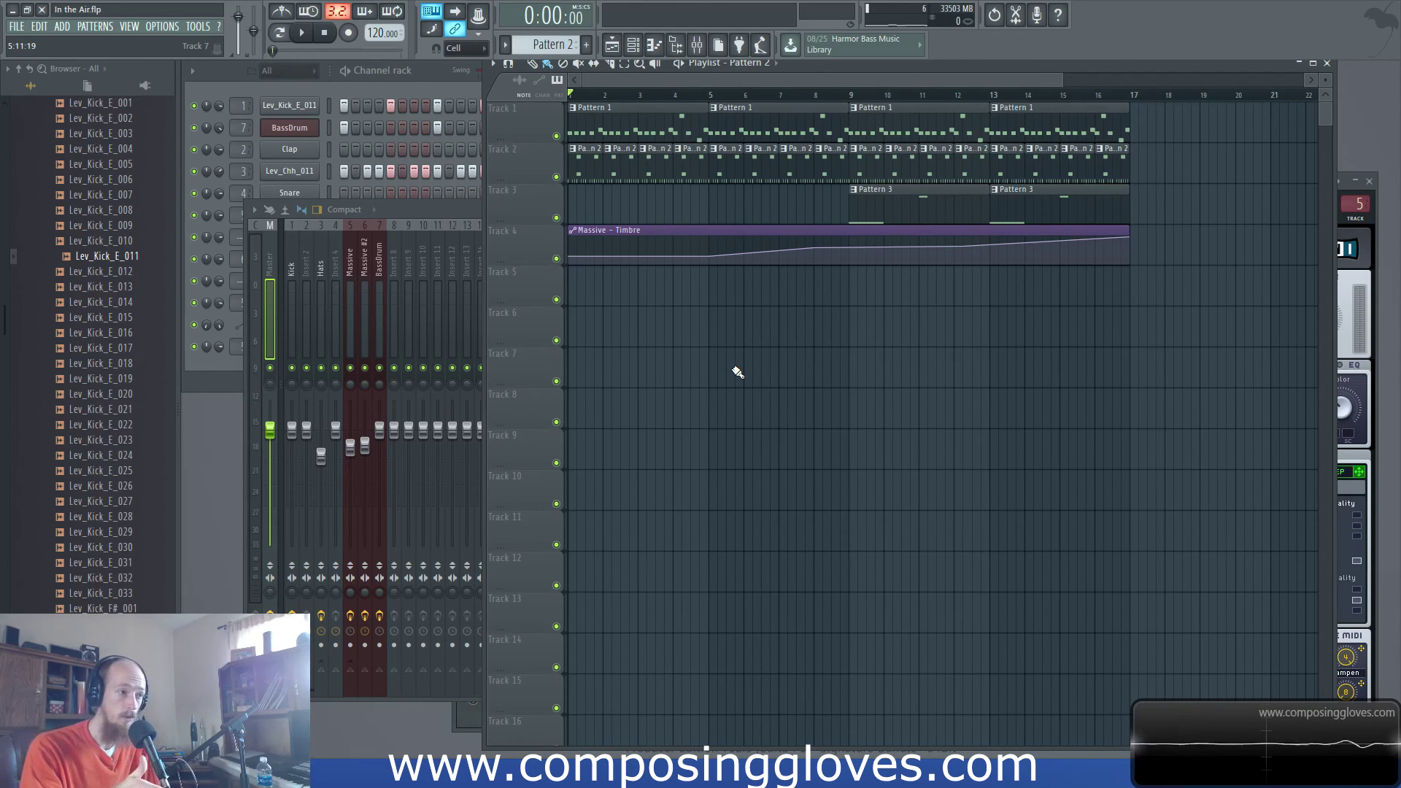
pyautogui.press('space')
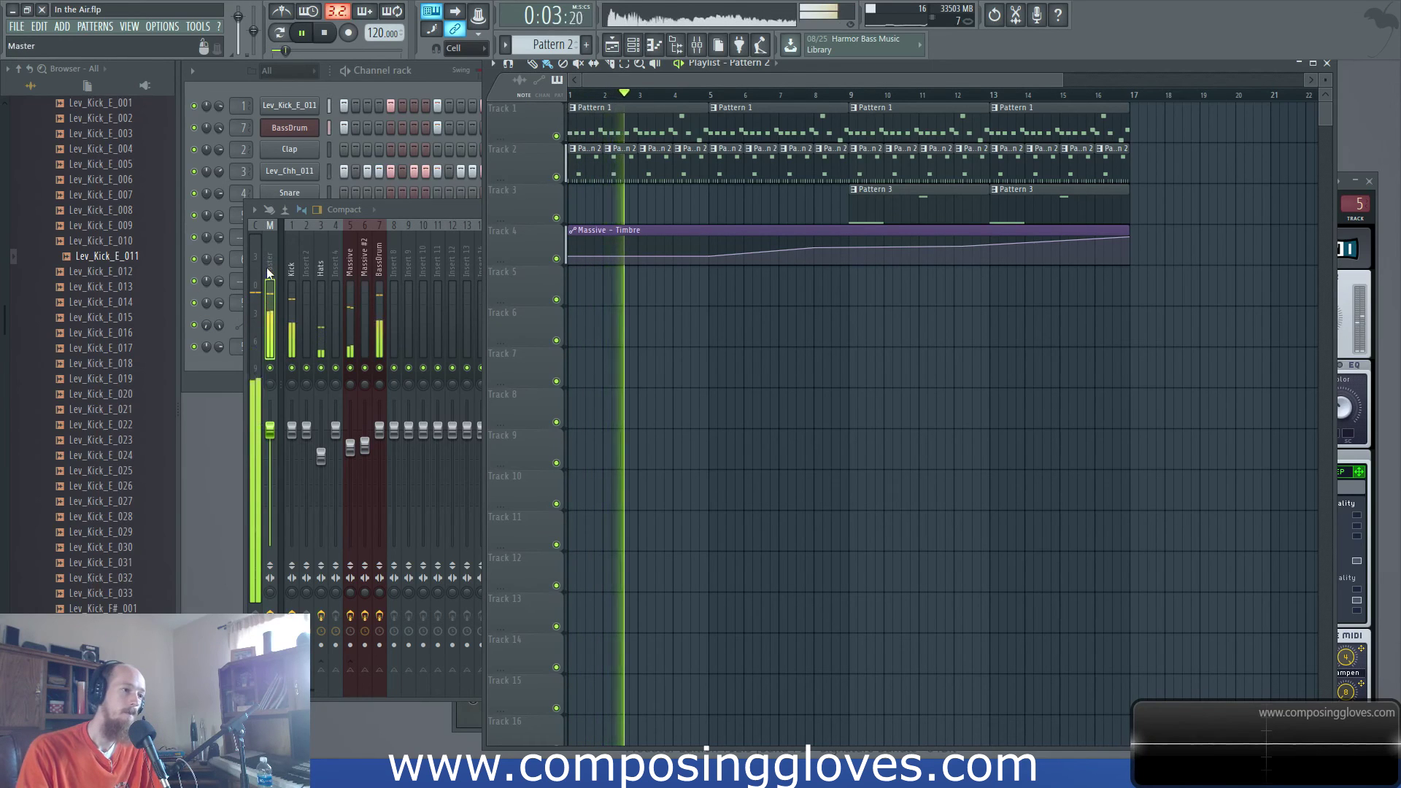
pyautogui.press('space')
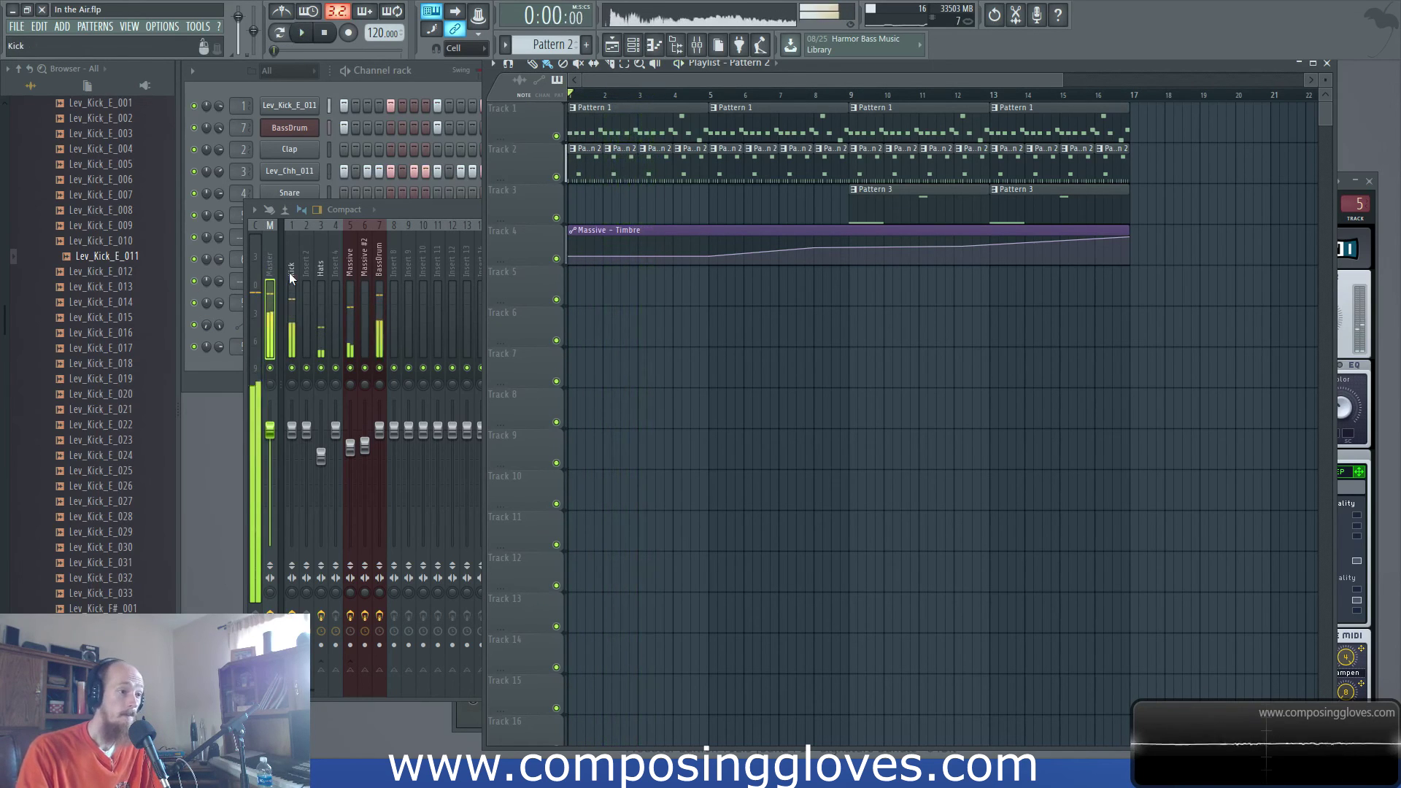
# Step: Compare playback with Maximus enabled and bypassed on the Kick mixer track
pyautogui.click(289, 273)
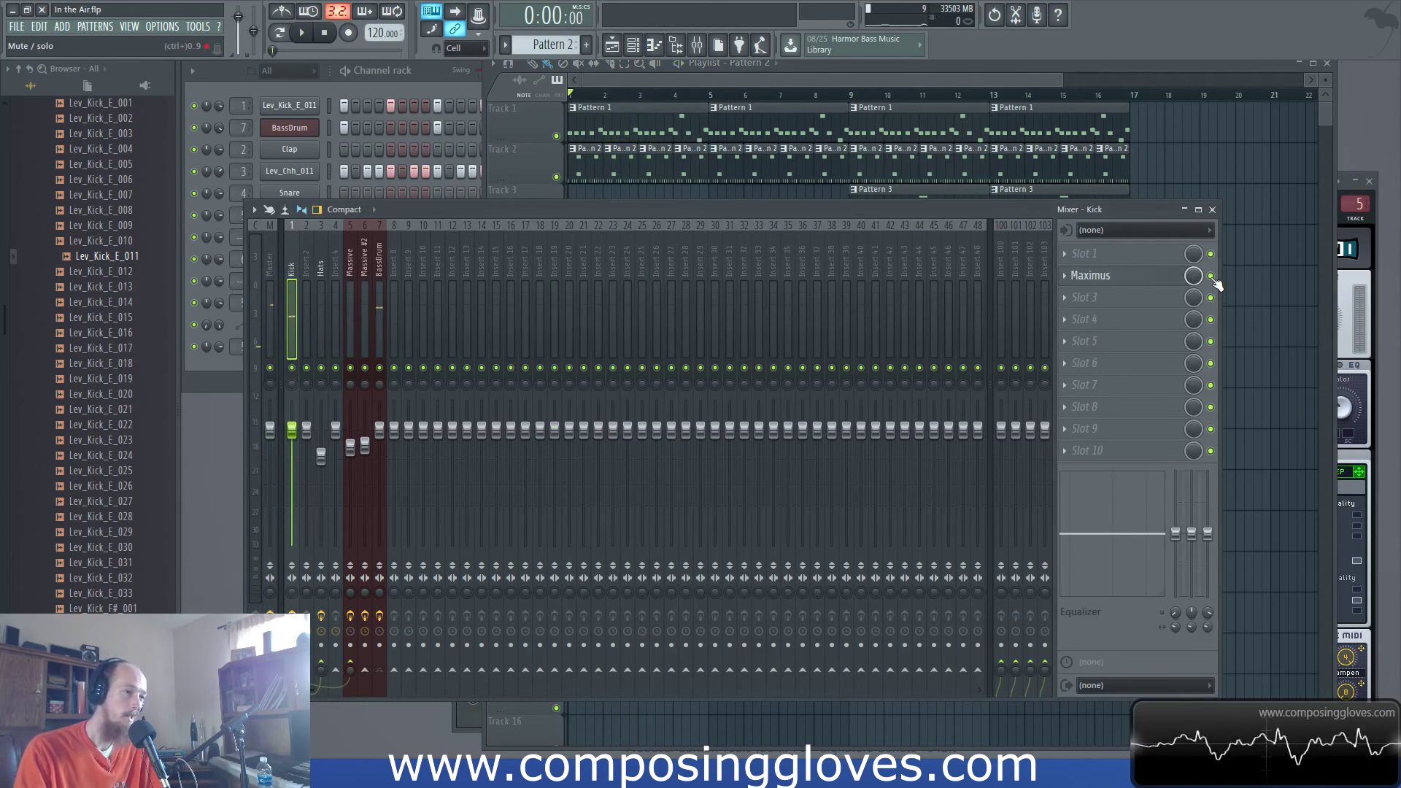
pyautogui.press('space')
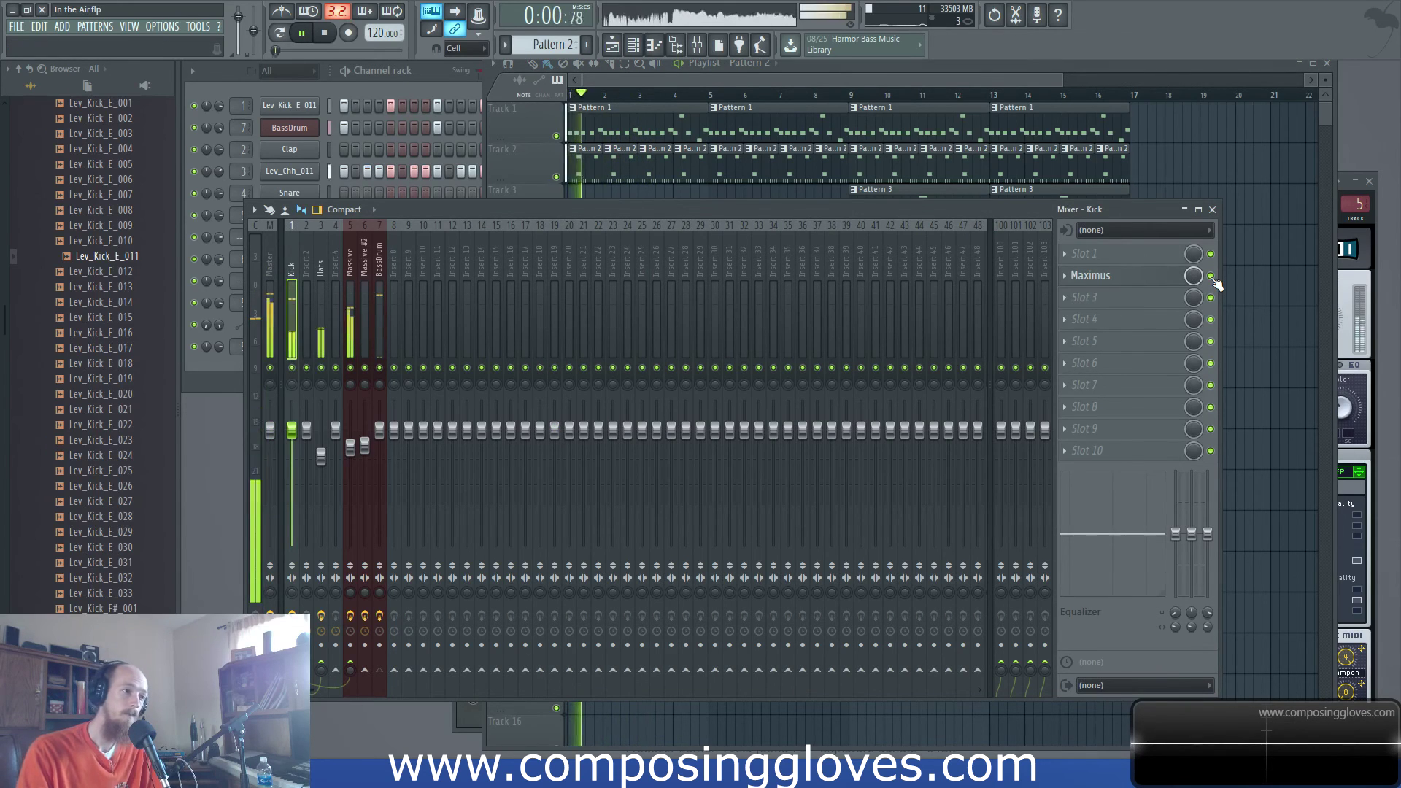
pyautogui.press('space')
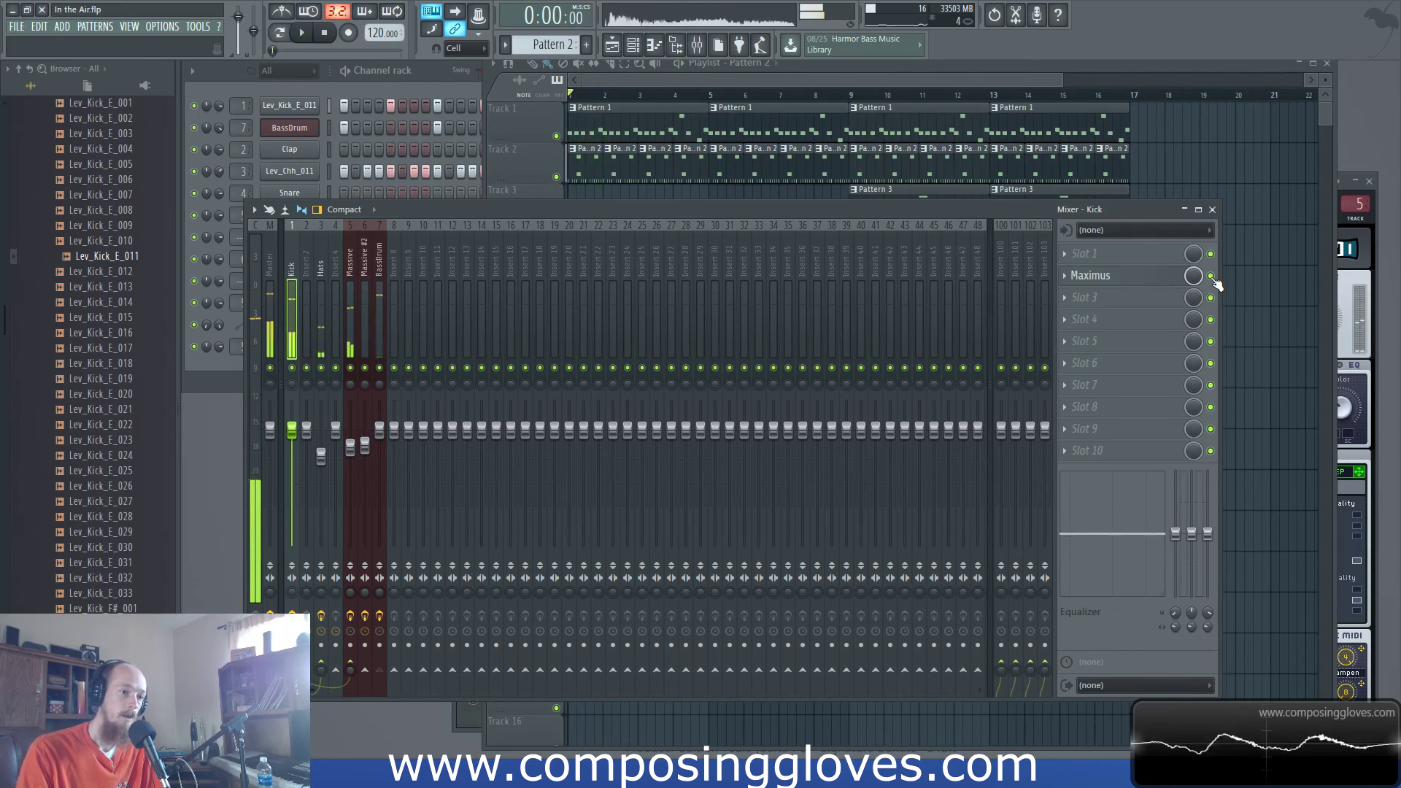
pyautogui.press('space')
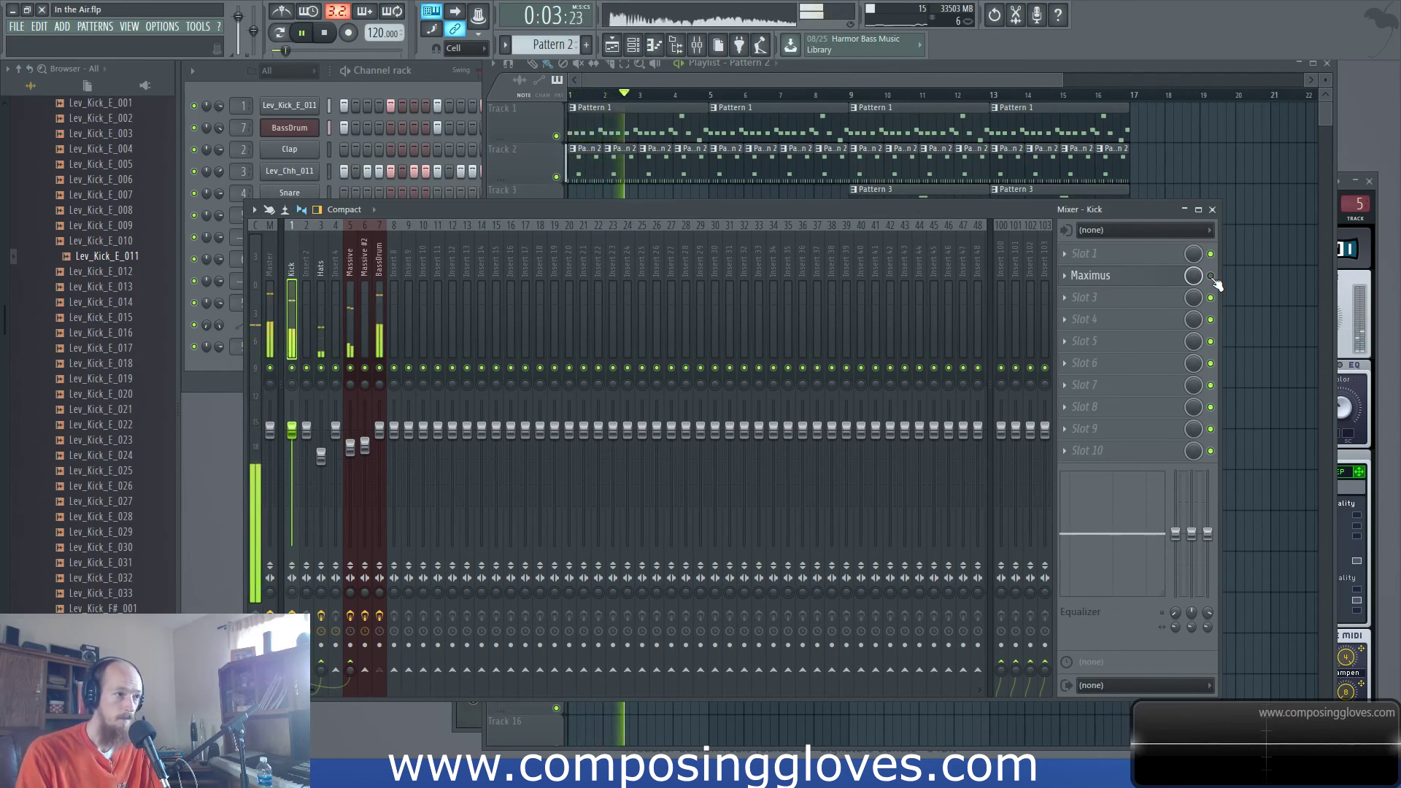
pyautogui.press('space')
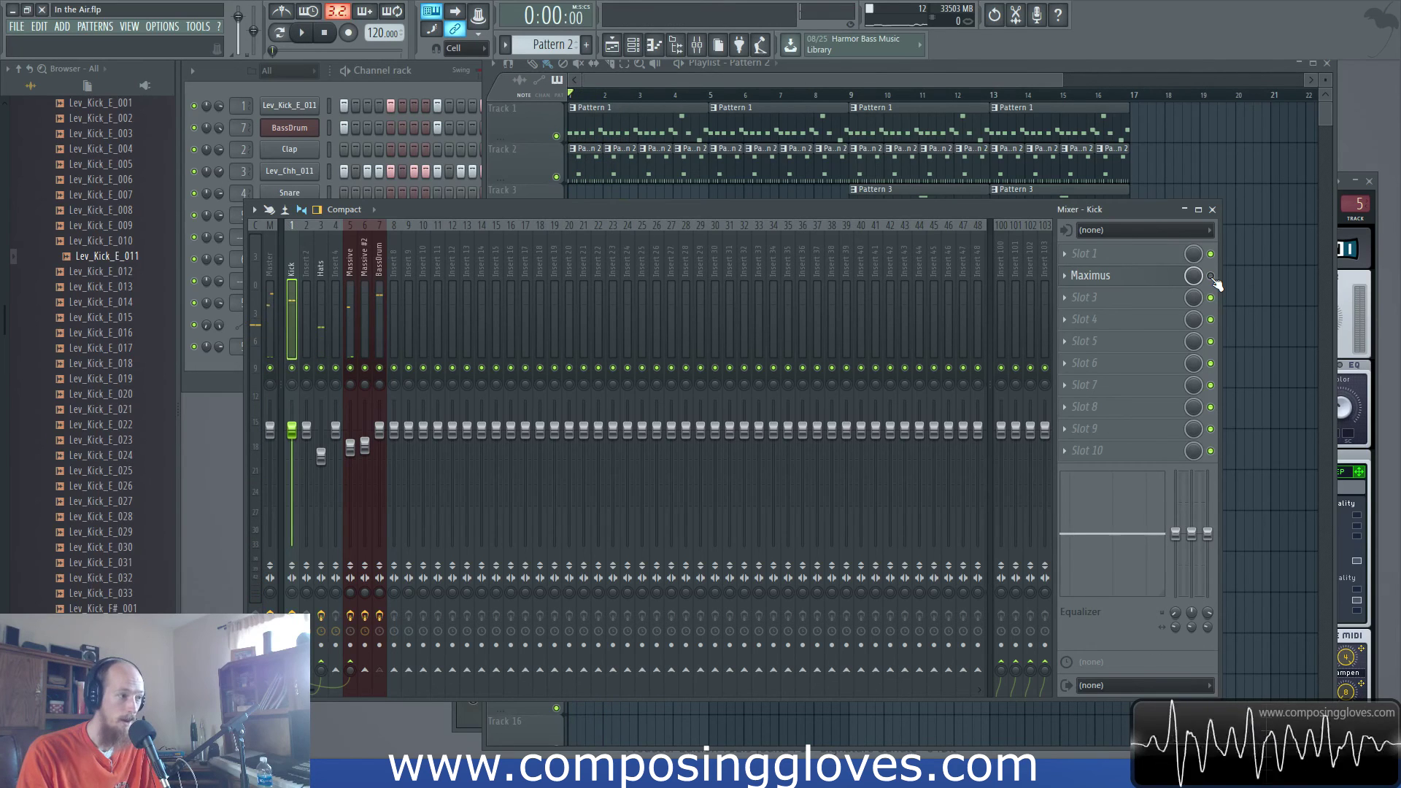
pyautogui.click(1210, 276)
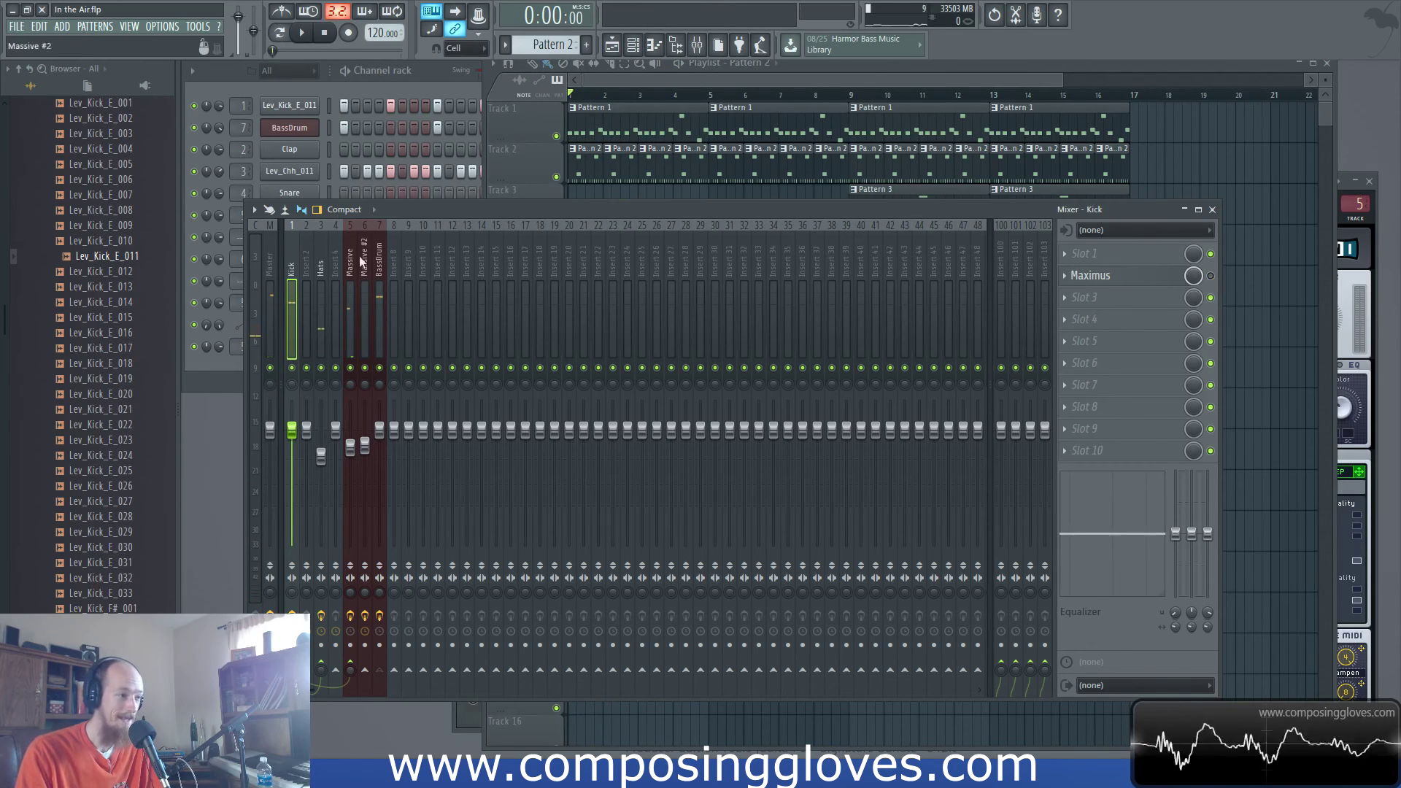
# Step: Play the song with Maximus on the BassDrum mixer track enabled, bypassed and enabled again
pyautogui.click(270, 269)
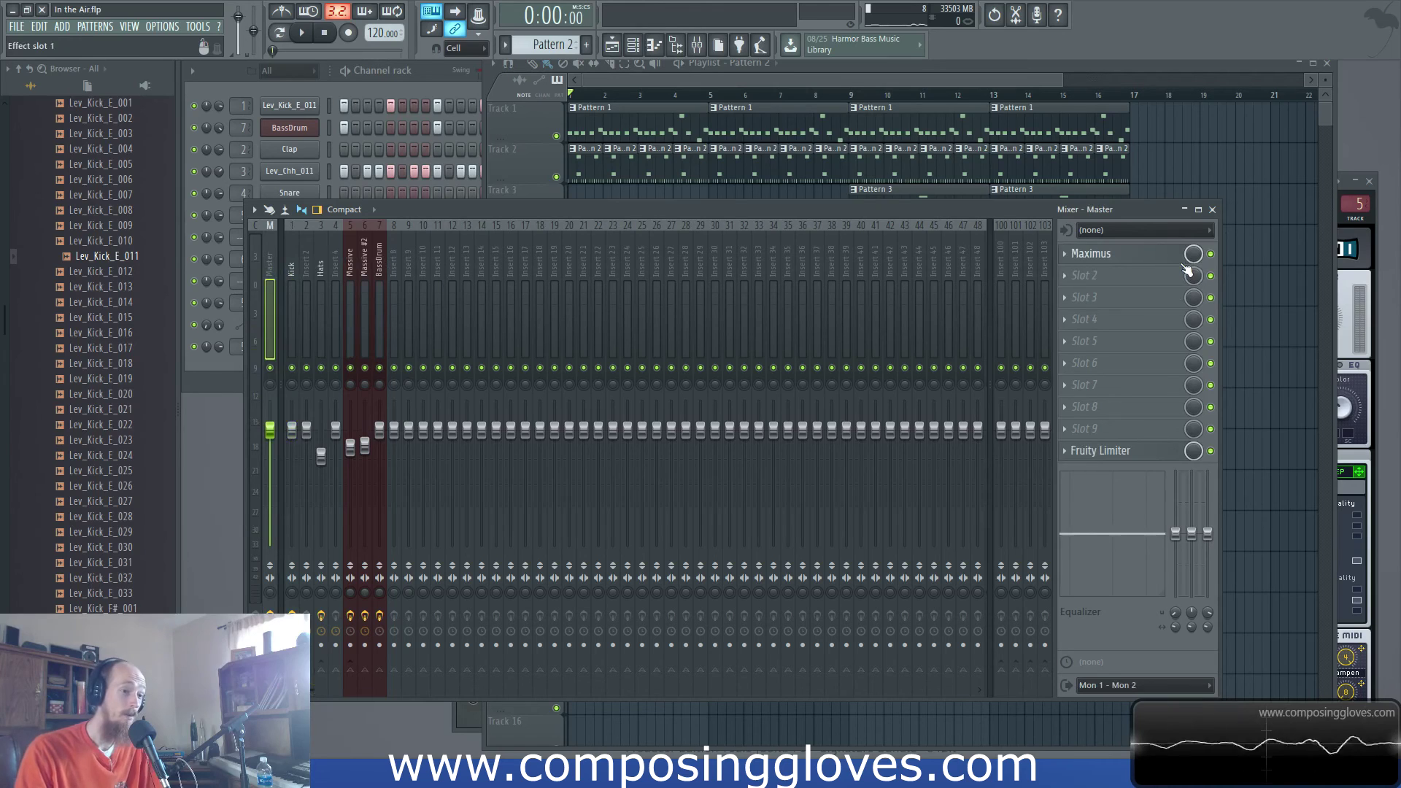
pyautogui.click(375, 259)
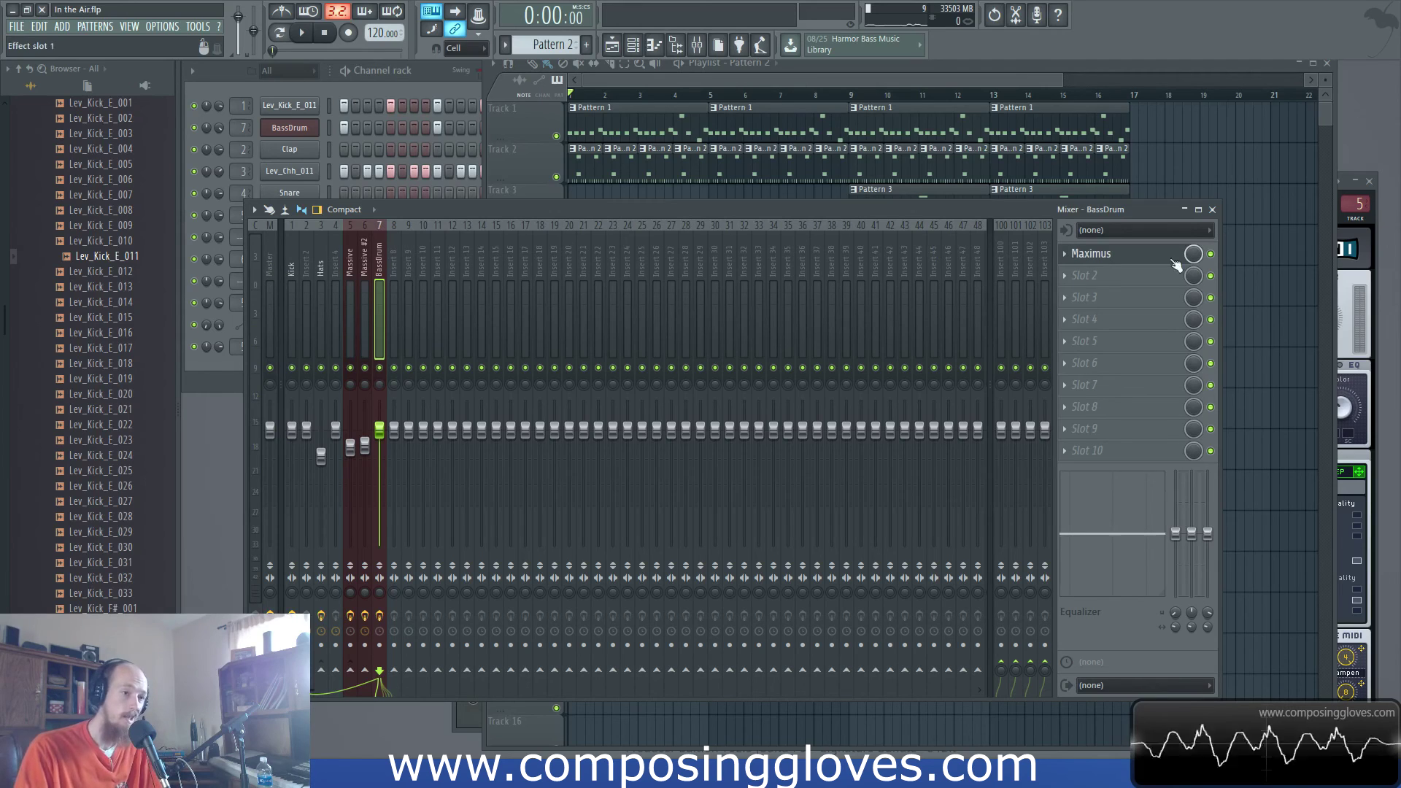
pyautogui.press('space')
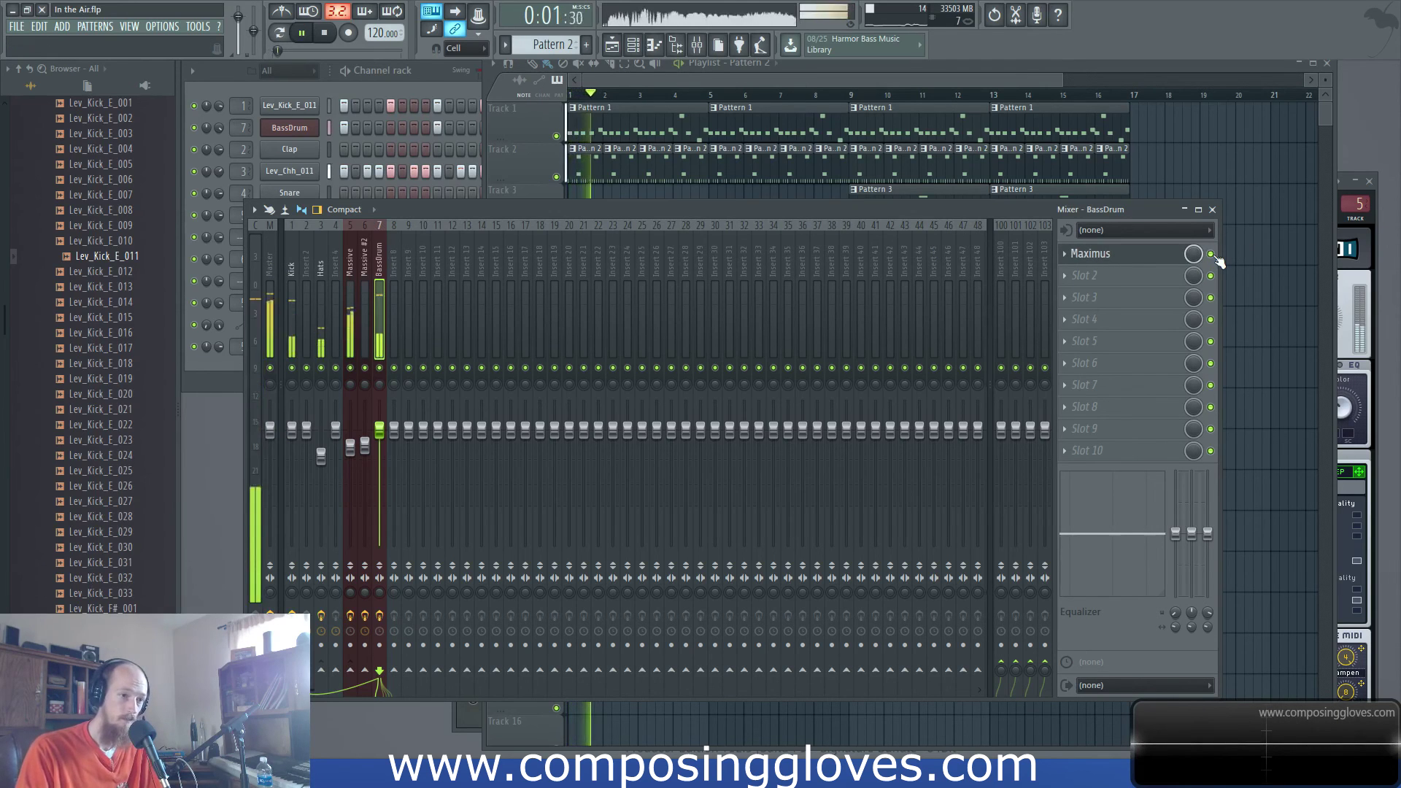
pyautogui.press('space')
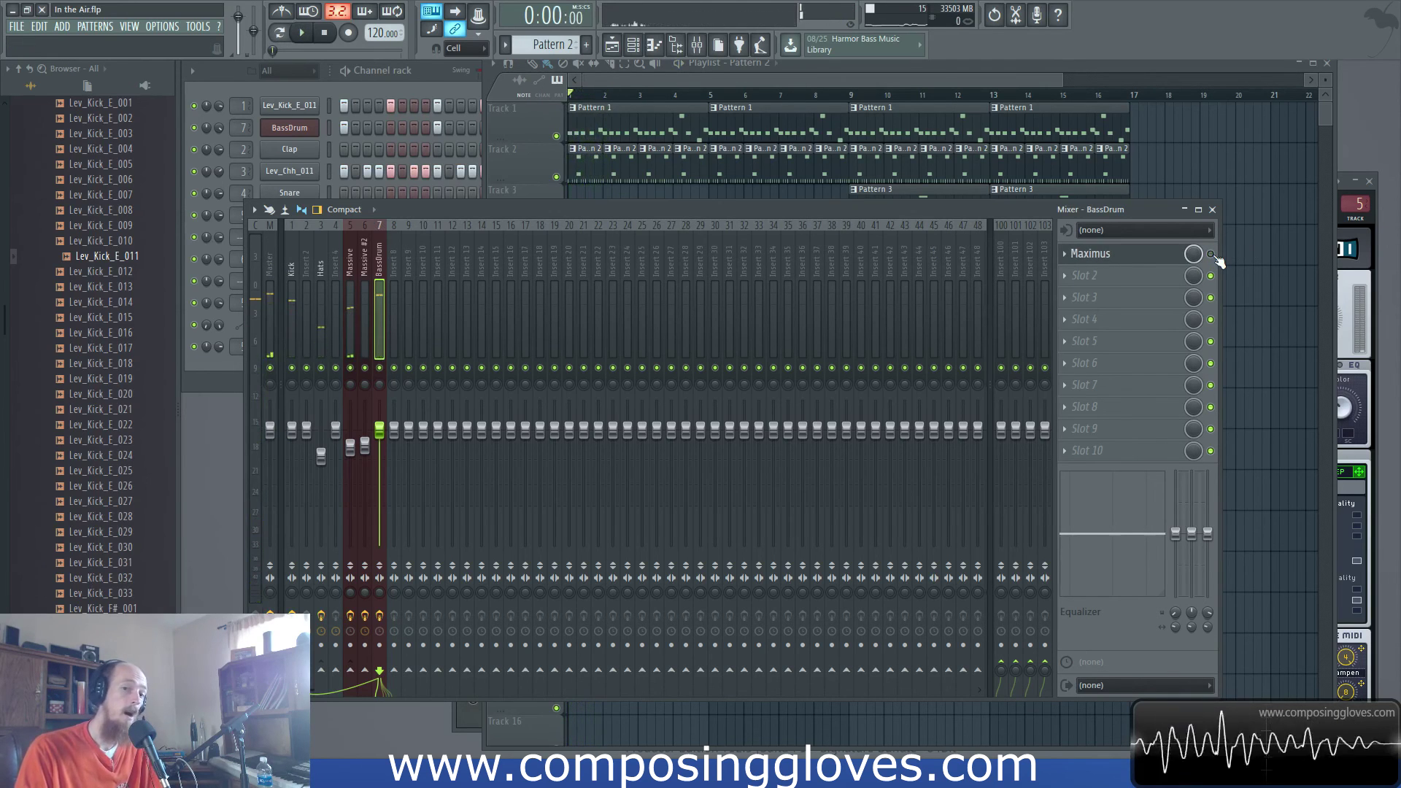
pyautogui.press('space')
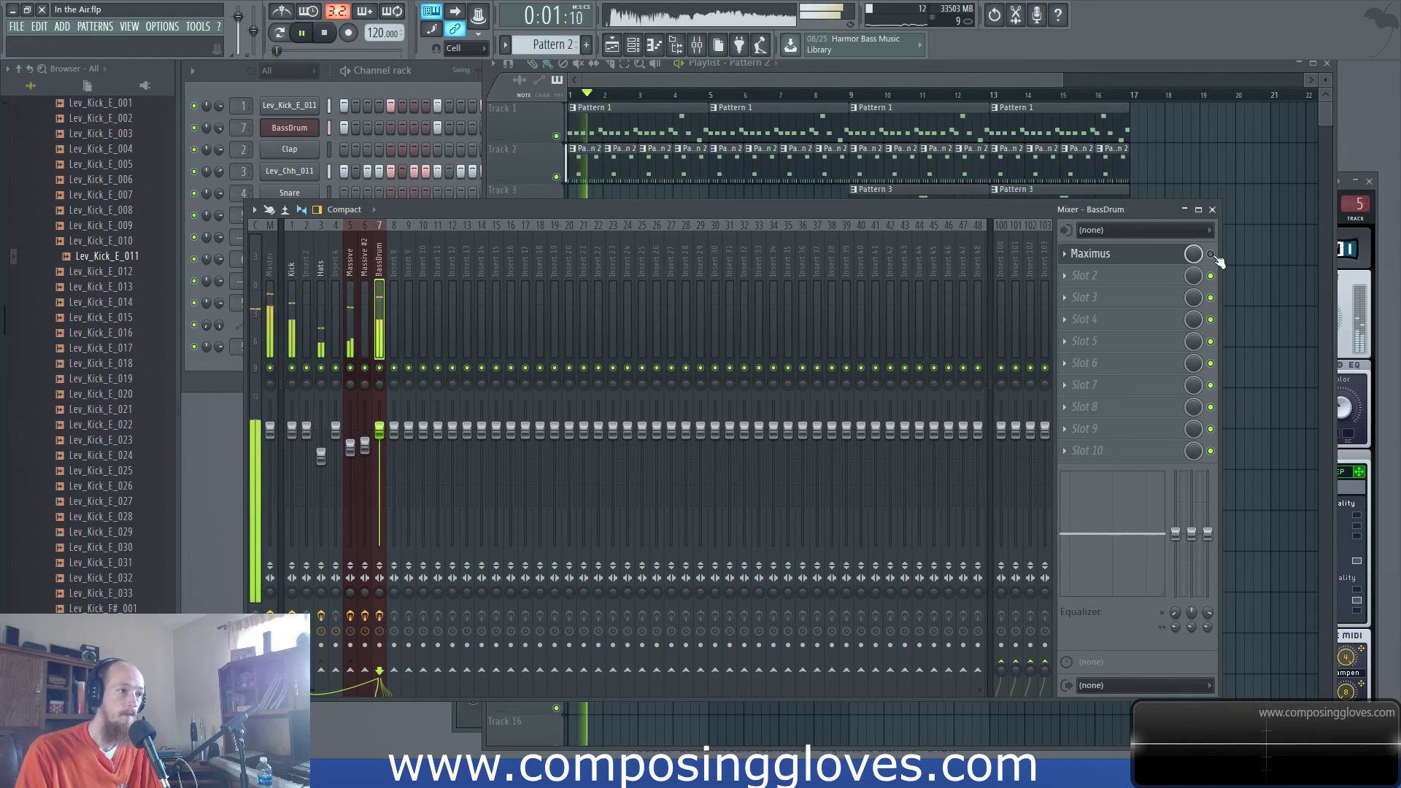
pyautogui.press('space')
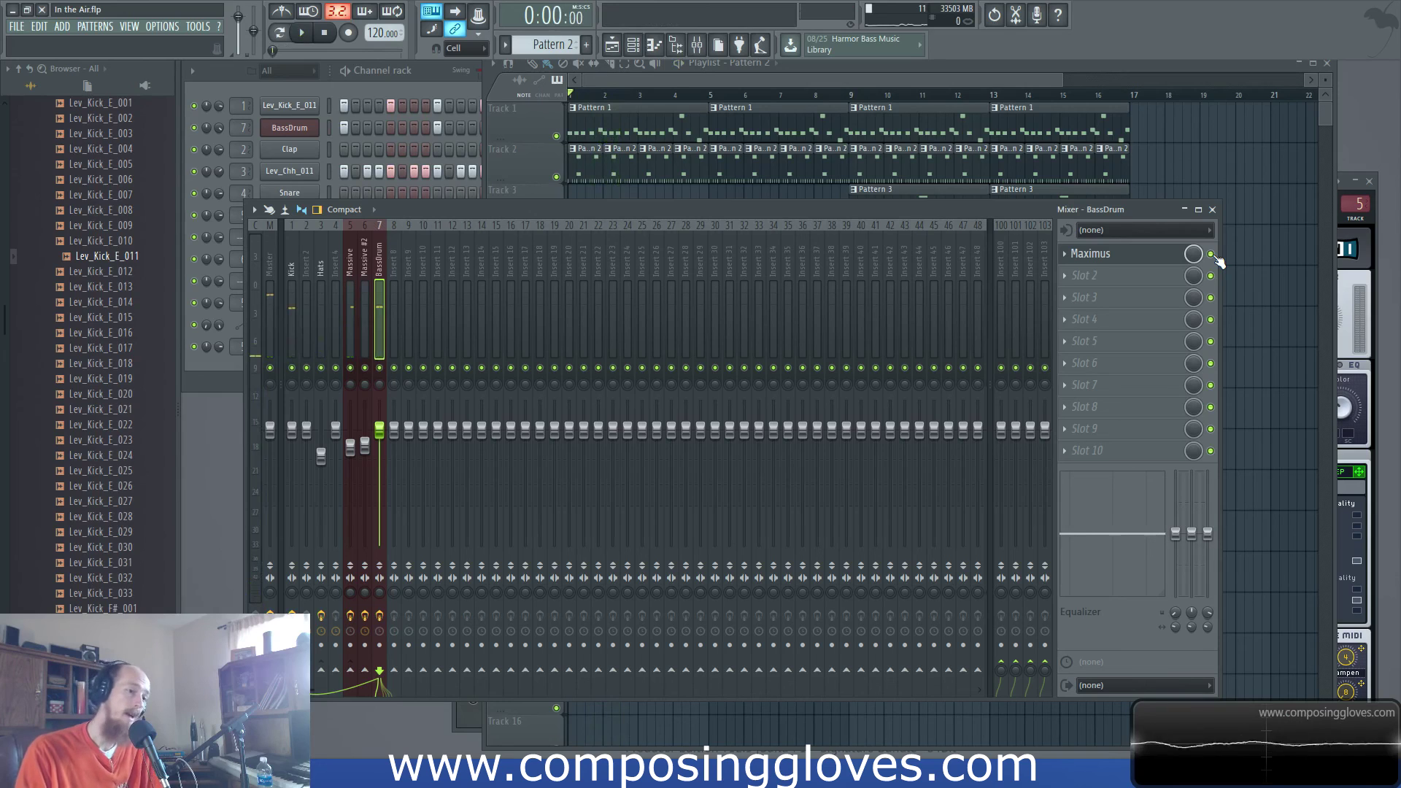
pyautogui.press('space')
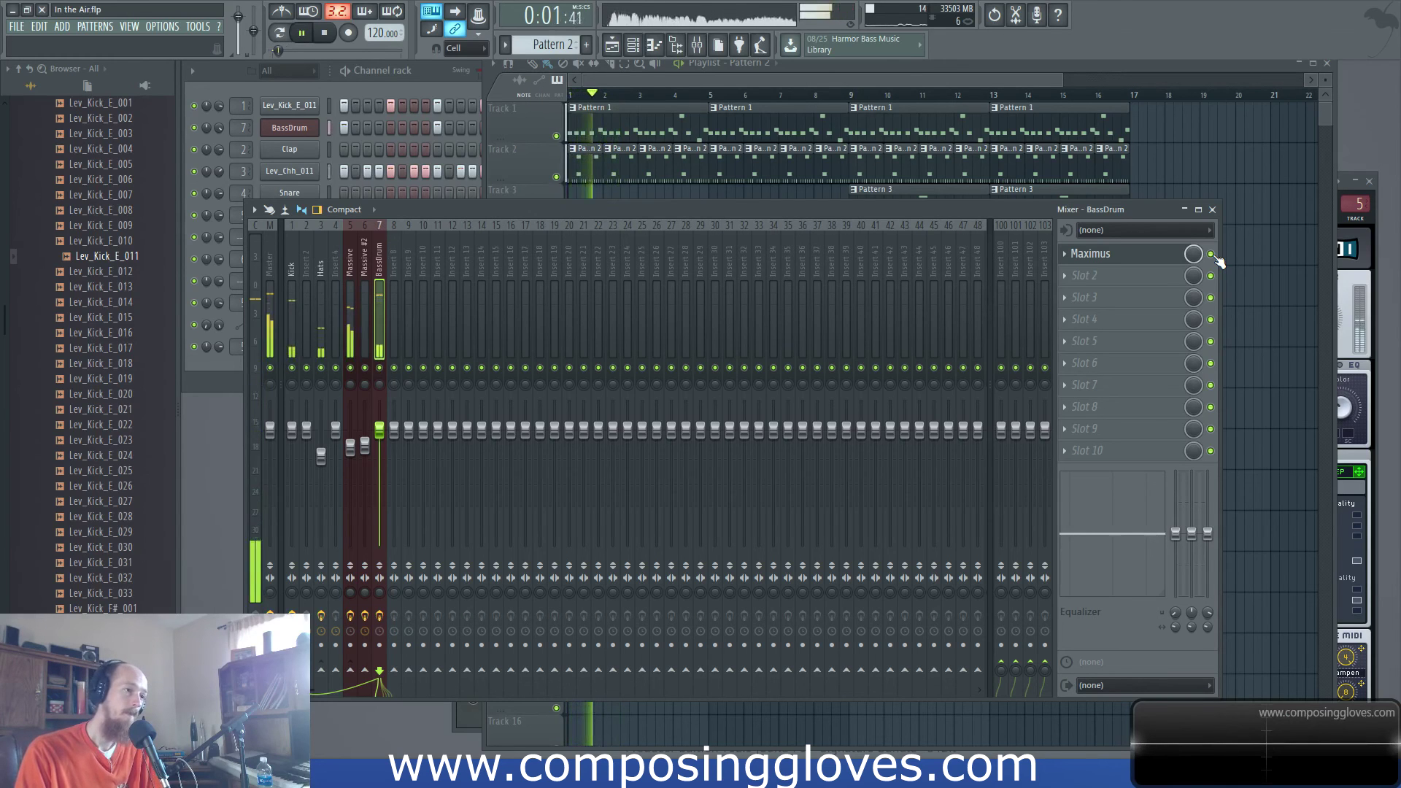
pyautogui.press('space')
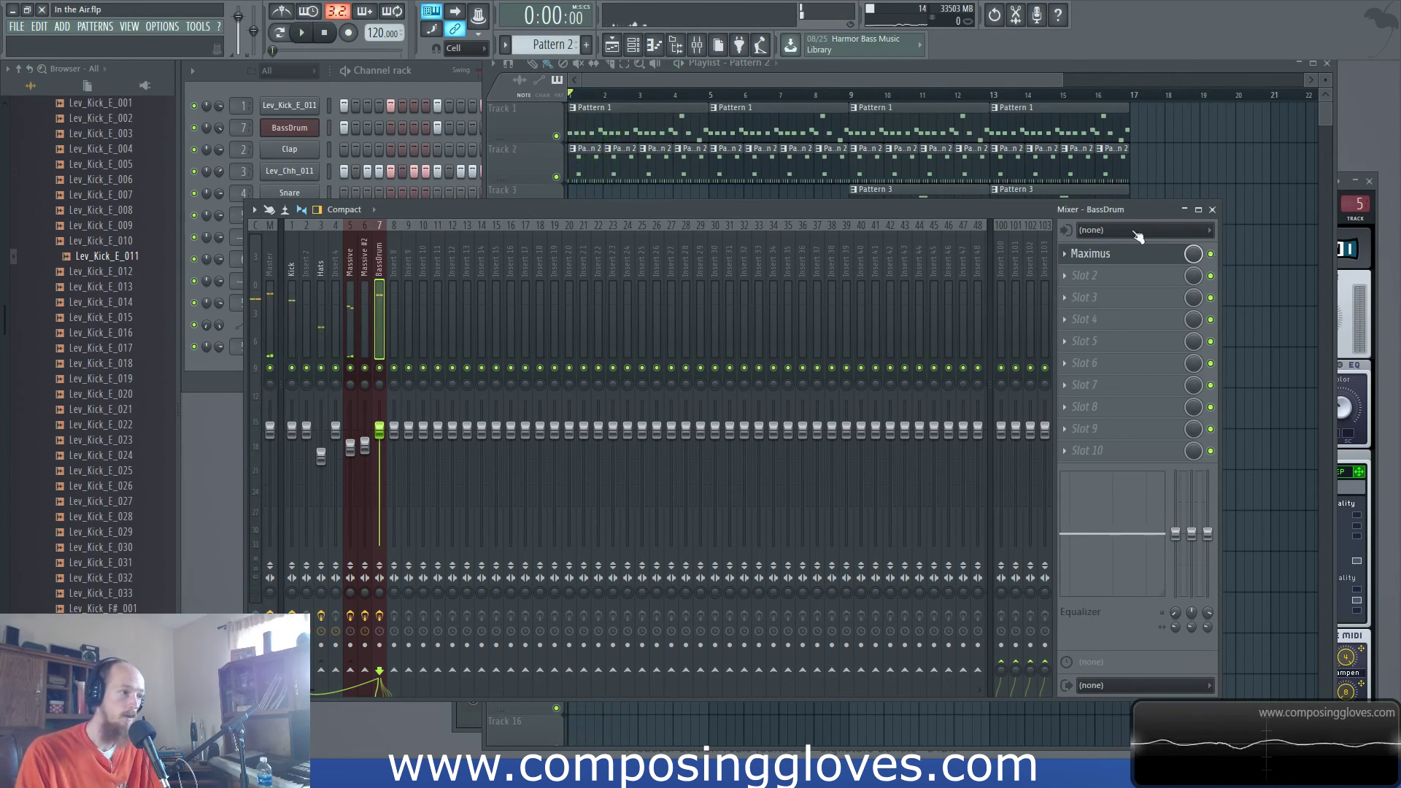
# Step: Compare playback with Maximus bypassed and re-enabled on the Massive mixer track
pyautogui.click(367, 274)
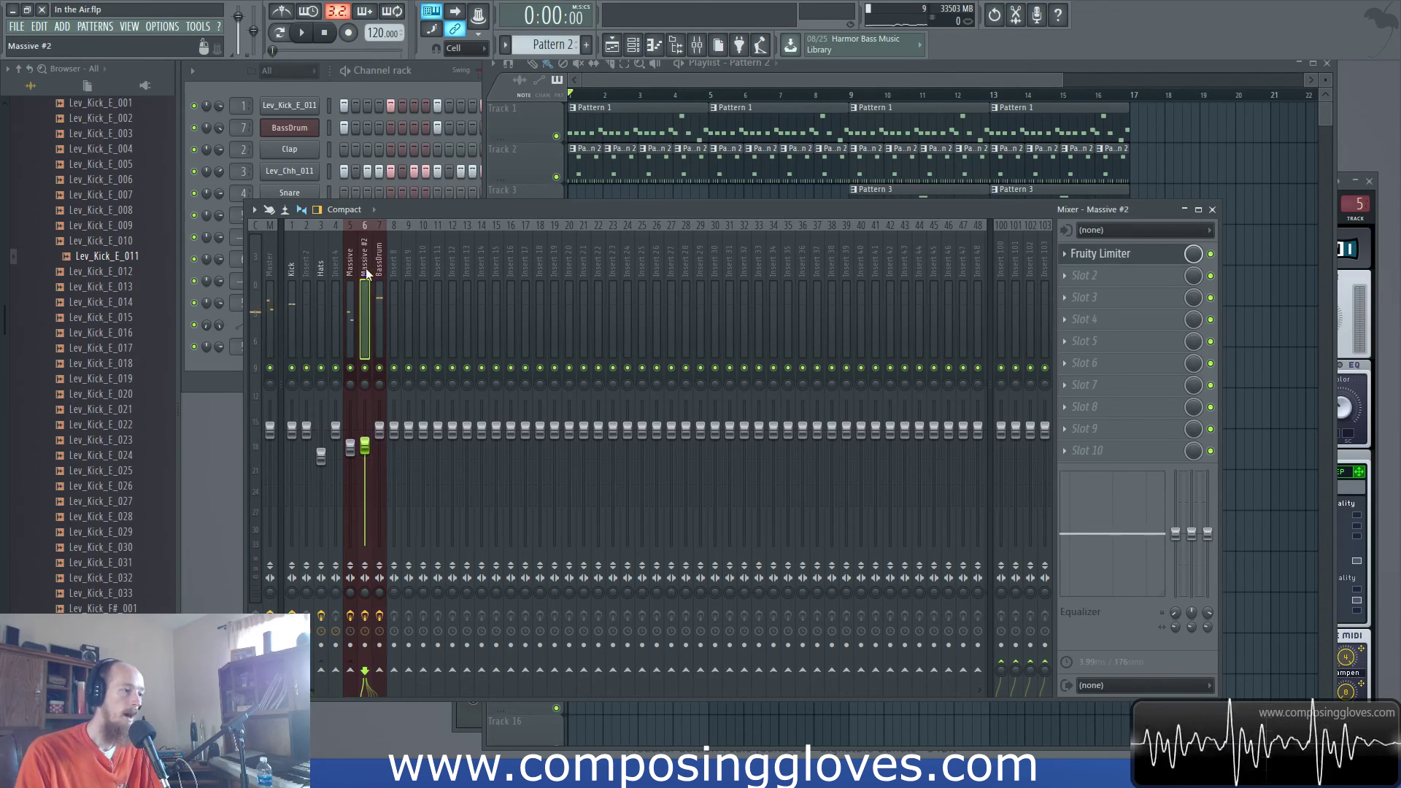
pyautogui.click(353, 259)
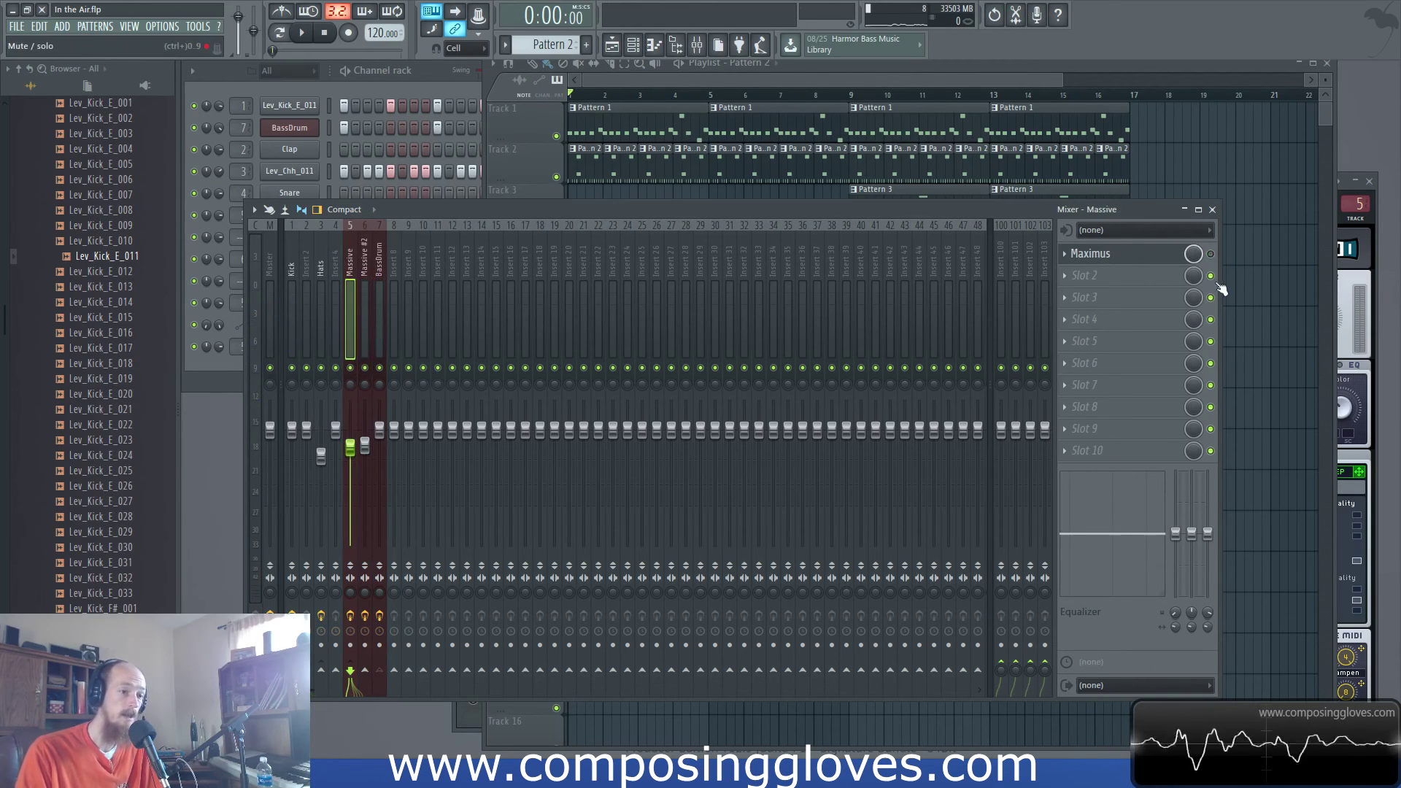
pyautogui.press('space')
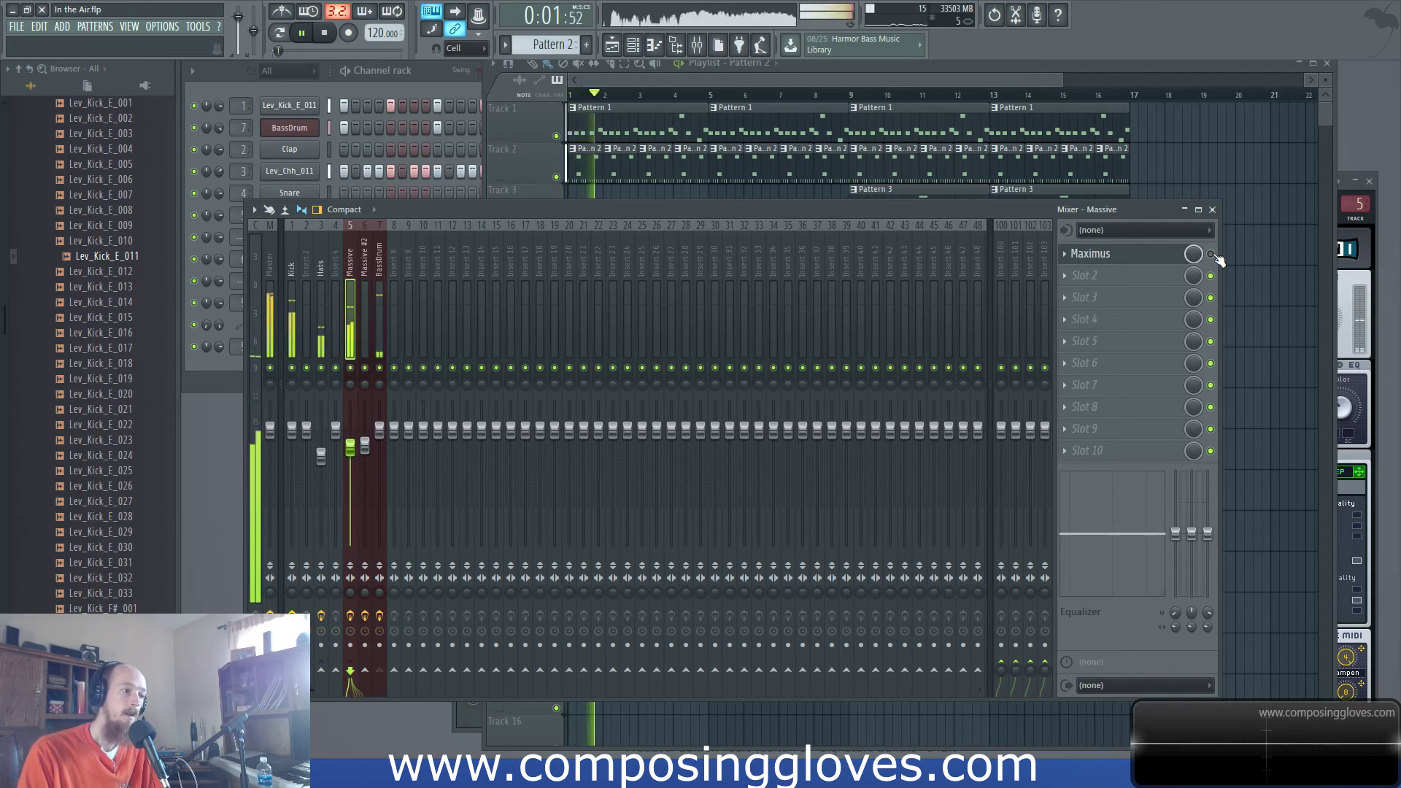
pyautogui.press('space')
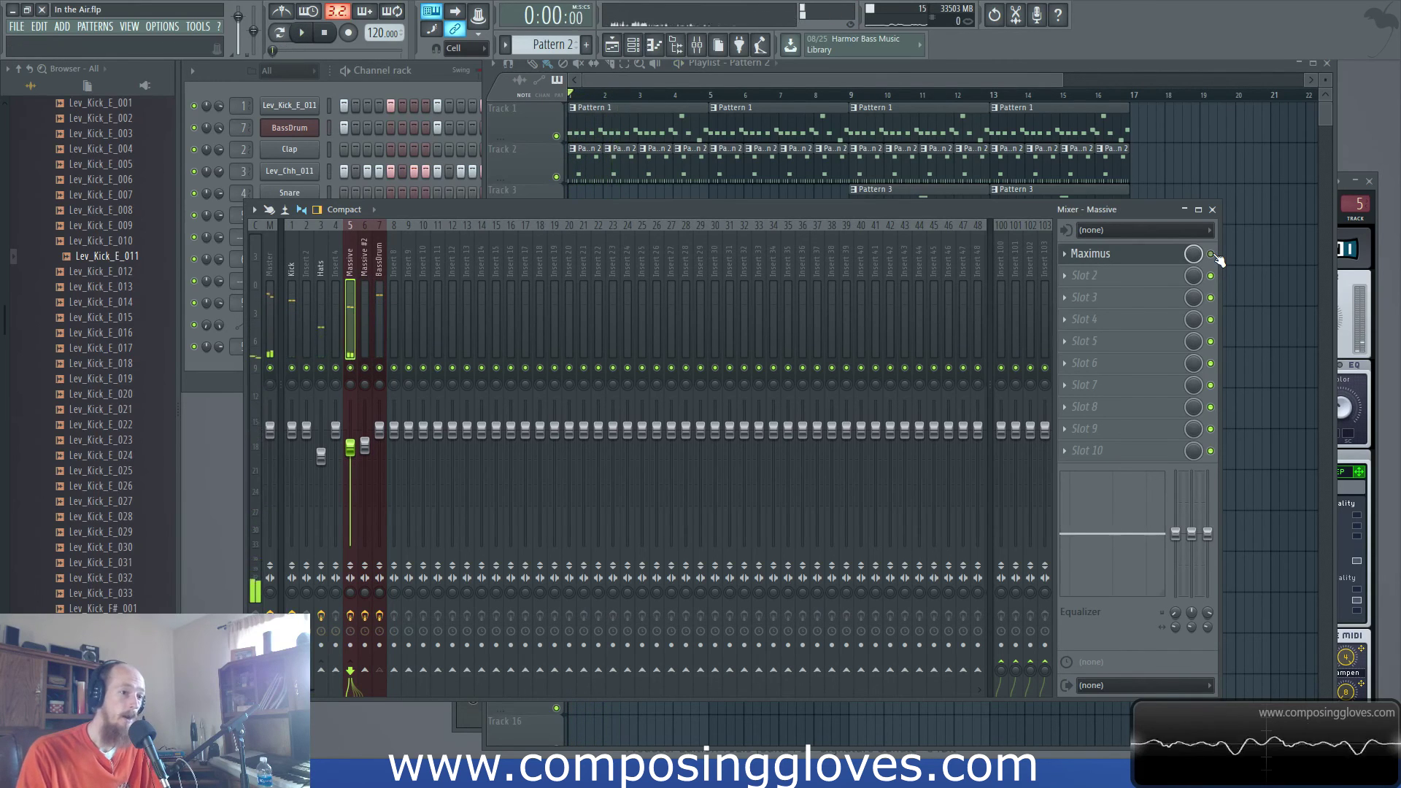
pyautogui.press('space')
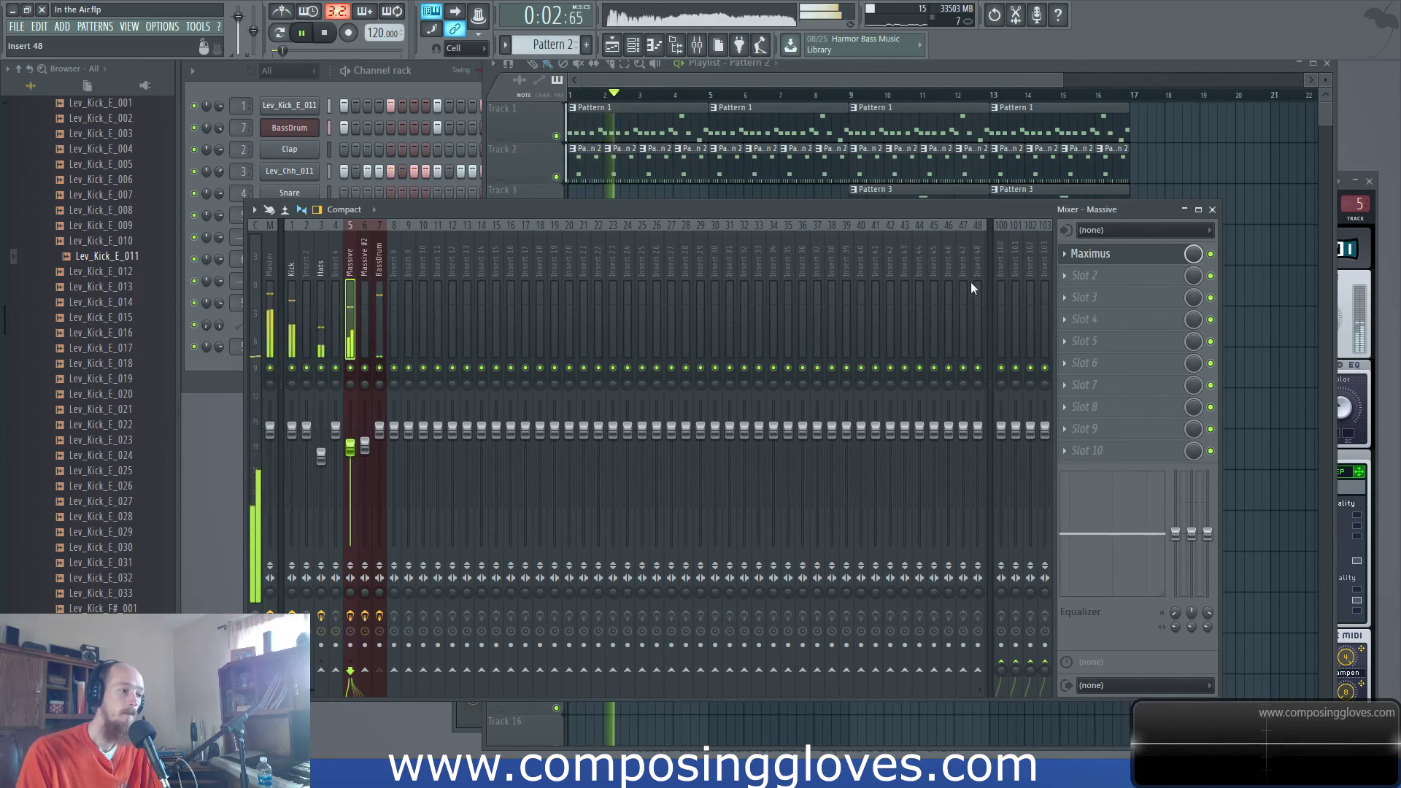
pyautogui.press('space')
# Step: Solo the Hats mixer track and compare short playbacks with its Maximus enabled and bypassed
pyautogui.click(370, 260)
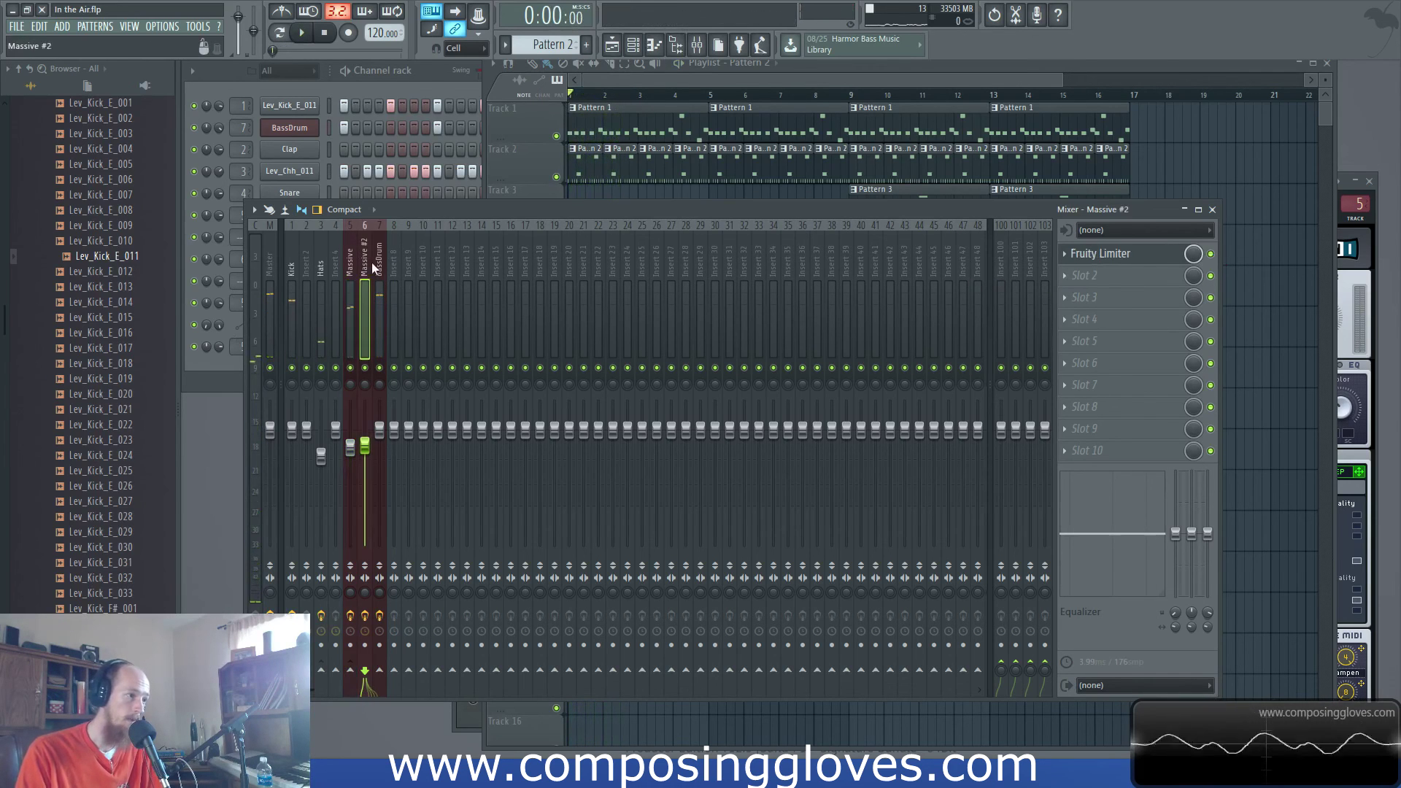
pyautogui.click(318, 273)
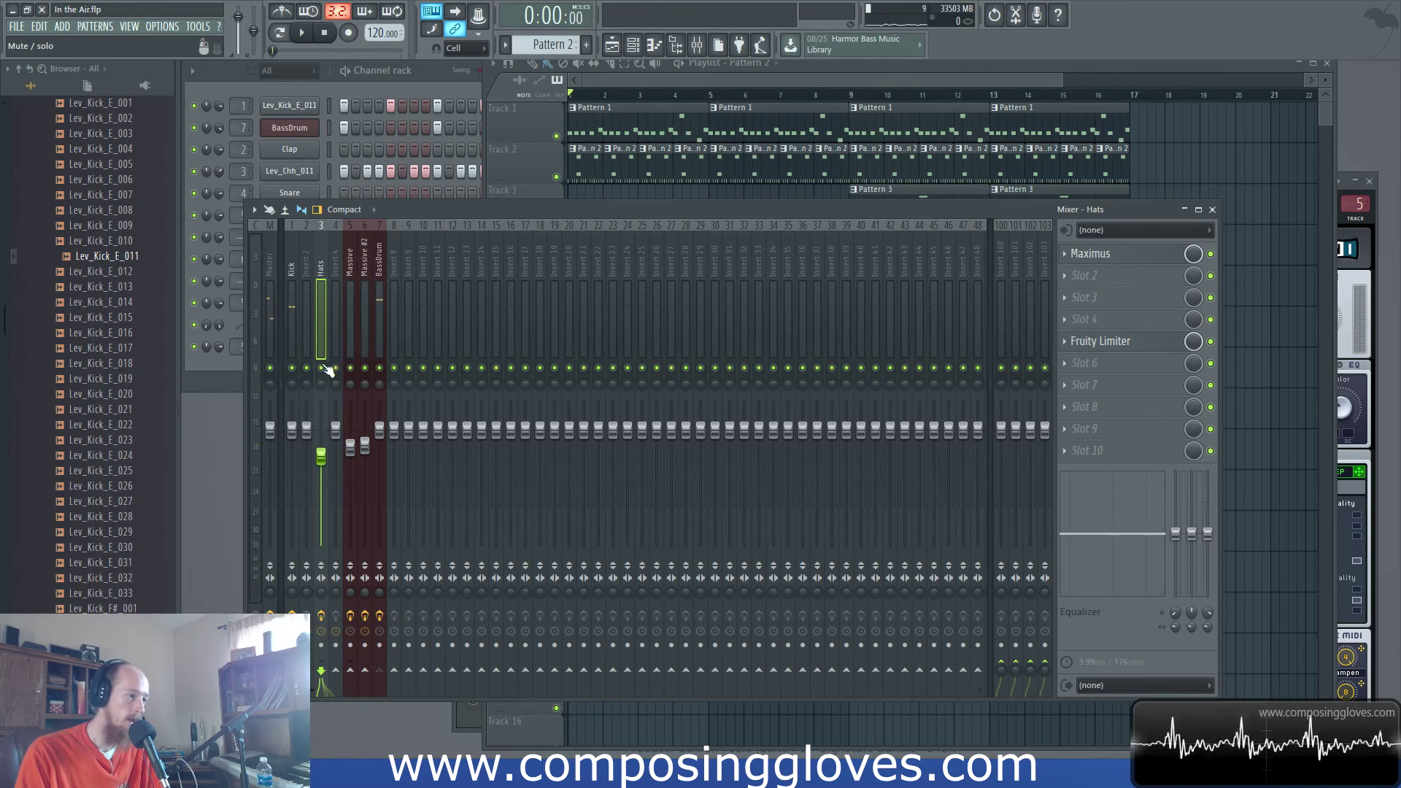
pyautogui.press('space')
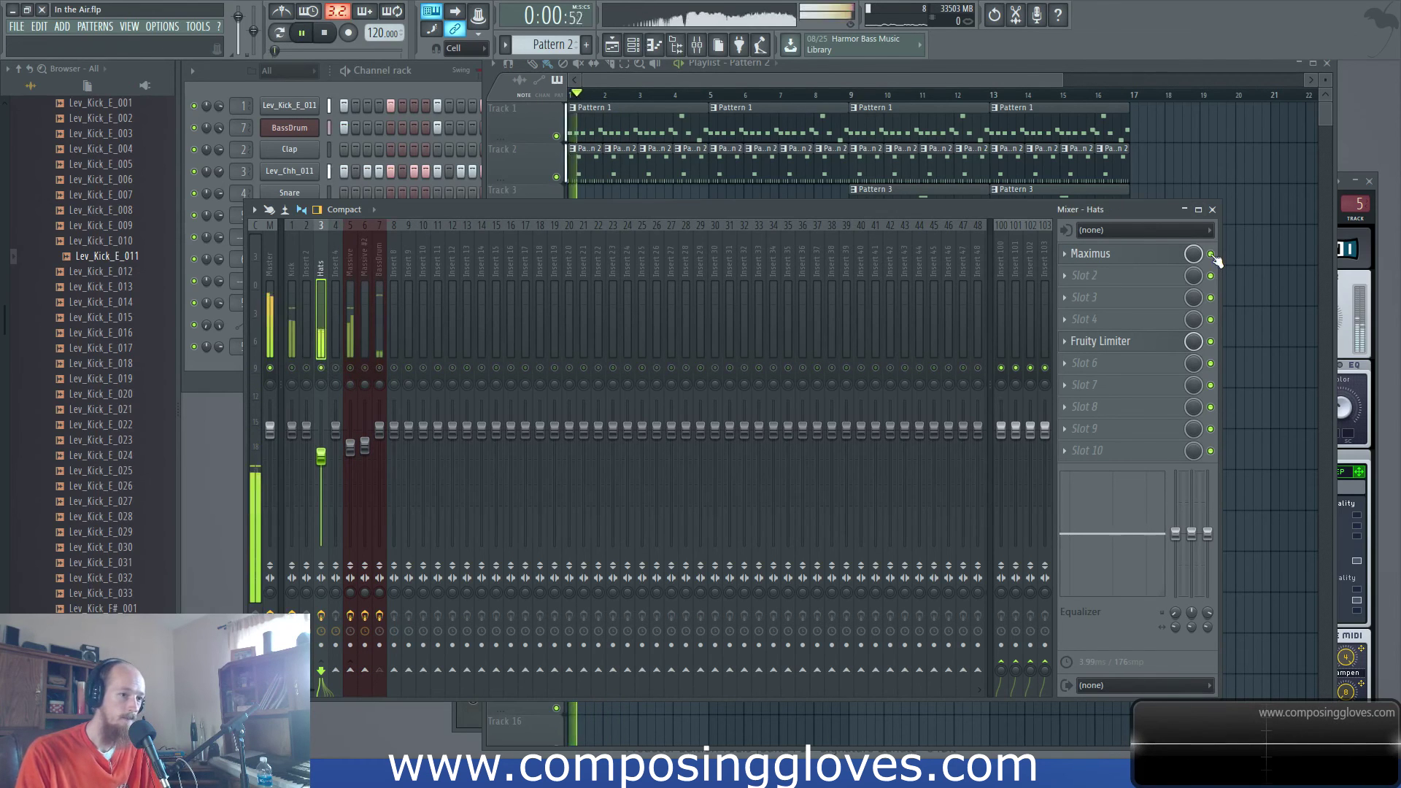
pyautogui.press('space')
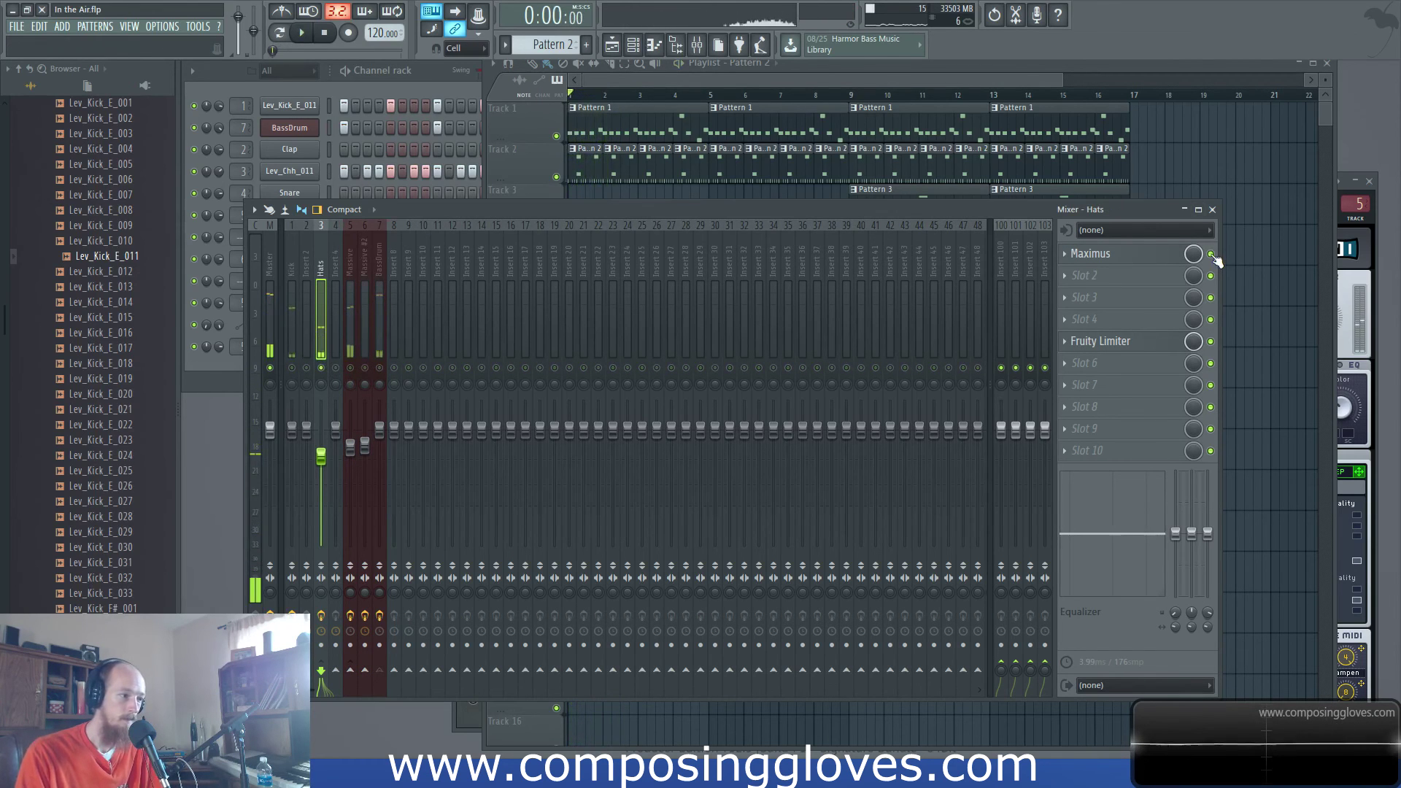
pyautogui.press('space')
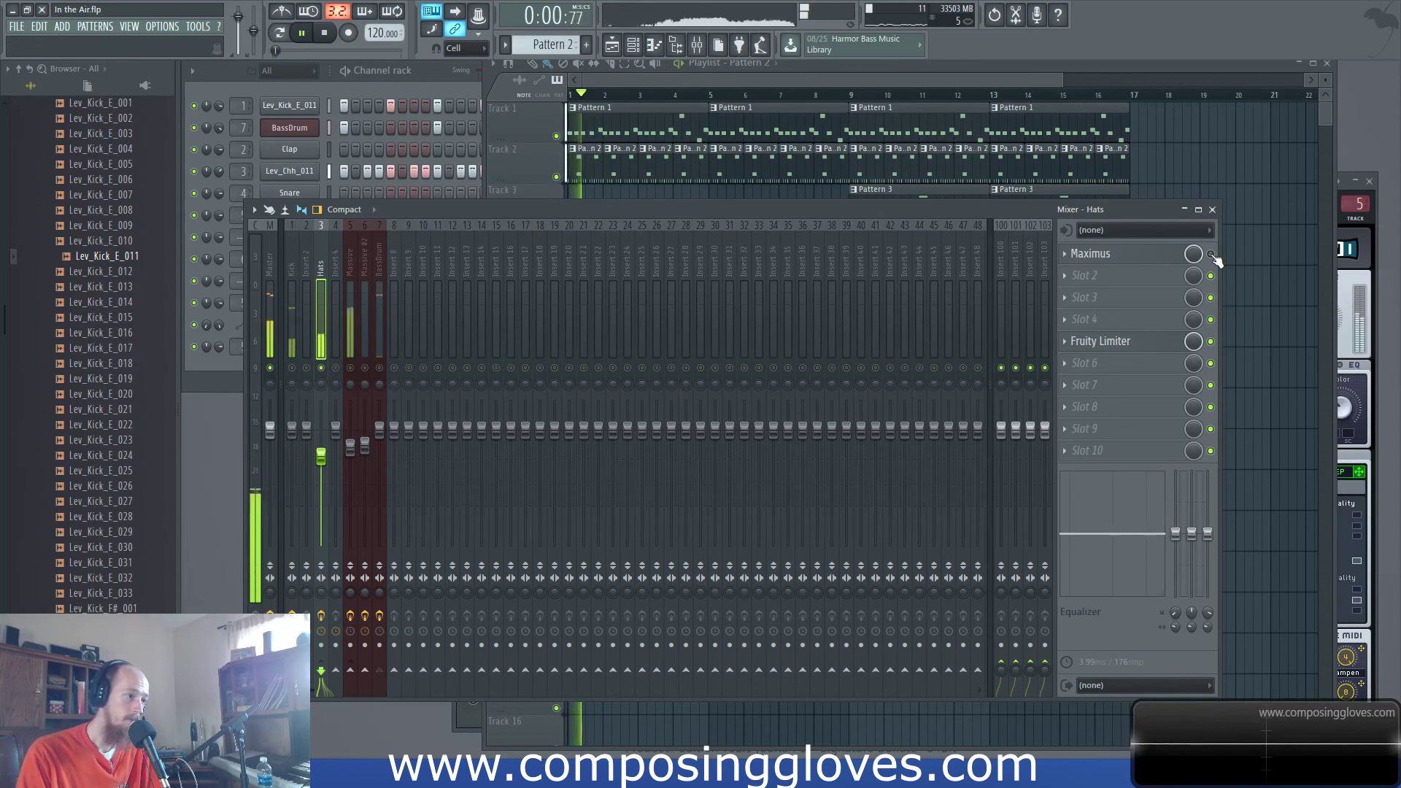
pyautogui.press('space')
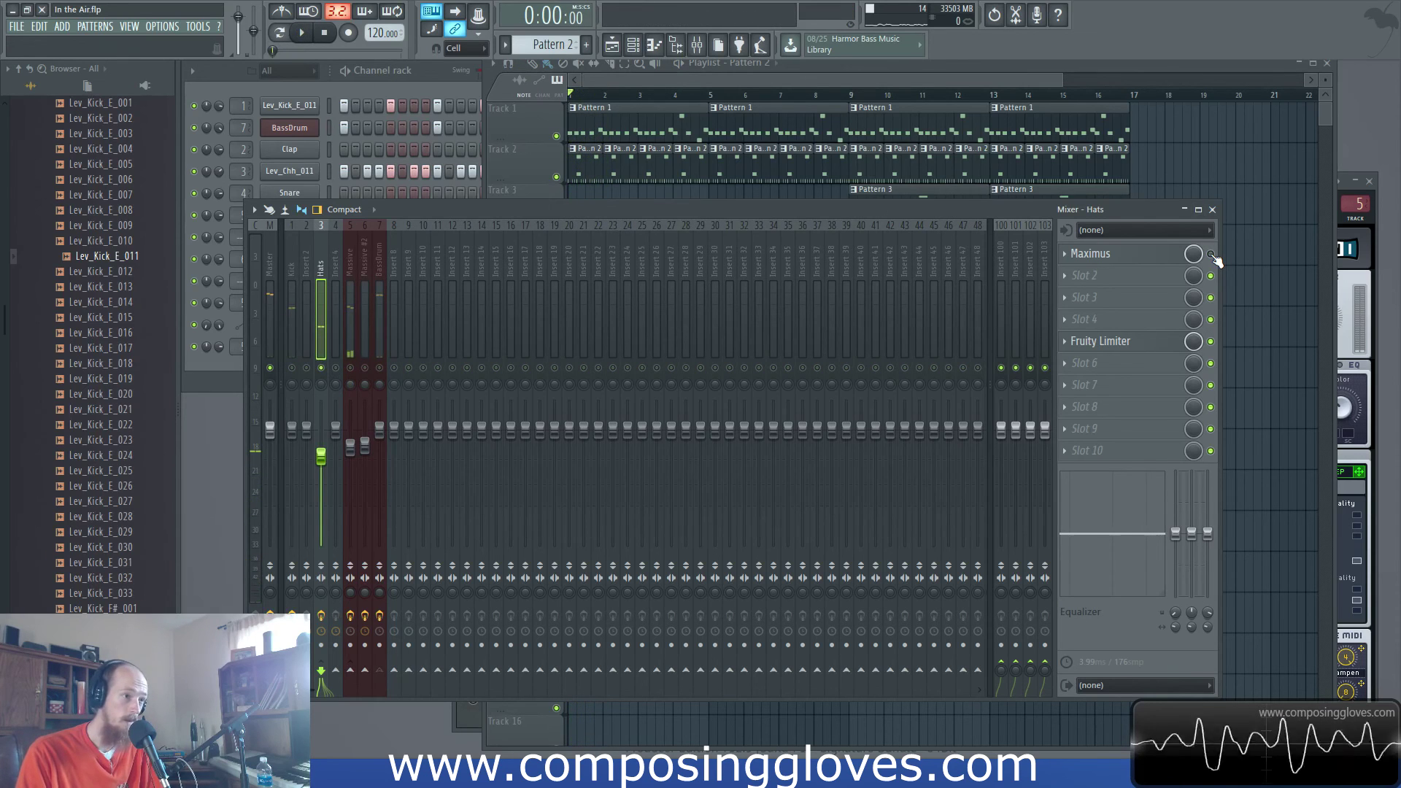
pyautogui.press('space')
pyautogui.press('space')
pyautogui.press('space')
pyautogui.press('space')
# Step: Start playing Pattern 2 from the channel rack and mute the Clap and Clap Mac. 64bit channels
pyautogui.click(326, 89)
pyautogui.click(300, 33)
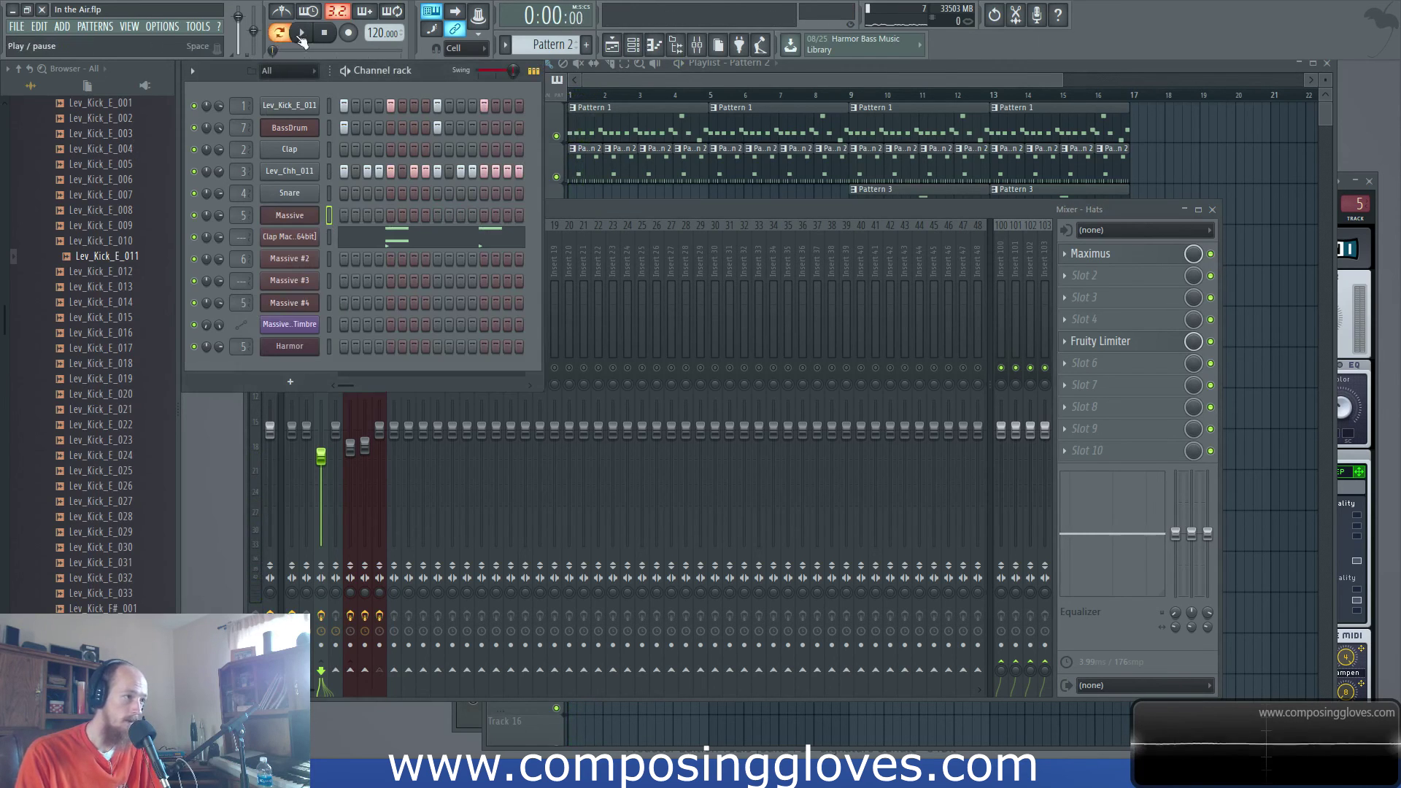
pyautogui.click(195, 149)
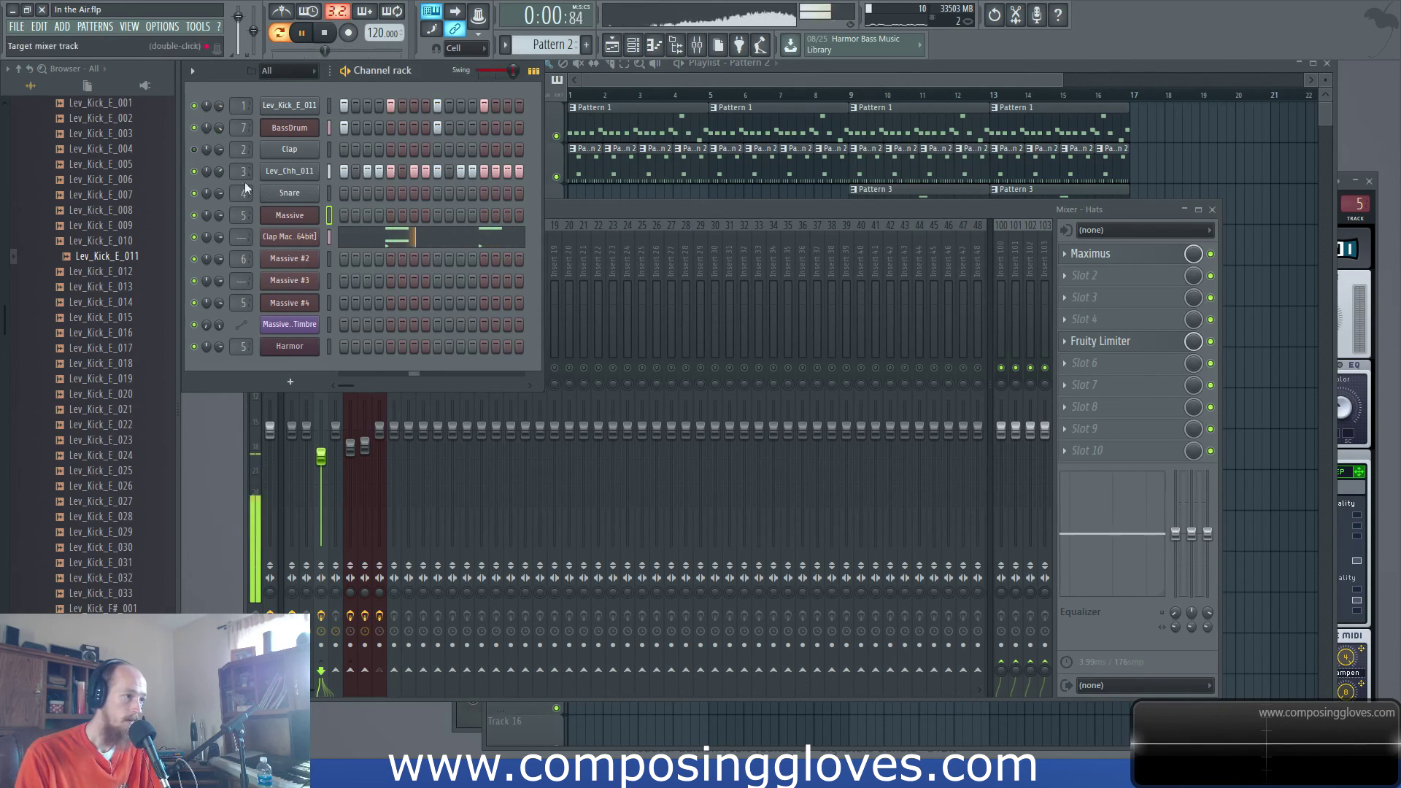
pyautogui.click(194, 237)
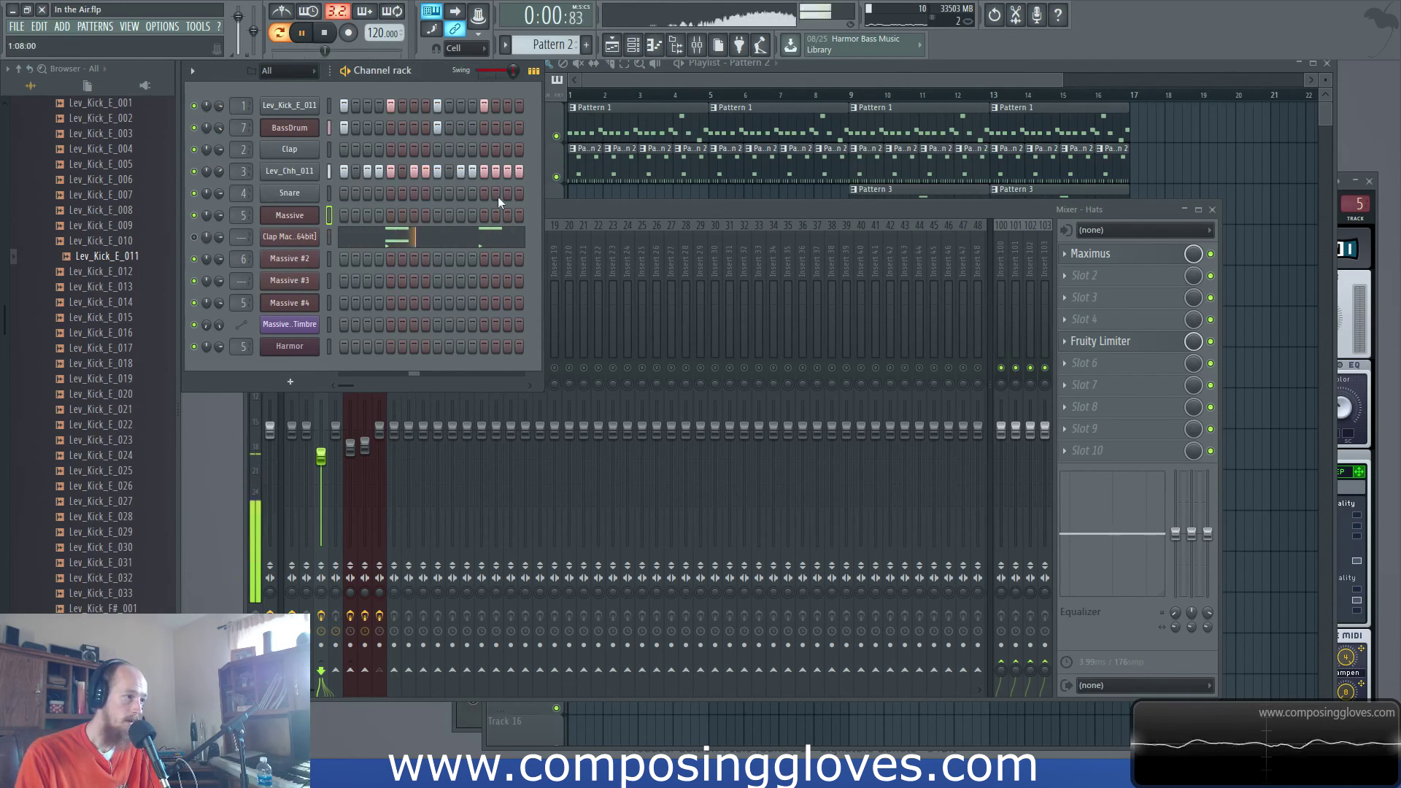
# Step: Bypass and re-enable Maximus on the soloed Hats track during playback, then stop playback
pyautogui.click(633, 211)
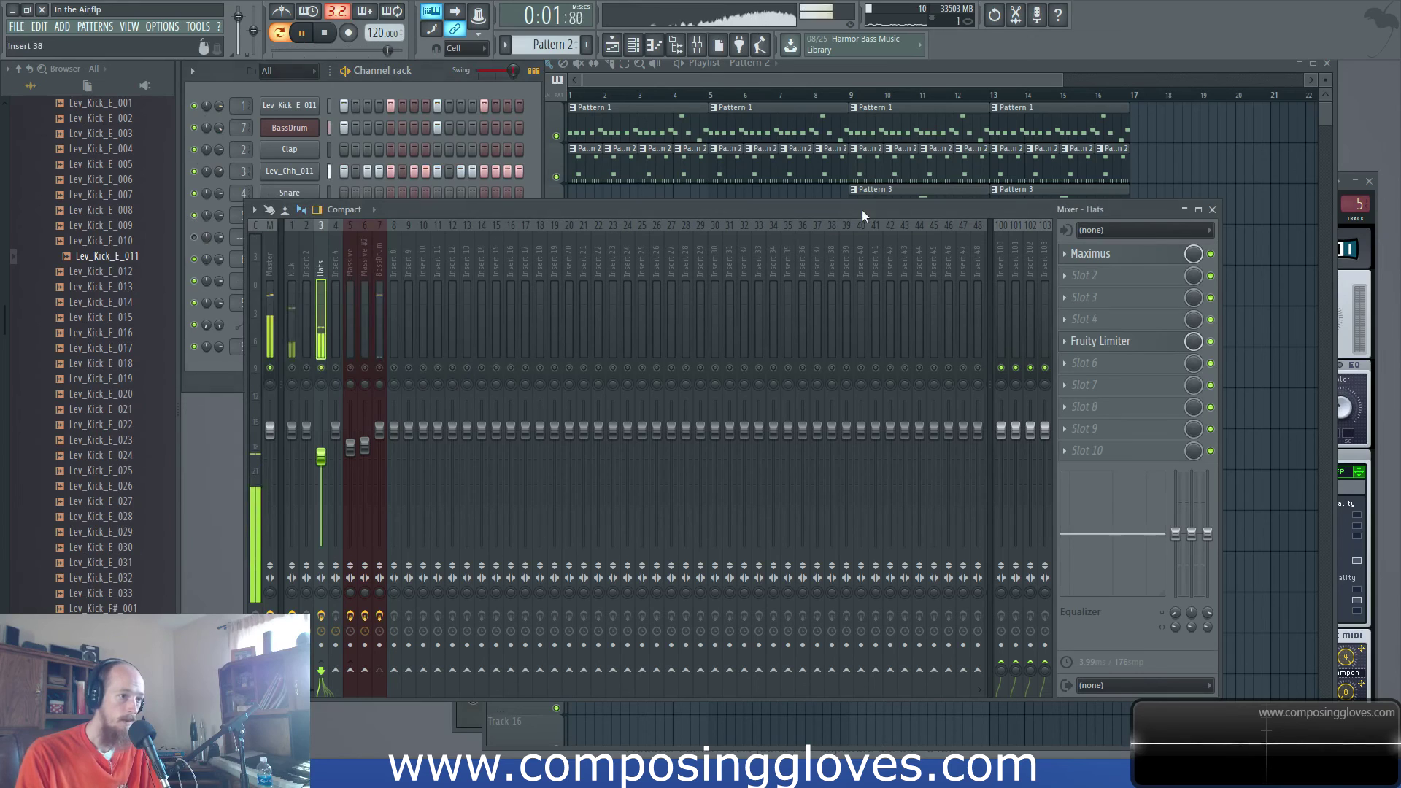
pyautogui.click(1212, 256)
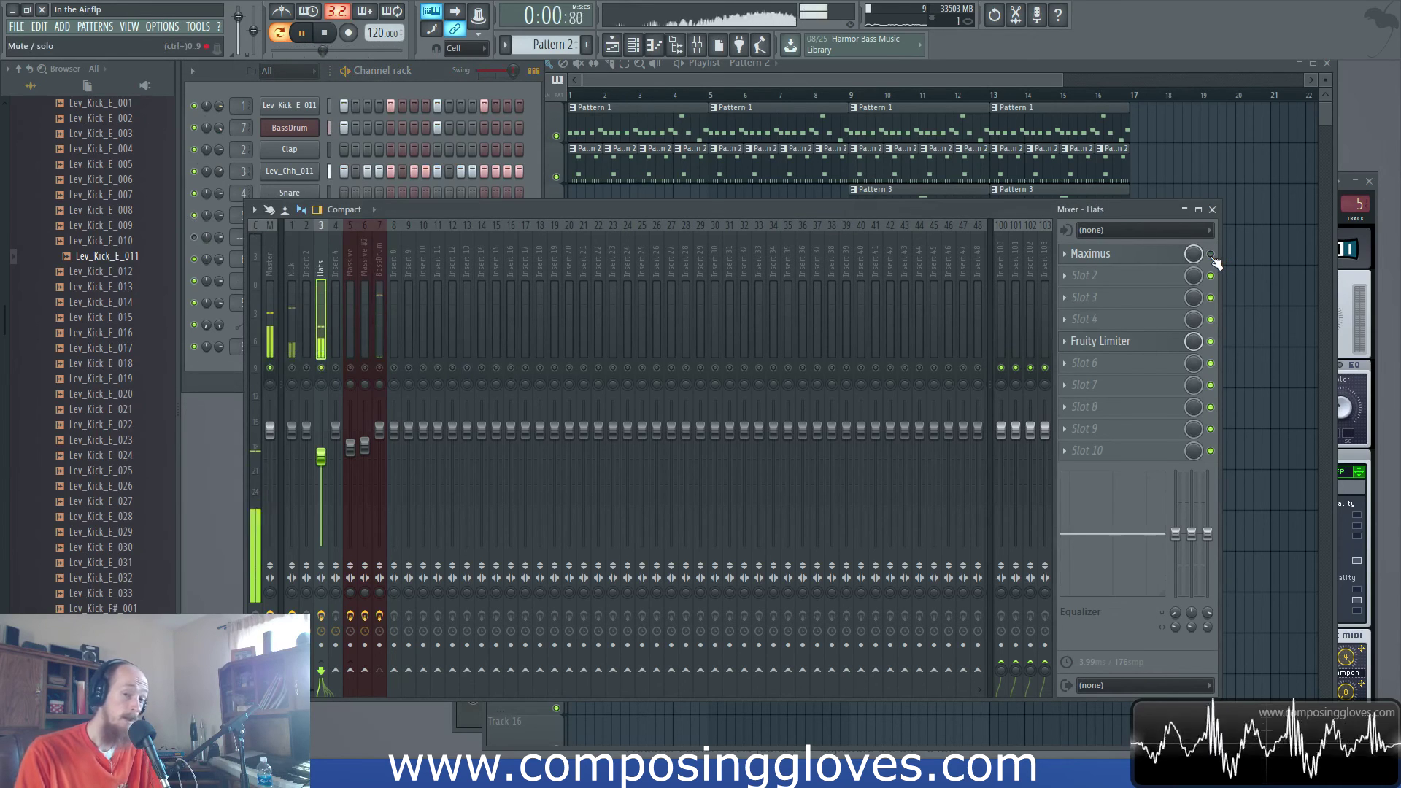
pyautogui.click(1212, 255)
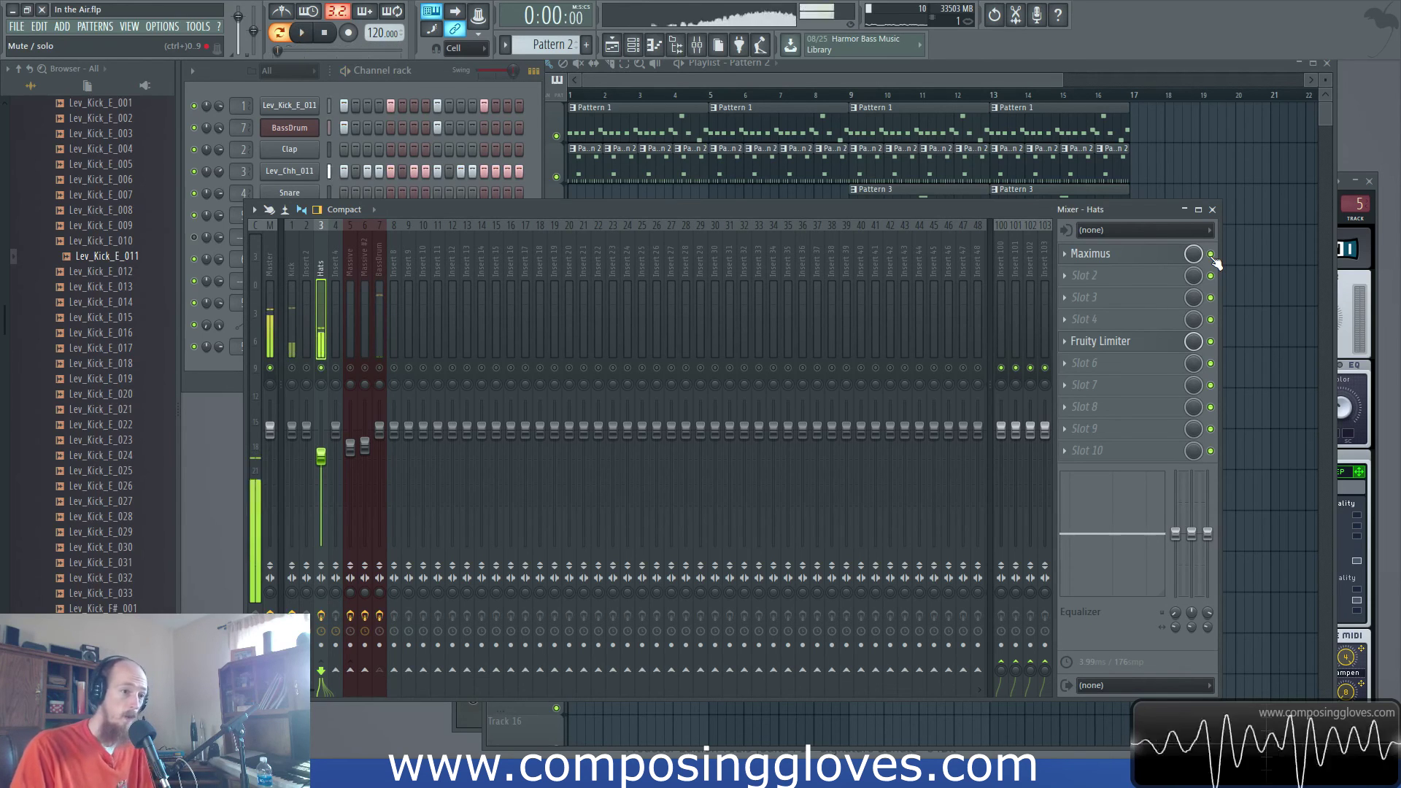
pyautogui.press('space')
# Step: Open Maximus on the Hats track, examine its high-band envelope curve, and move the plugin window away from the mixer
pyautogui.click(1148, 256)
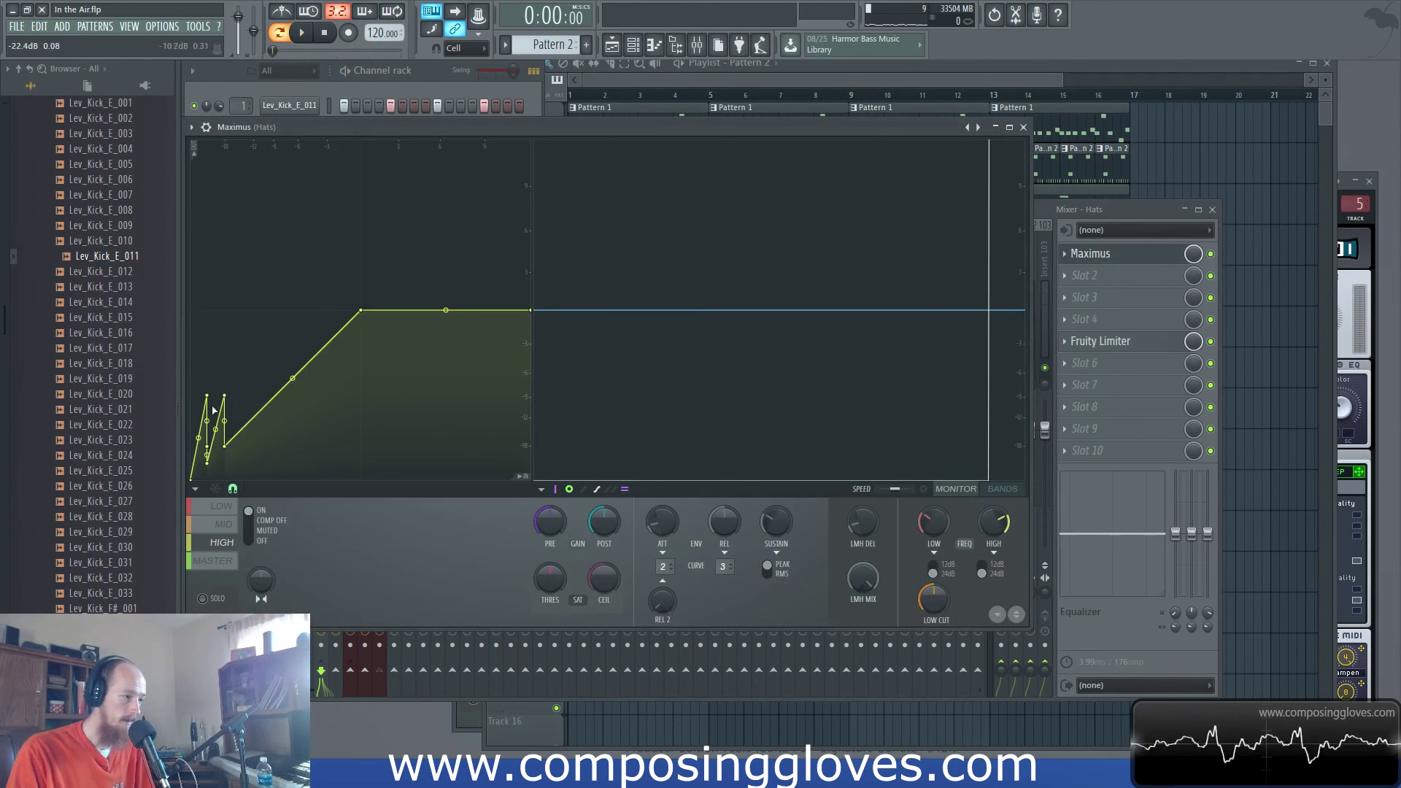
pyautogui.moveTo(730, 130); pyautogui.dragTo(848, 121)
pyautogui.moveTo(623, 120); pyautogui.dragTo(710, 577)
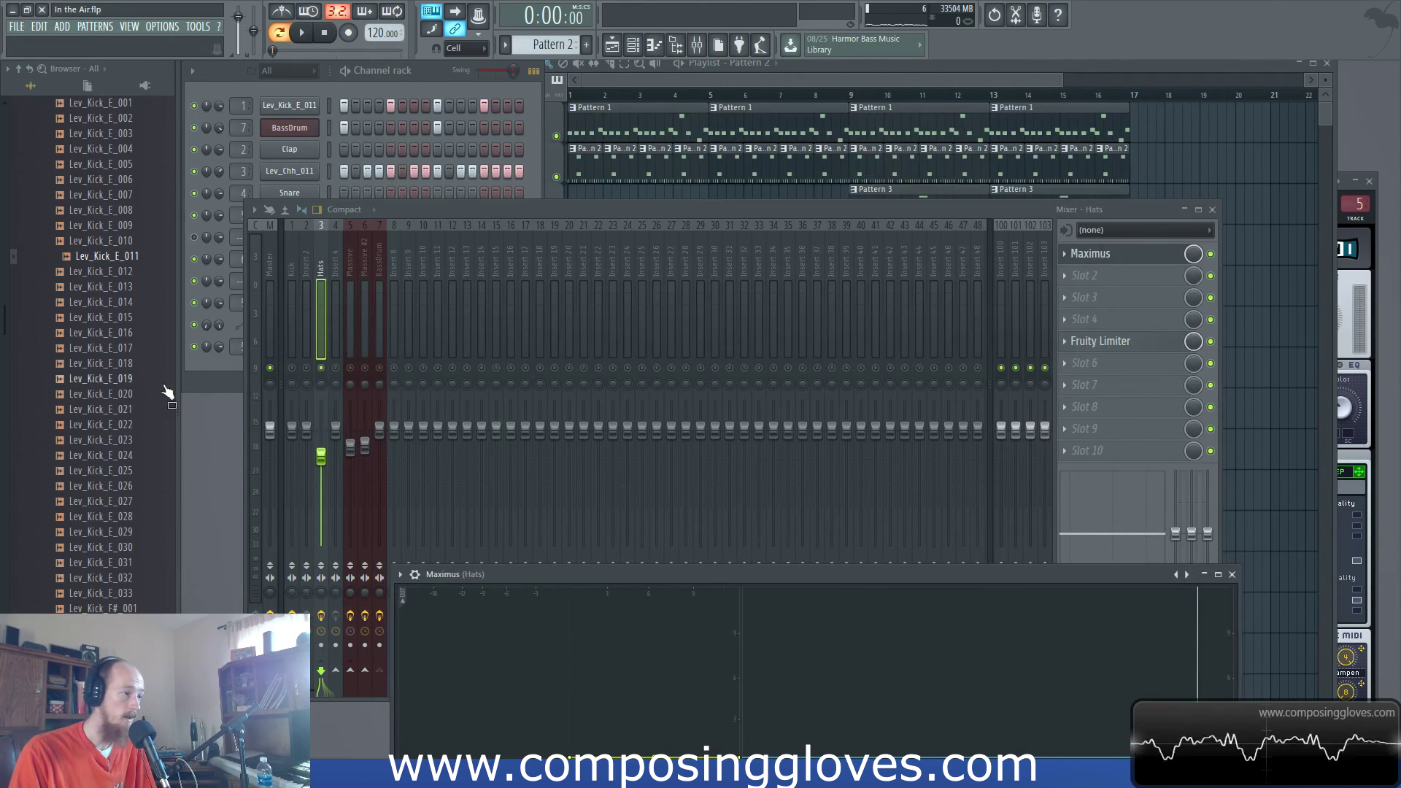
# Step: Unsolo the Hats mixer track and select the Master track
pyautogui.click(310, 370)
pyautogui.rightClick(323, 368)
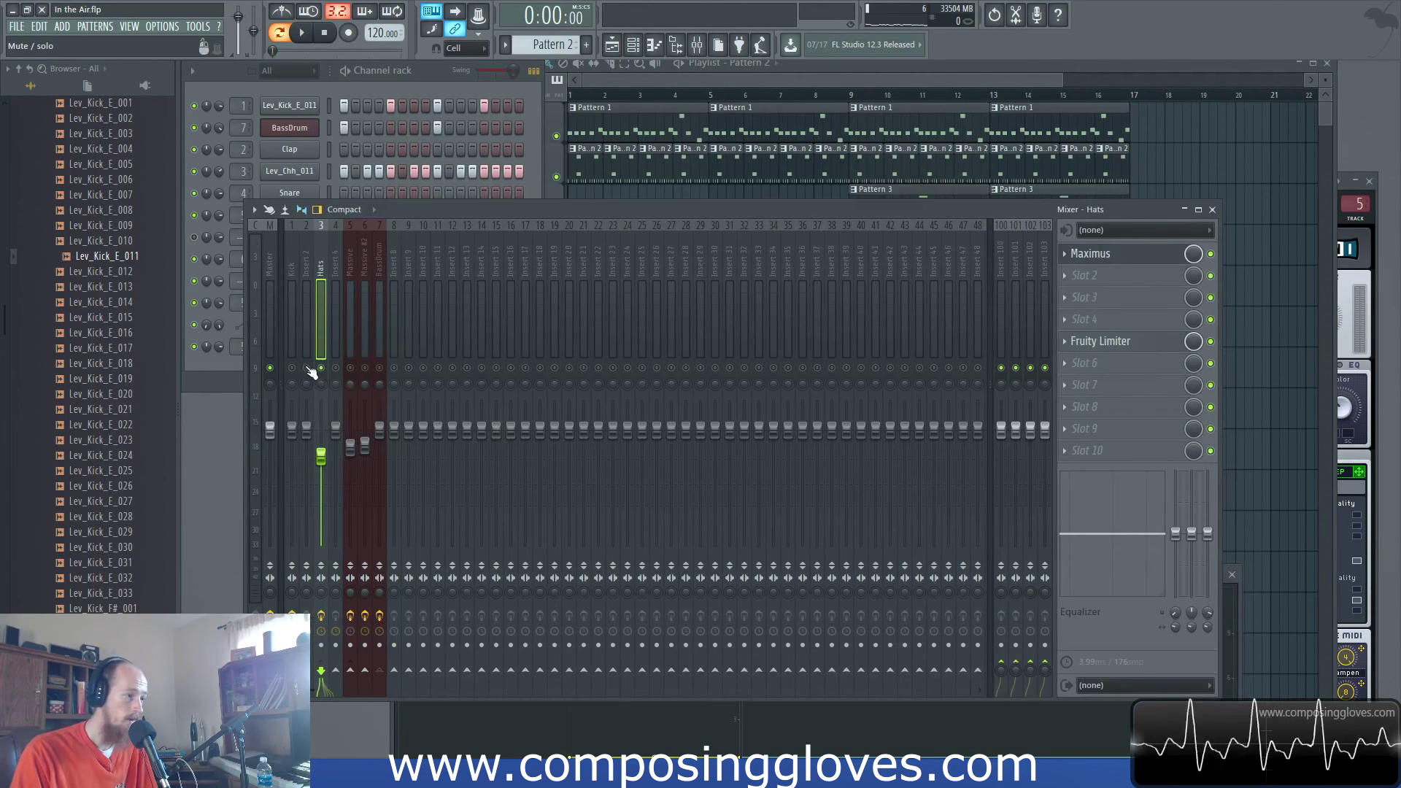
pyautogui.rightClick(323, 368)
pyautogui.click(265, 260)
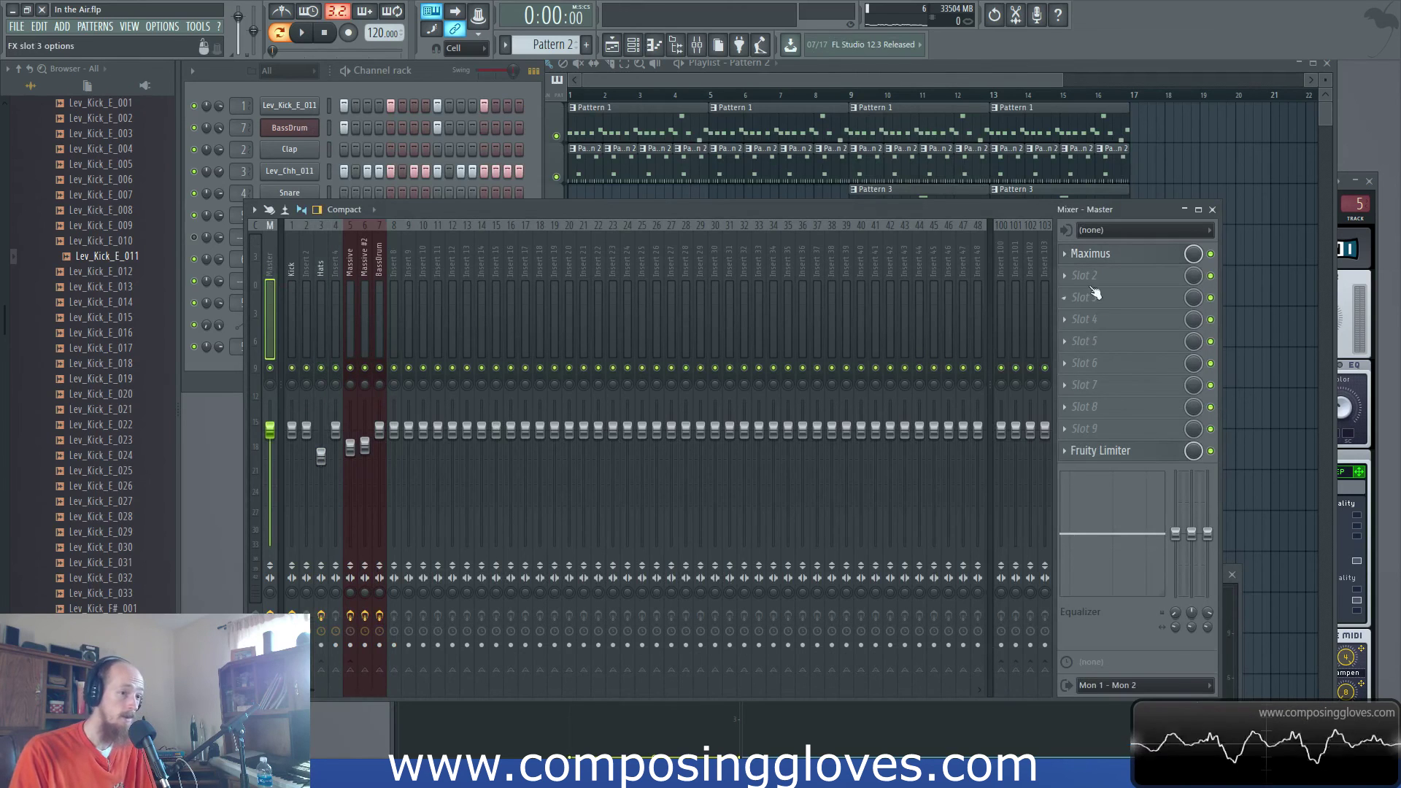
# Step: Open Maximus on the Master track, reposition the plugin window and enlarge it
pyautogui.click(1109, 256)
pyautogui.moveTo(698, 125); pyautogui.dragTo(626, 141)
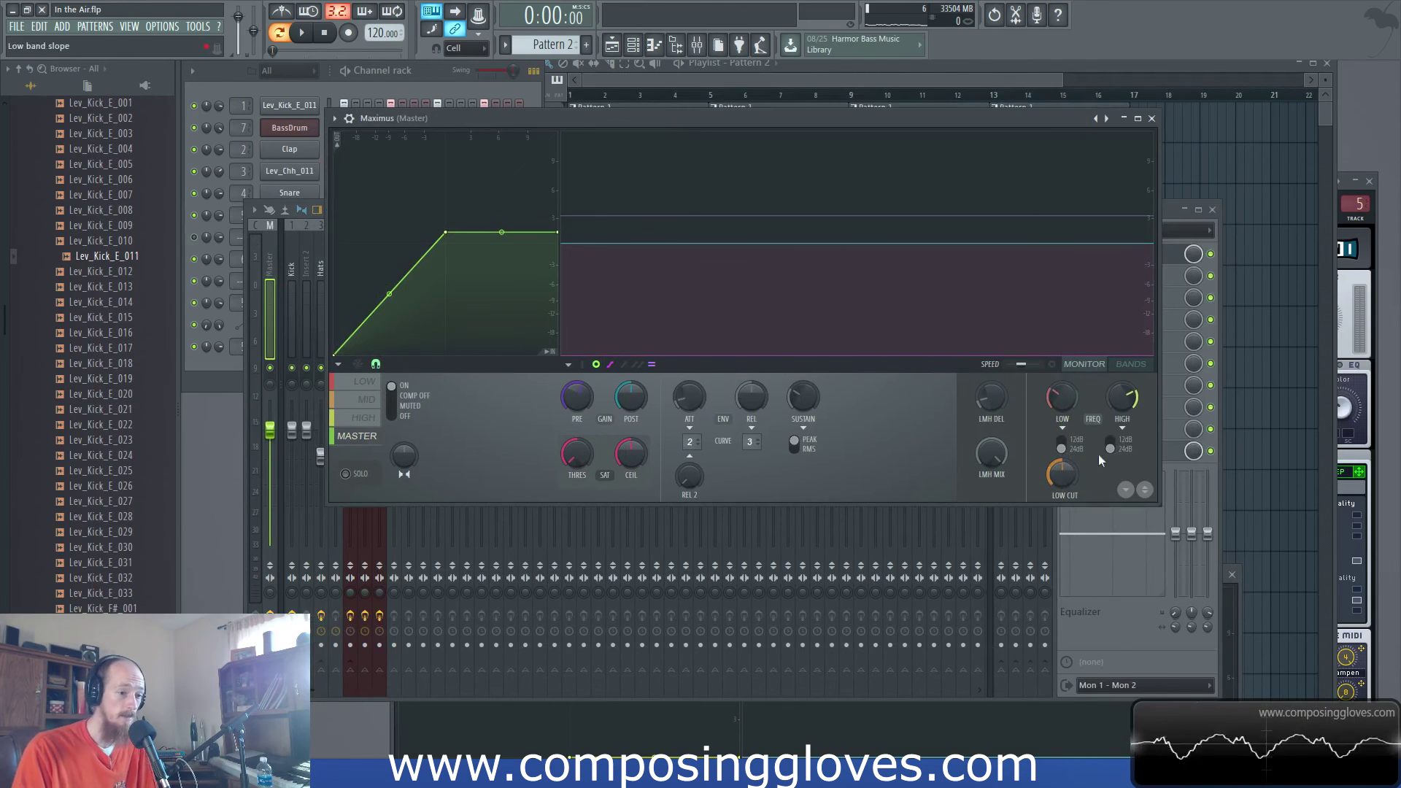
pyautogui.moveTo(1160, 504); pyautogui.dragTo(1166, 540)
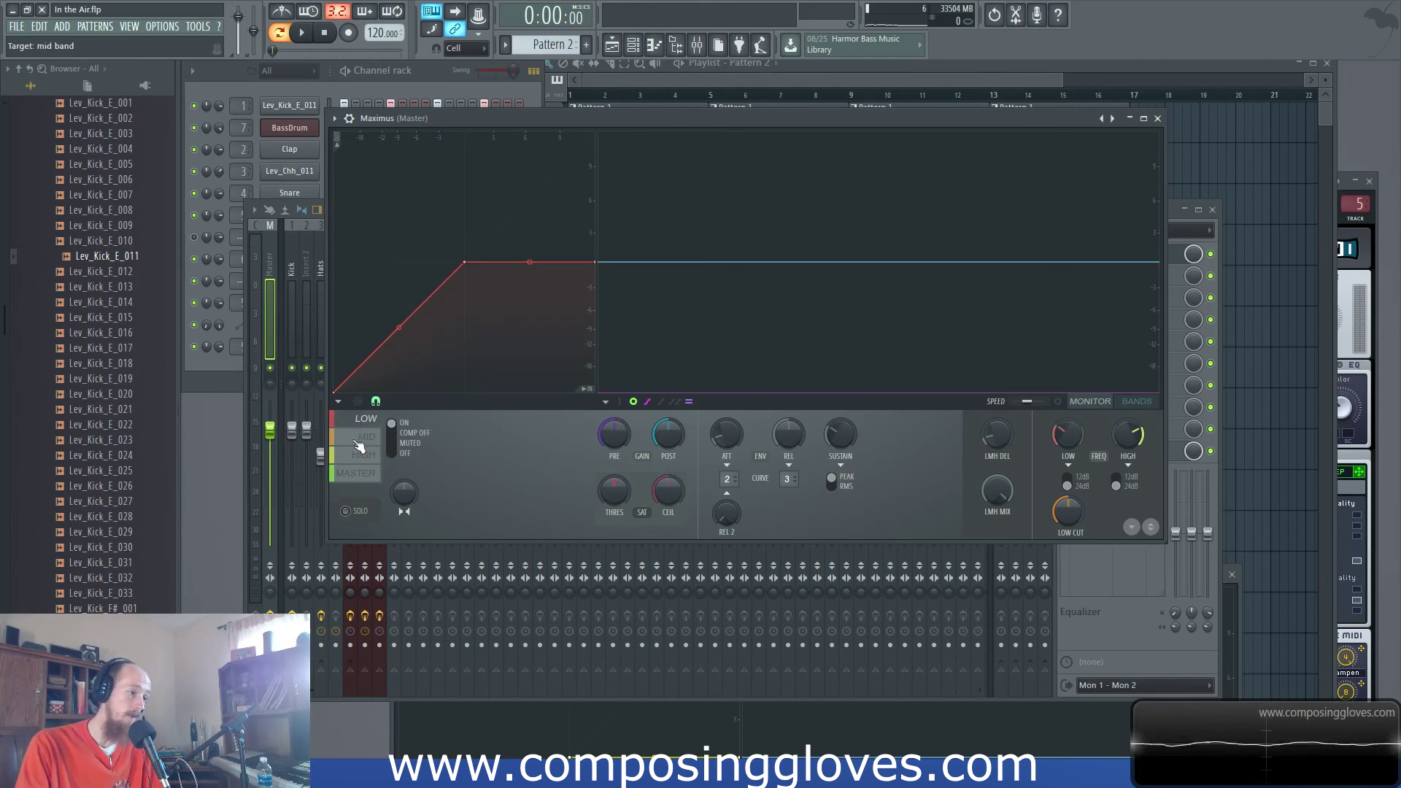
# Step: Examine the low band's processing modes and compare the envelope curves of the low, mid and master targets
pyautogui.click(365, 420)
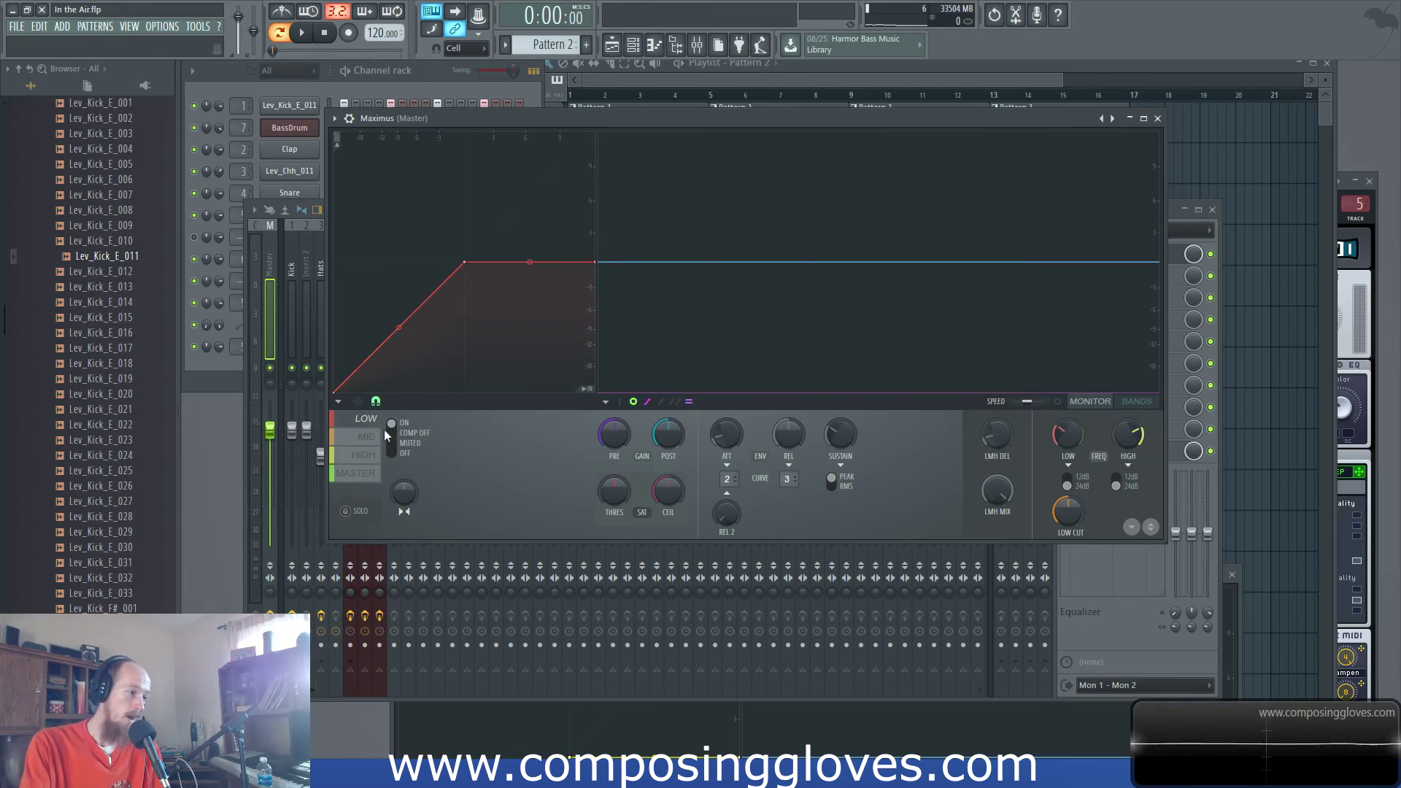
pyautogui.click(399, 424)
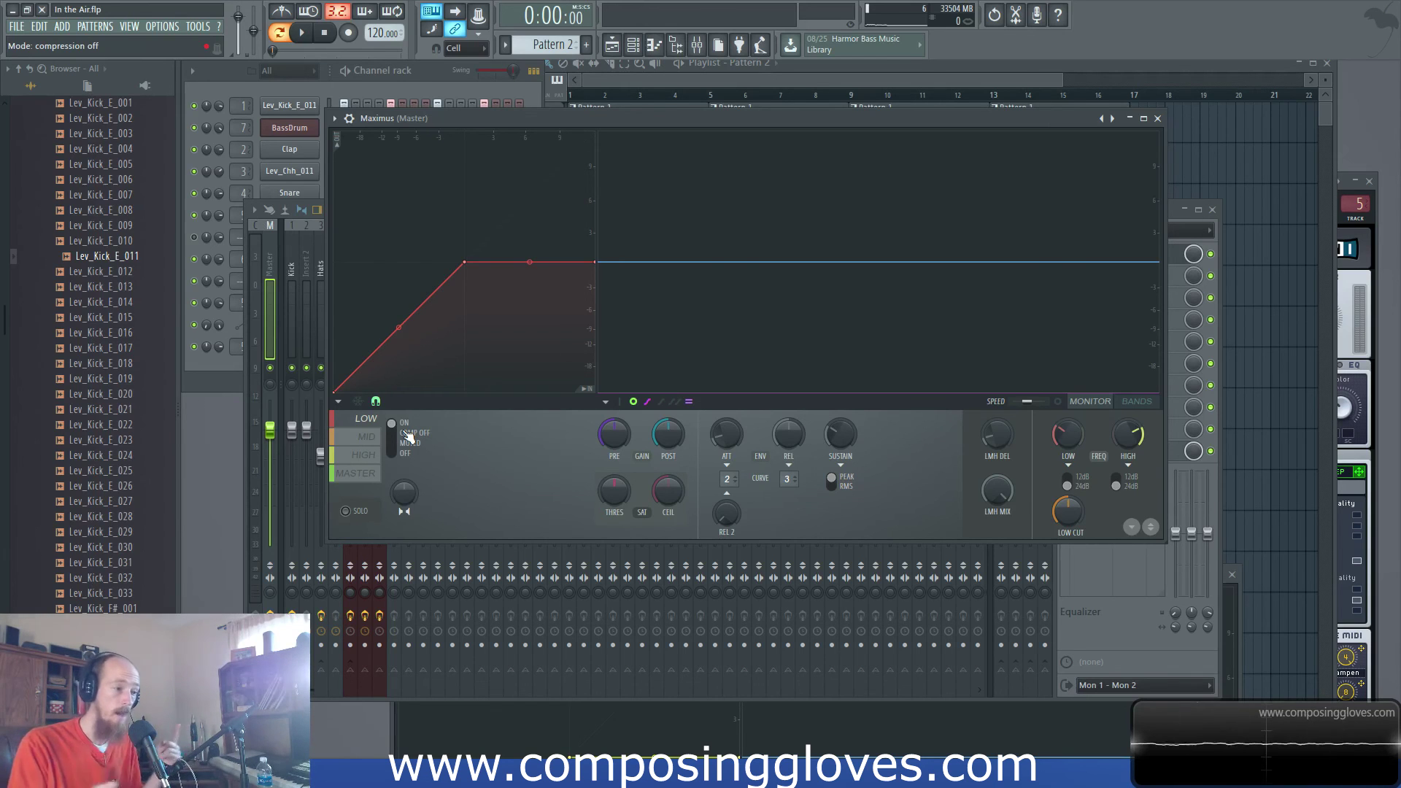
pyautogui.click(373, 478)
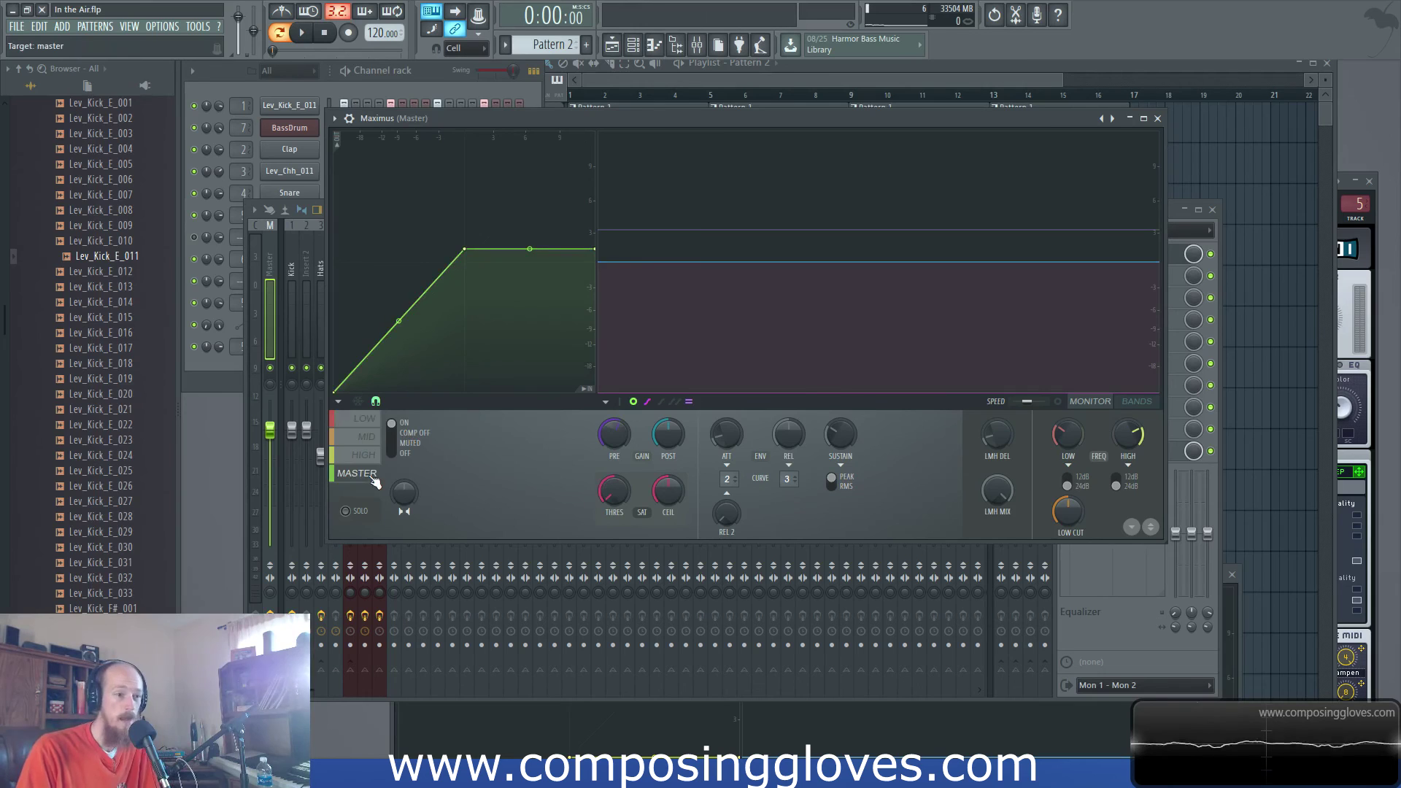
pyautogui.click(368, 437)
pyautogui.click(367, 421)
pyautogui.click(375, 478)
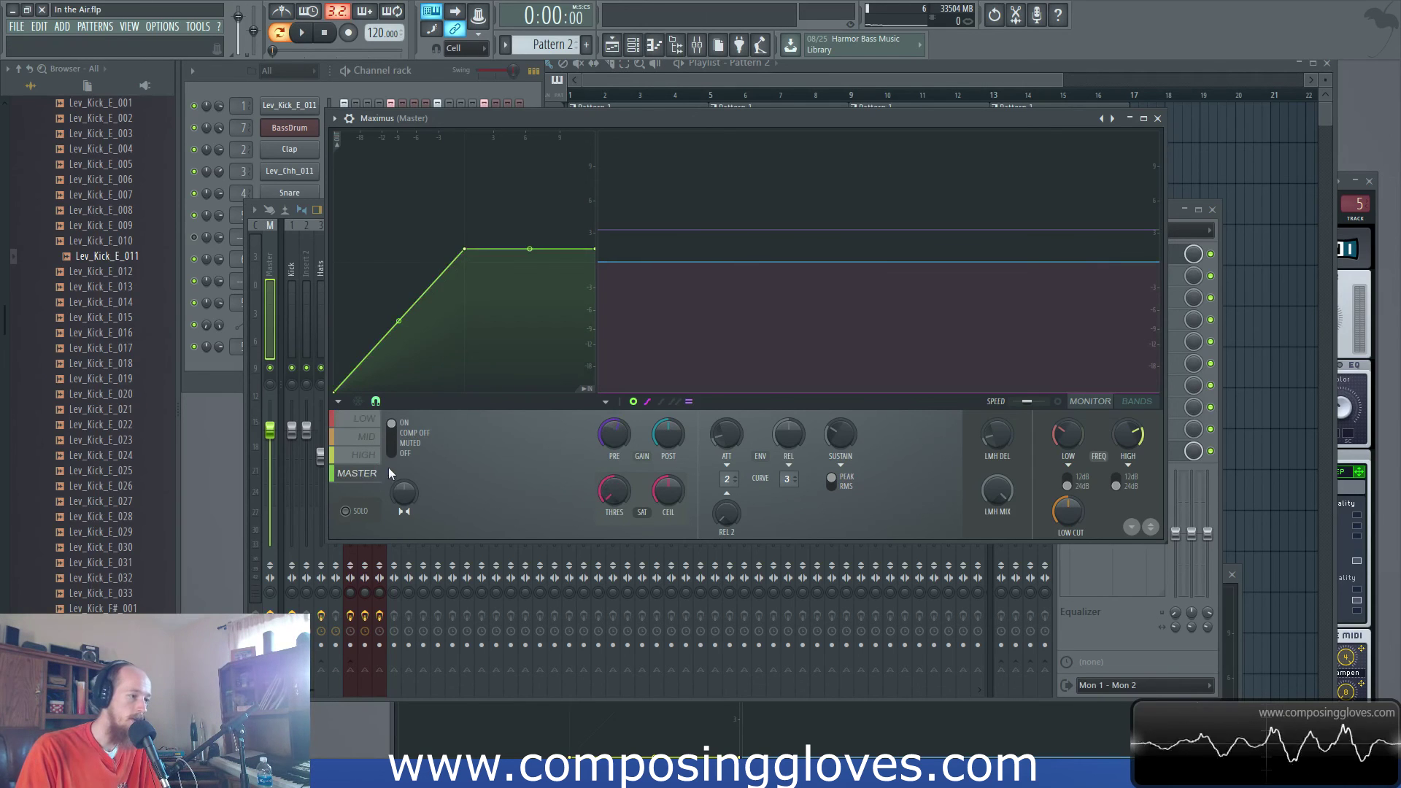
# Step: Switch the master target's mode to Off and back to On, and return to the low band
pyautogui.click(393, 452)
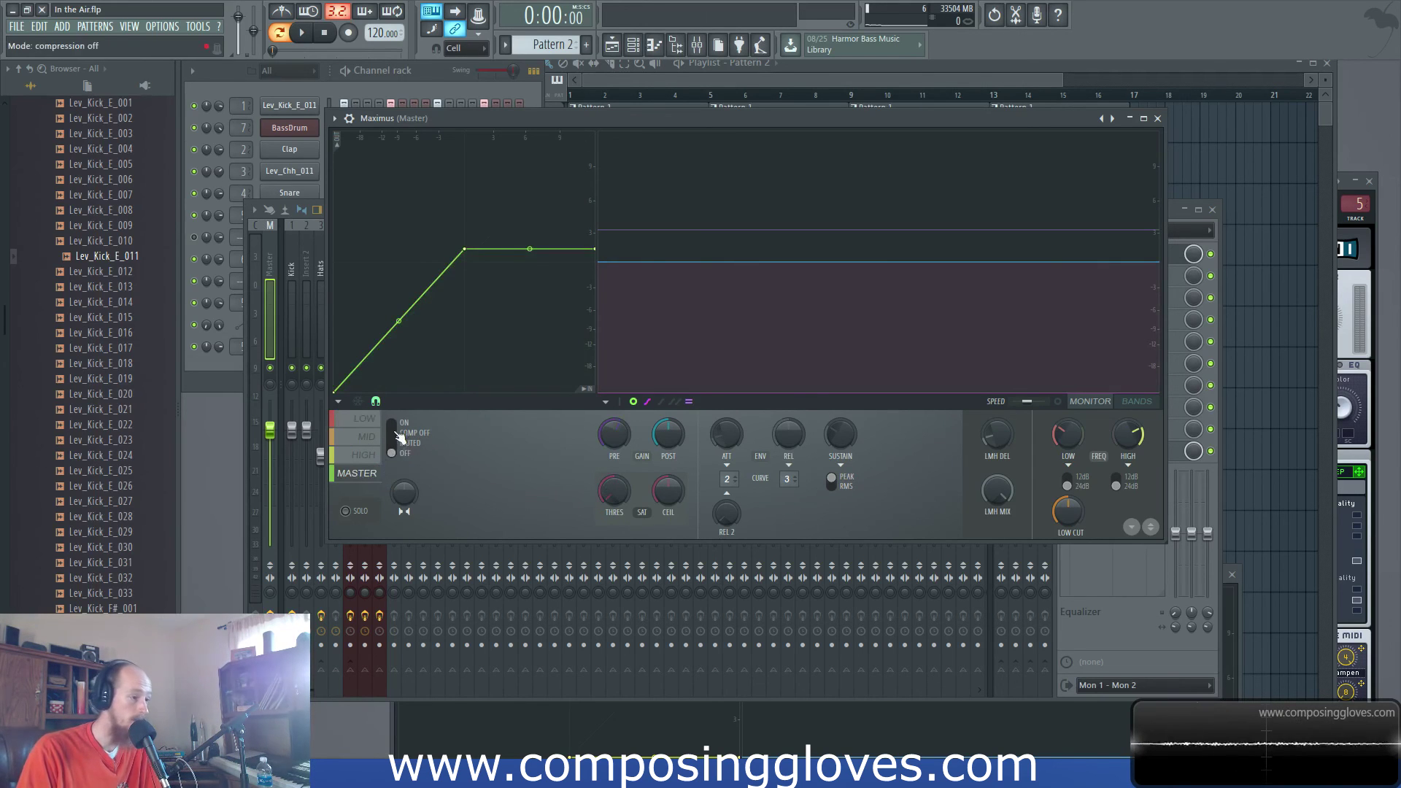
pyautogui.click(392, 423)
pyautogui.click(369, 436)
pyautogui.click(364, 418)
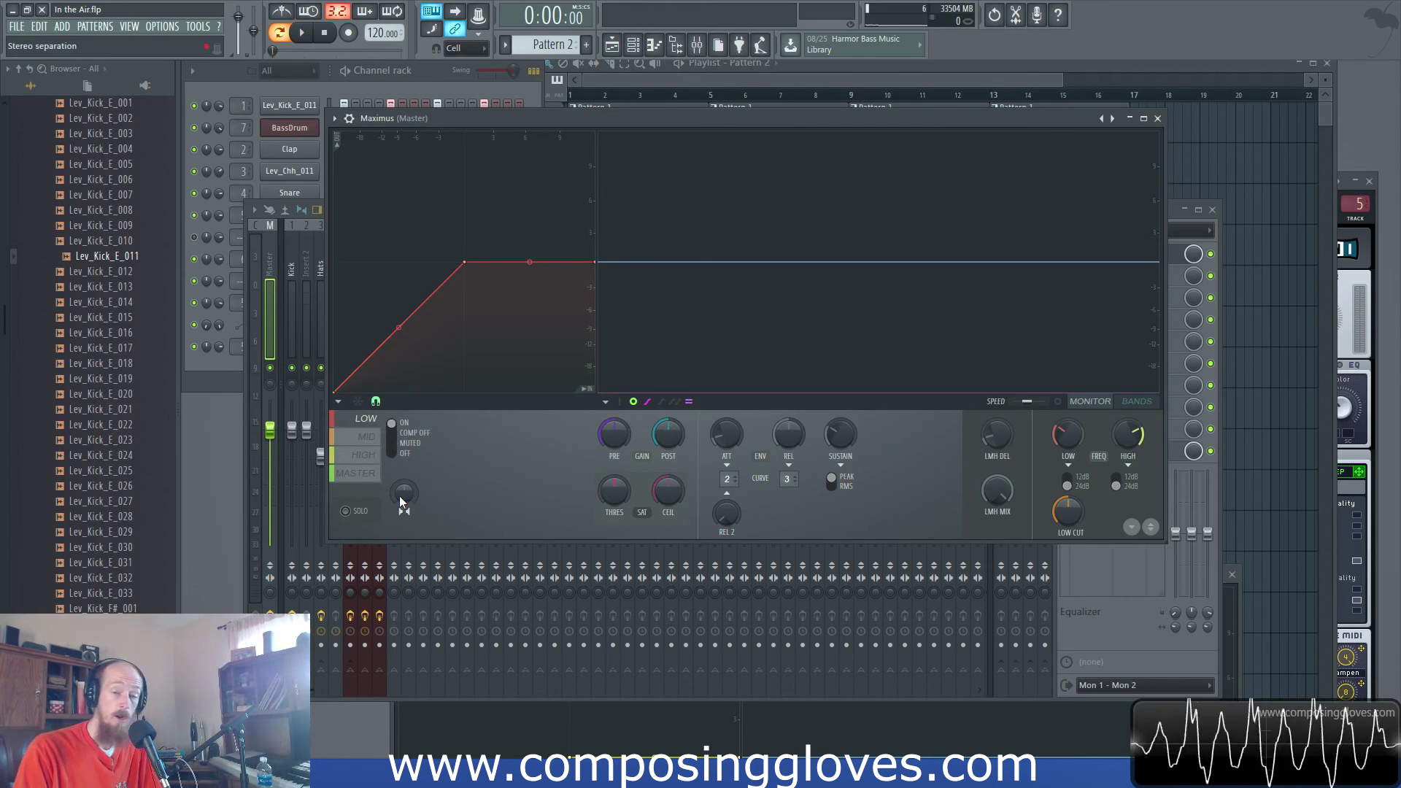
# Step: Solo the low band, play the pattern while switching among the mid, high and low bands, and stop playback and unsolo
pyautogui.click(357, 514)
pyautogui.press('space')
pyautogui.click(368, 437)
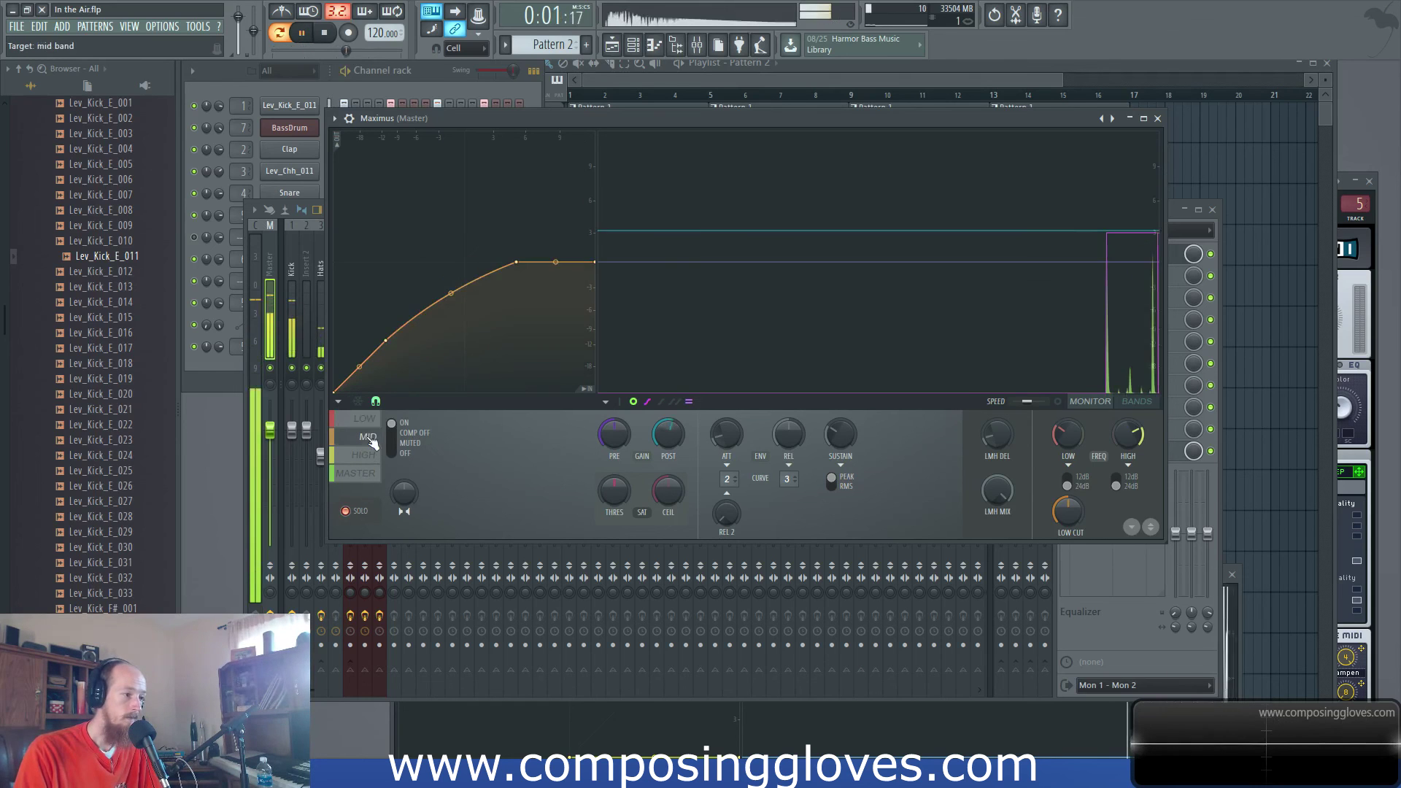
pyautogui.click(366, 459)
pyautogui.click(369, 420)
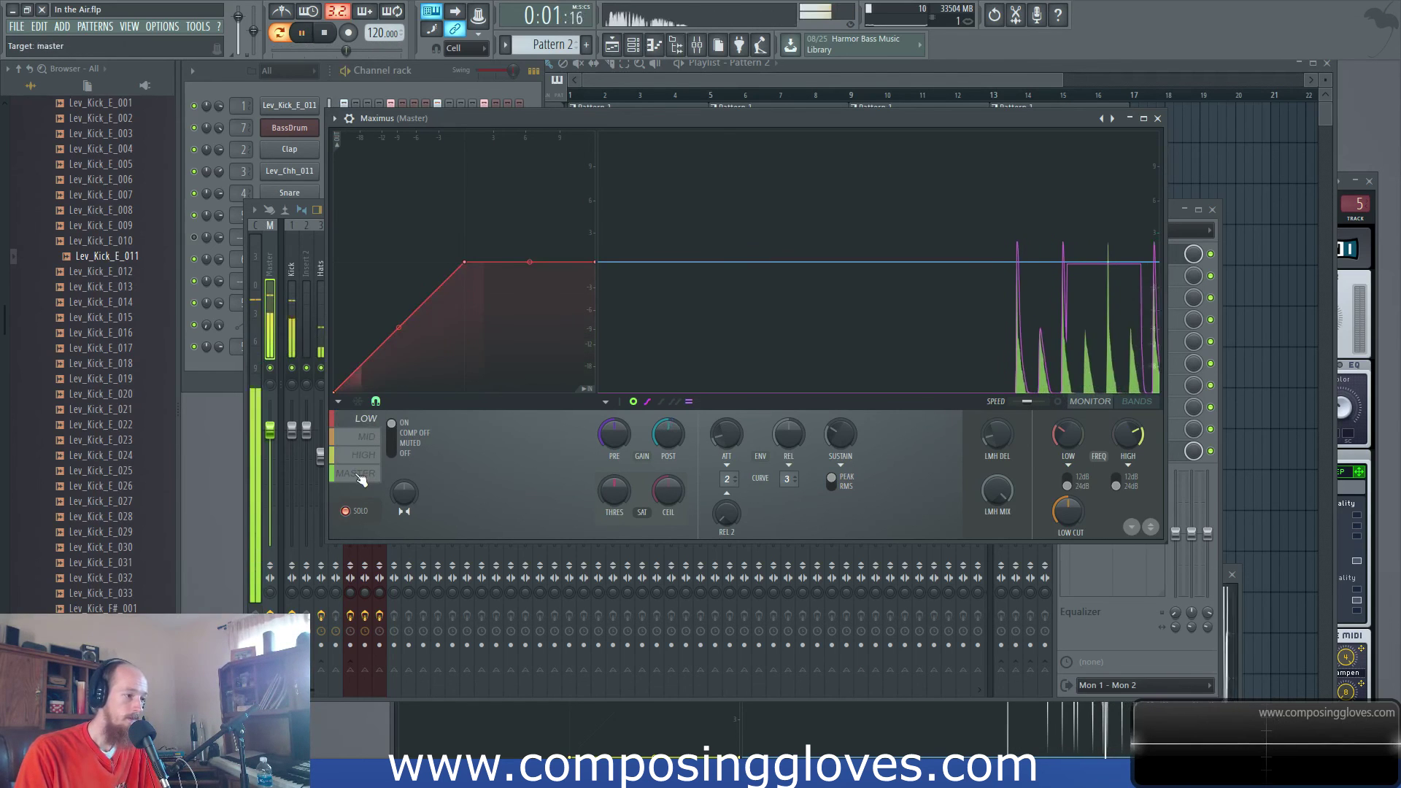
pyautogui.press('space')
pyautogui.click(357, 511)
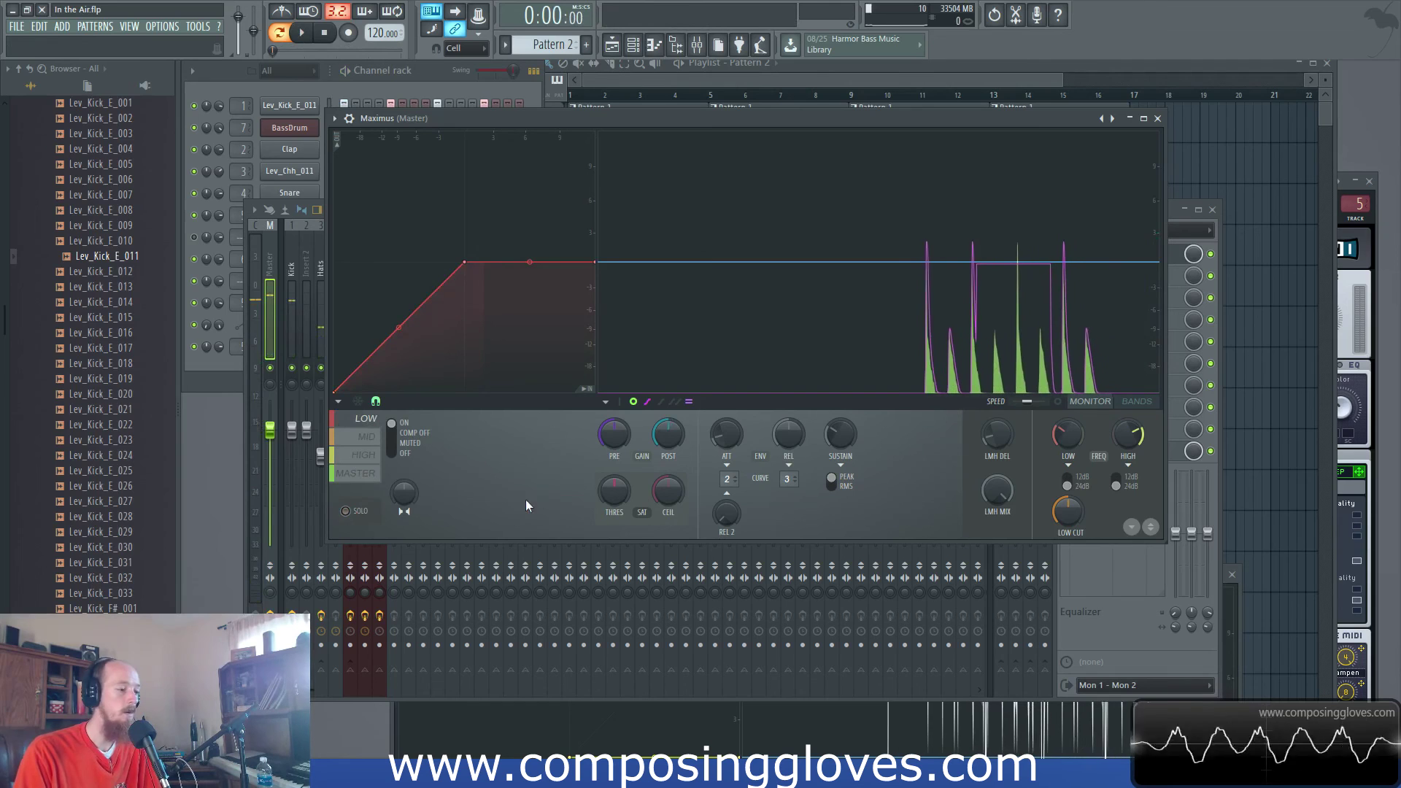
# Step: Try the low band's stereo separation at 100% merged and 100% separated, and reset it to its default
pyautogui.moveTo(402, 493); pyautogui.dragTo(403, 533)
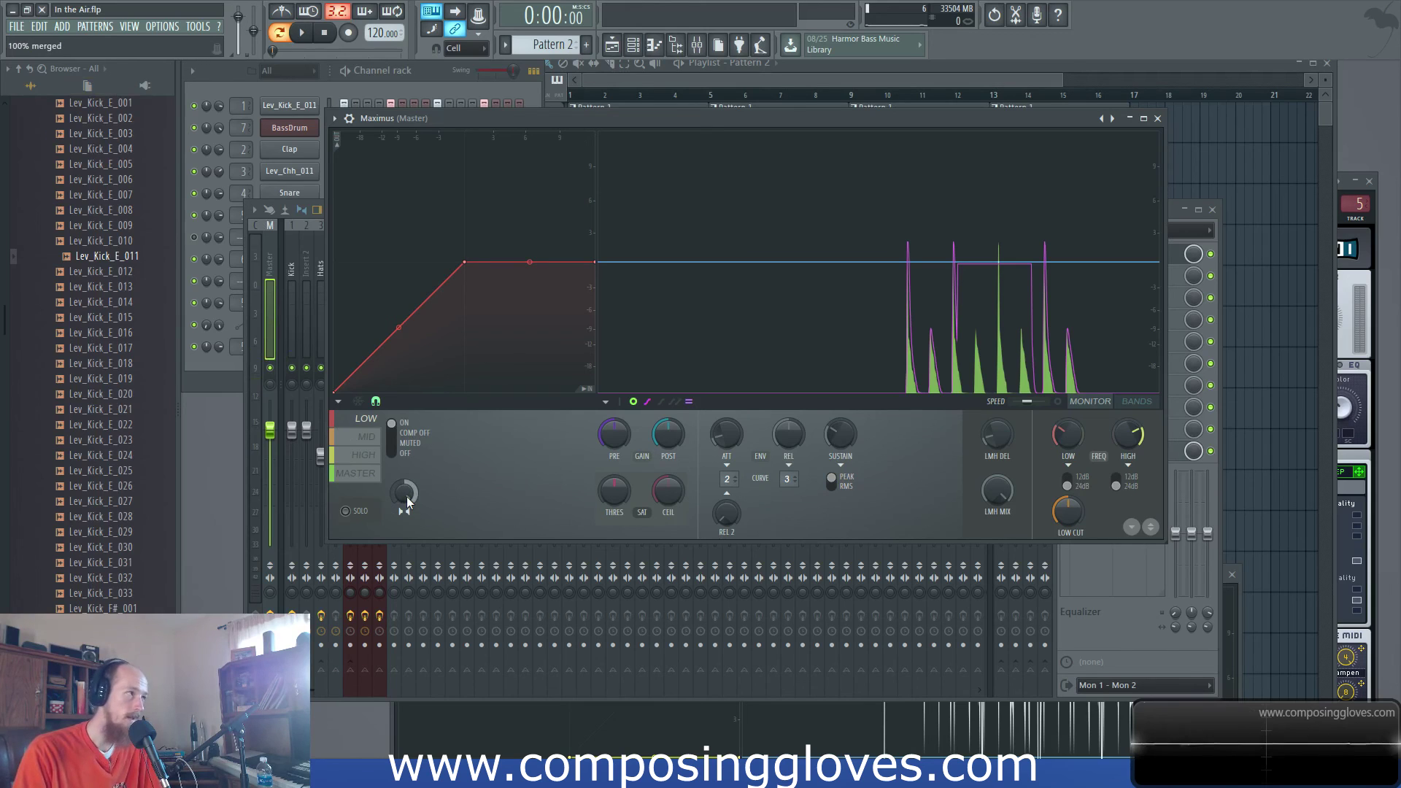
pyautogui.moveTo(405, 502); pyautogui.dragTo(405, 438)
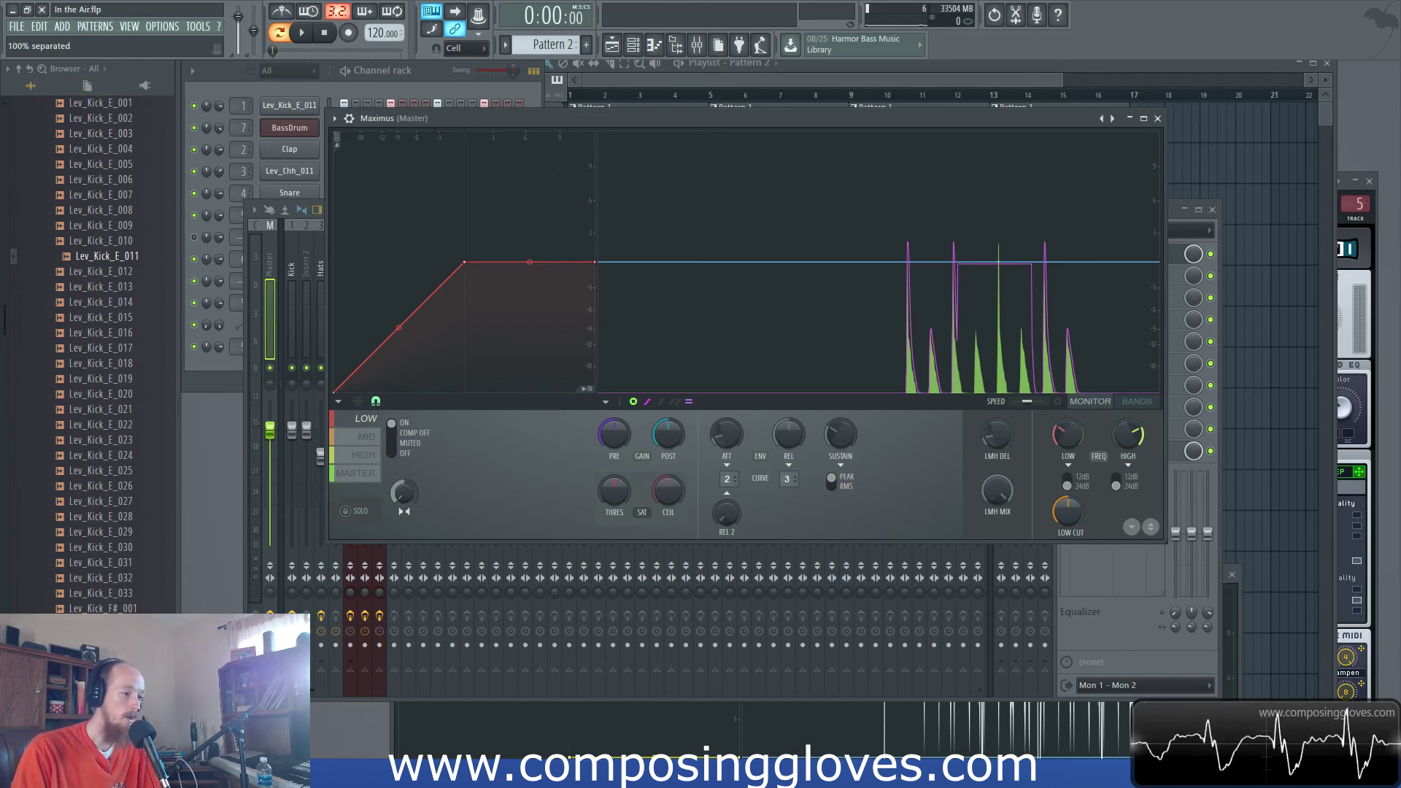
pyautogui.keyDown('alt'); pyautogui.click(405, 496); pyautogui.keyUp('alt')
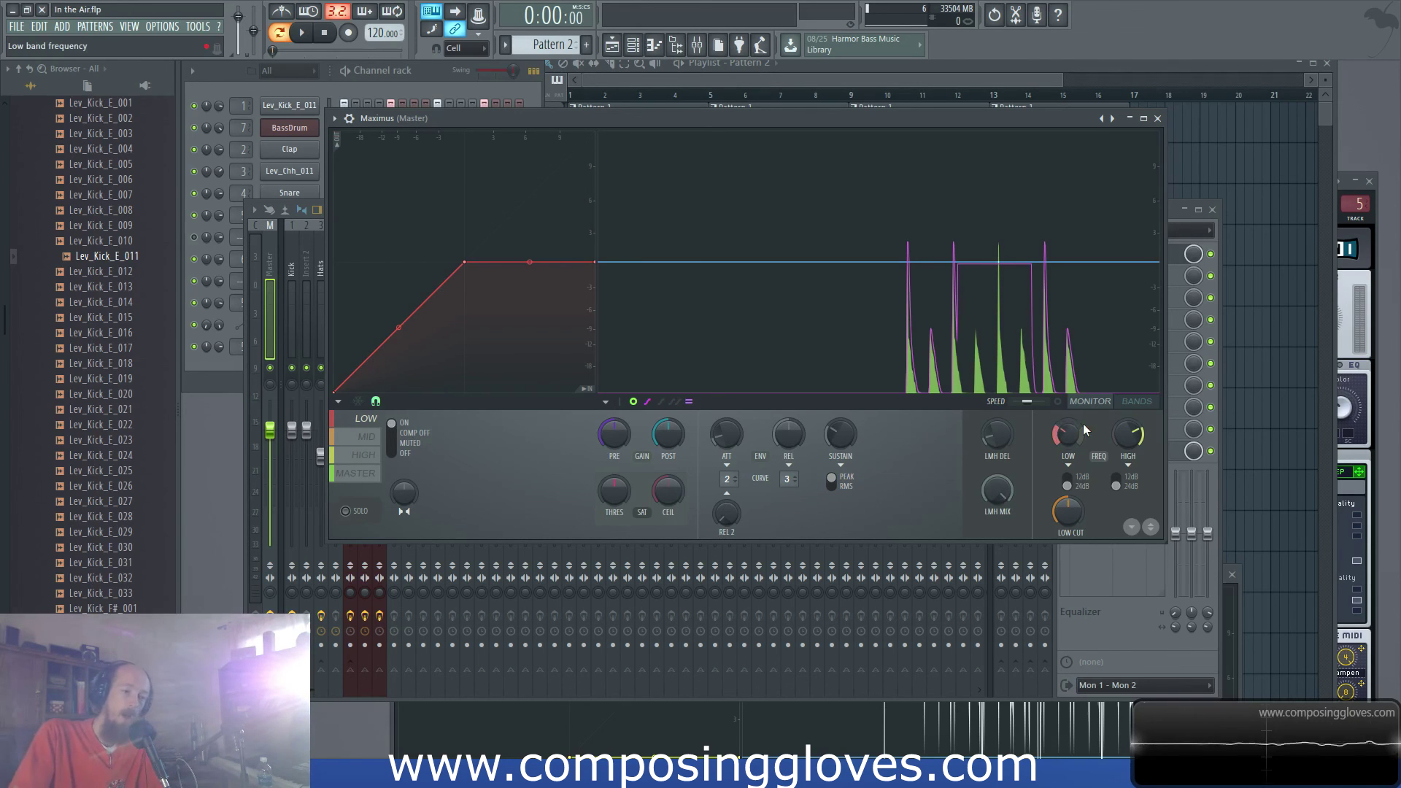
# Step: Switch the Maximus display to the frequency bands, target the high and mid bands from the graph, and lower the high band frequency
pyautogui.click(1136, 401)
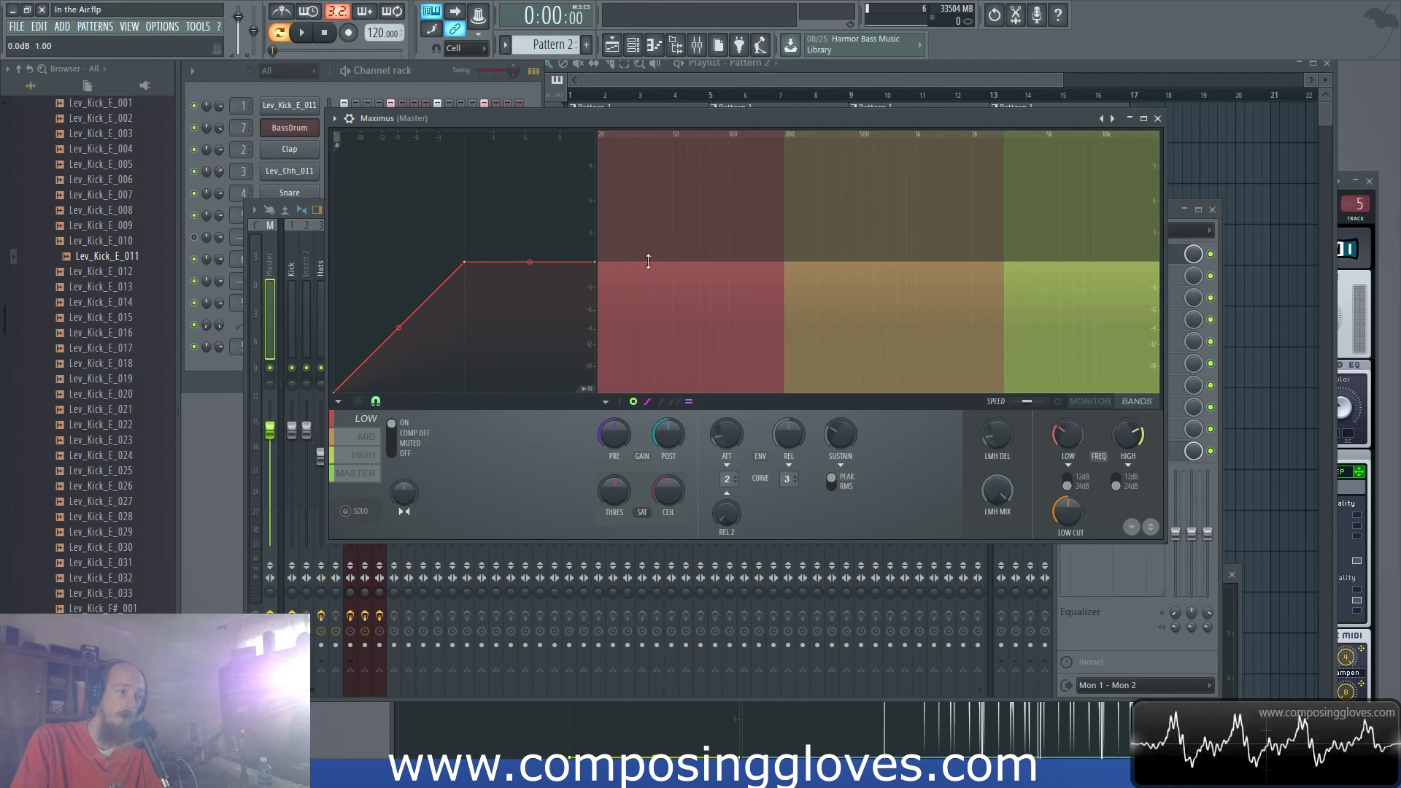
pyautogui.moveTo(1107, 261)
pyautogui.mouseDown()
pyautogui.moveTo(1107, 212)
pyautogui.moveTo(1107, 297)
pyautogui.moveTo(1107, 262)
pyautogui.mouseUp()
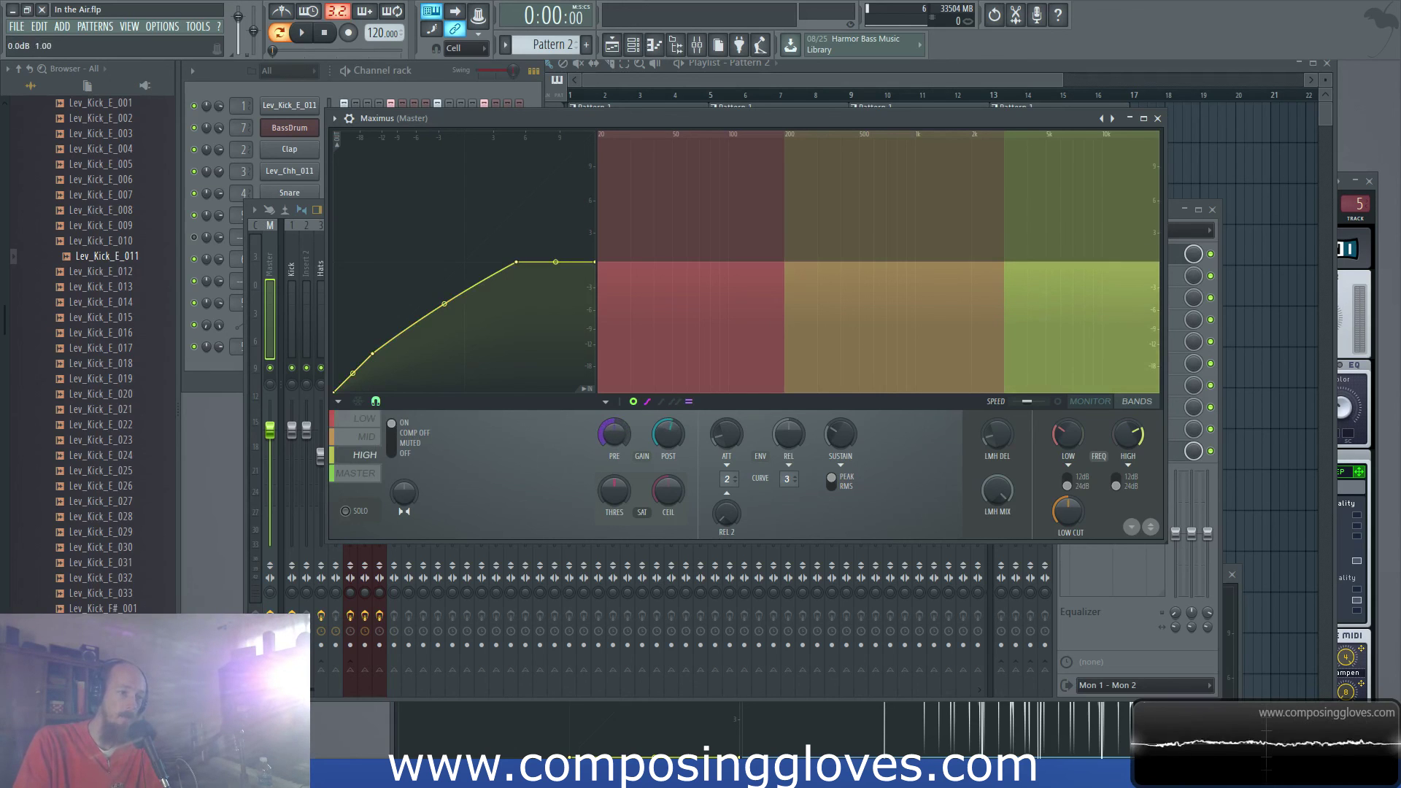
pyautogui.moveTo(903, 260)
pyautogui.mouseDown()
pyautogui.moveTo(904, 131)
pyautogui.moveTo(903, 290)
pyautogui.moveTo(903, 262)
pyautogui.mouseUp()
pyautogui.moveTo(826, 313)
pyautogui.mouseDown()
pyautogui.moveTo(825, 335)
pyautogui.moveTo(825, 315)
pyautogui.mouseUp()
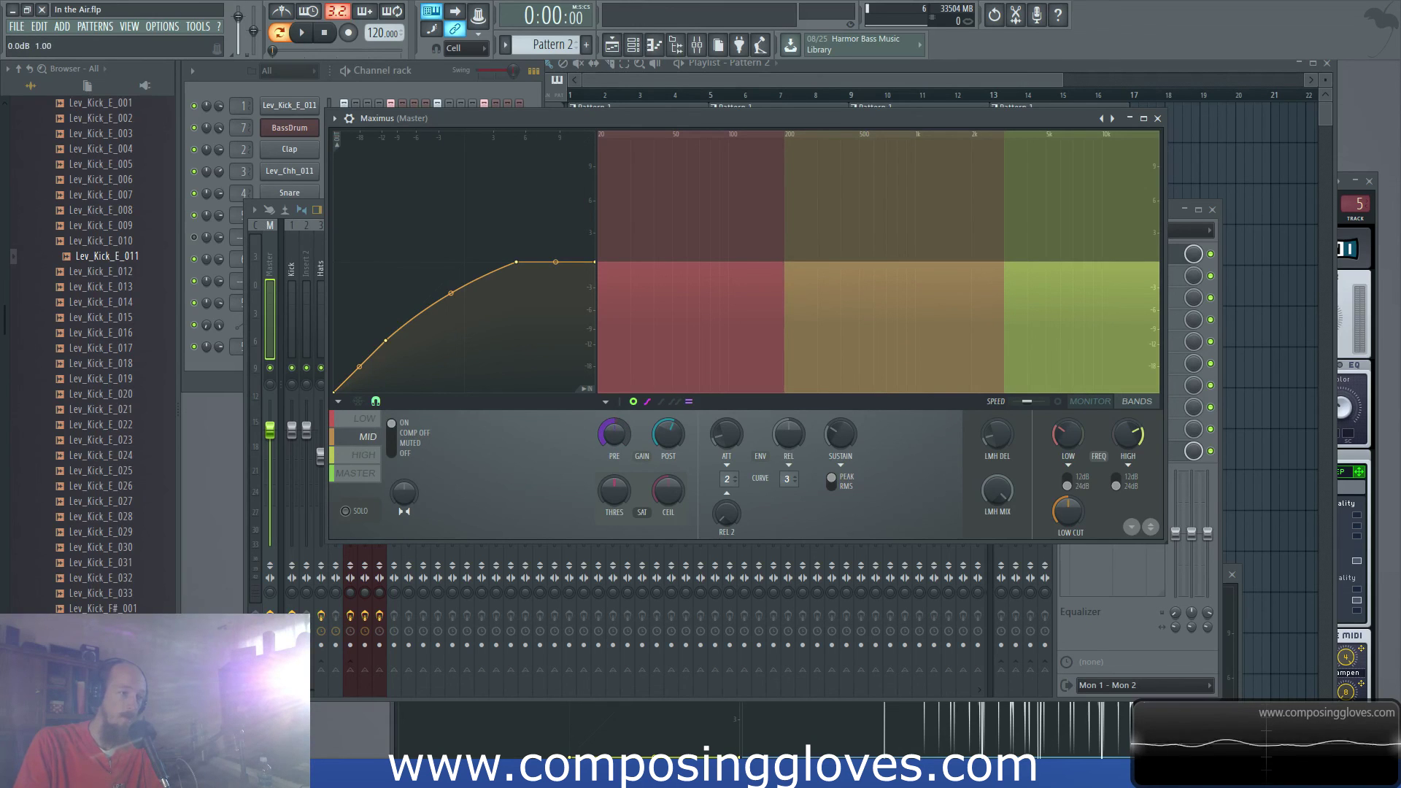
pyautogui.moveTo(1128, 434)
pyautogui.mouseDown()
pyautogui.moveTo(1128, 467)
pyautogui.moveTo(1128, 438)
pyautogui.mouseUp()
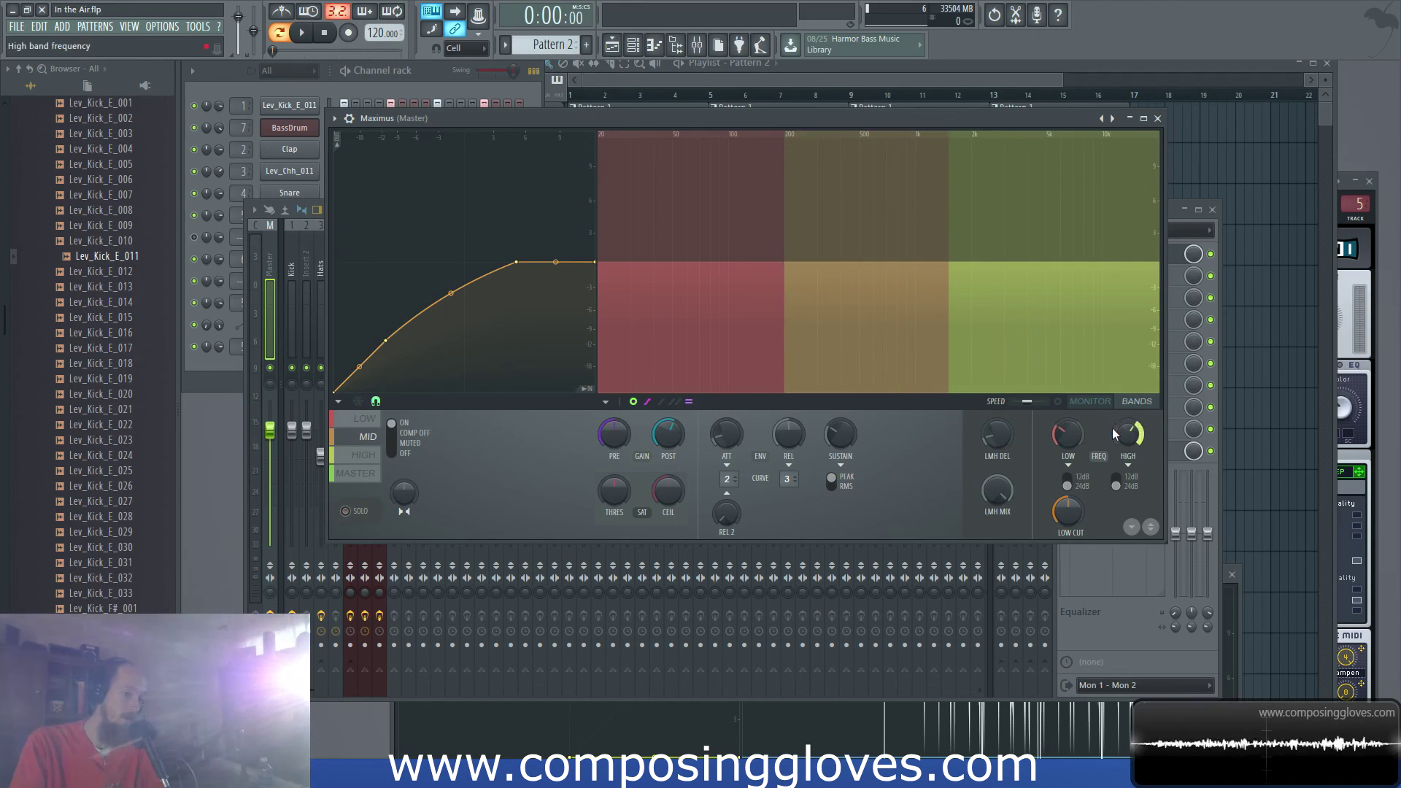
# Step: Enable the output spectrogram, play the pattern briefly to examine it, and raise the high band frequency
pyautogui.click(1058, 403)
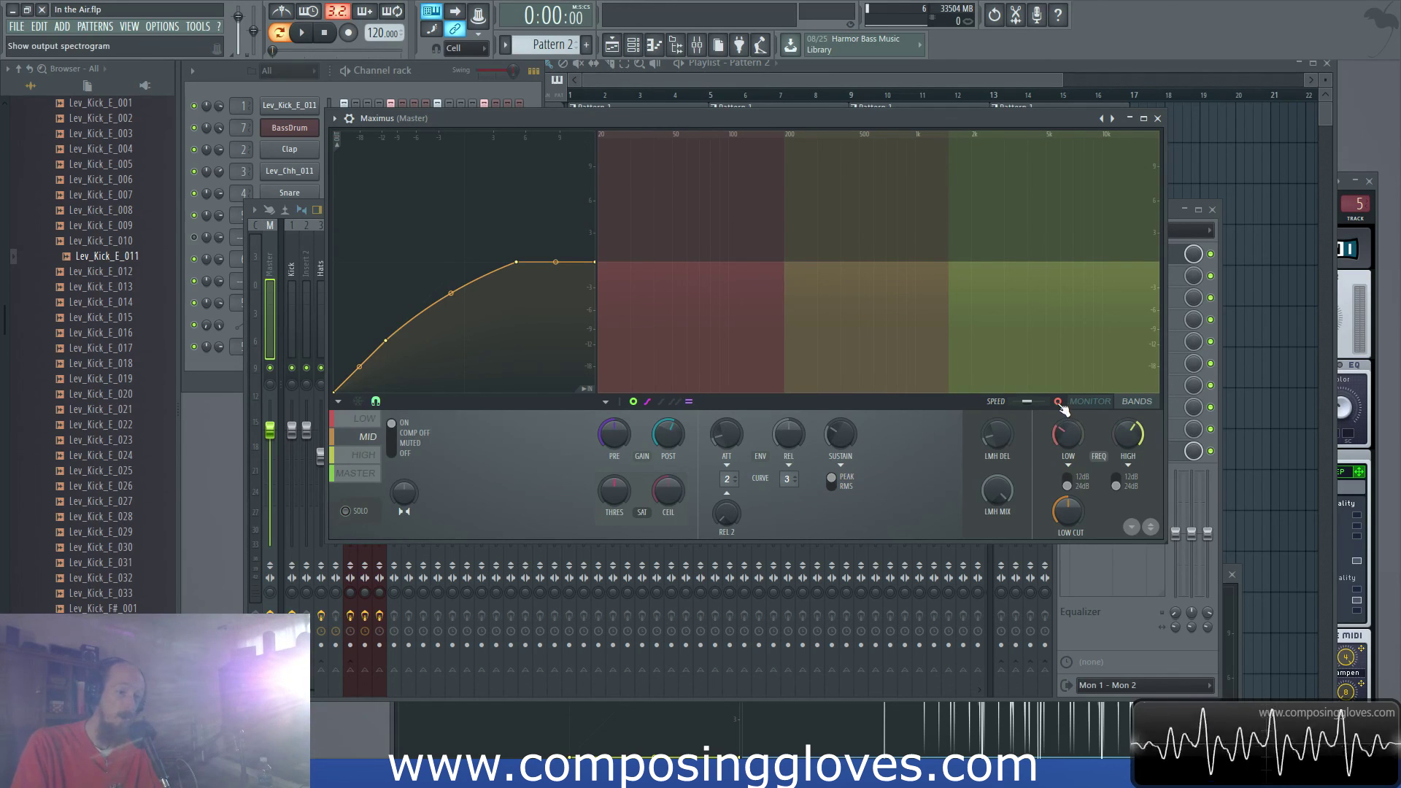
pyautogui.press('space')
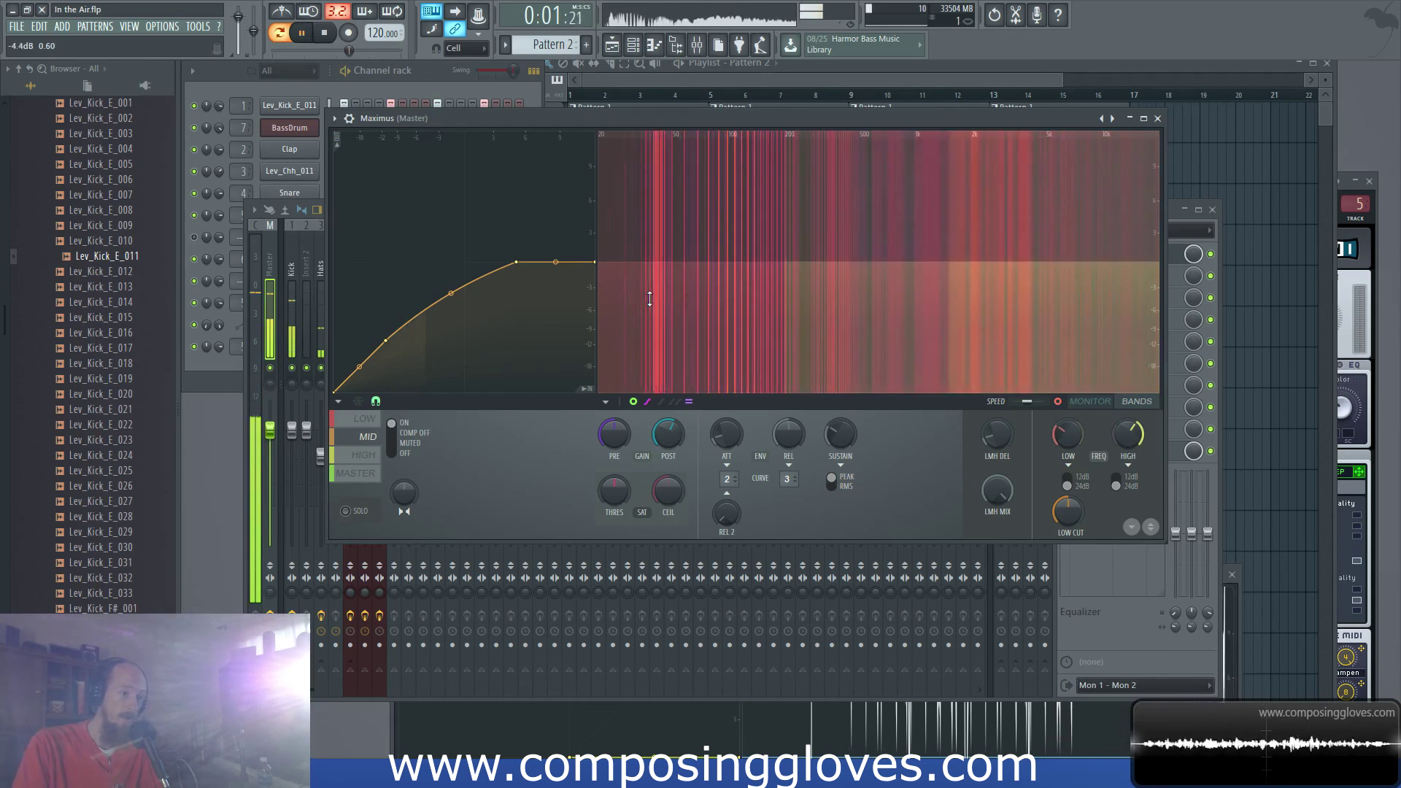
pyautogui.press('space')
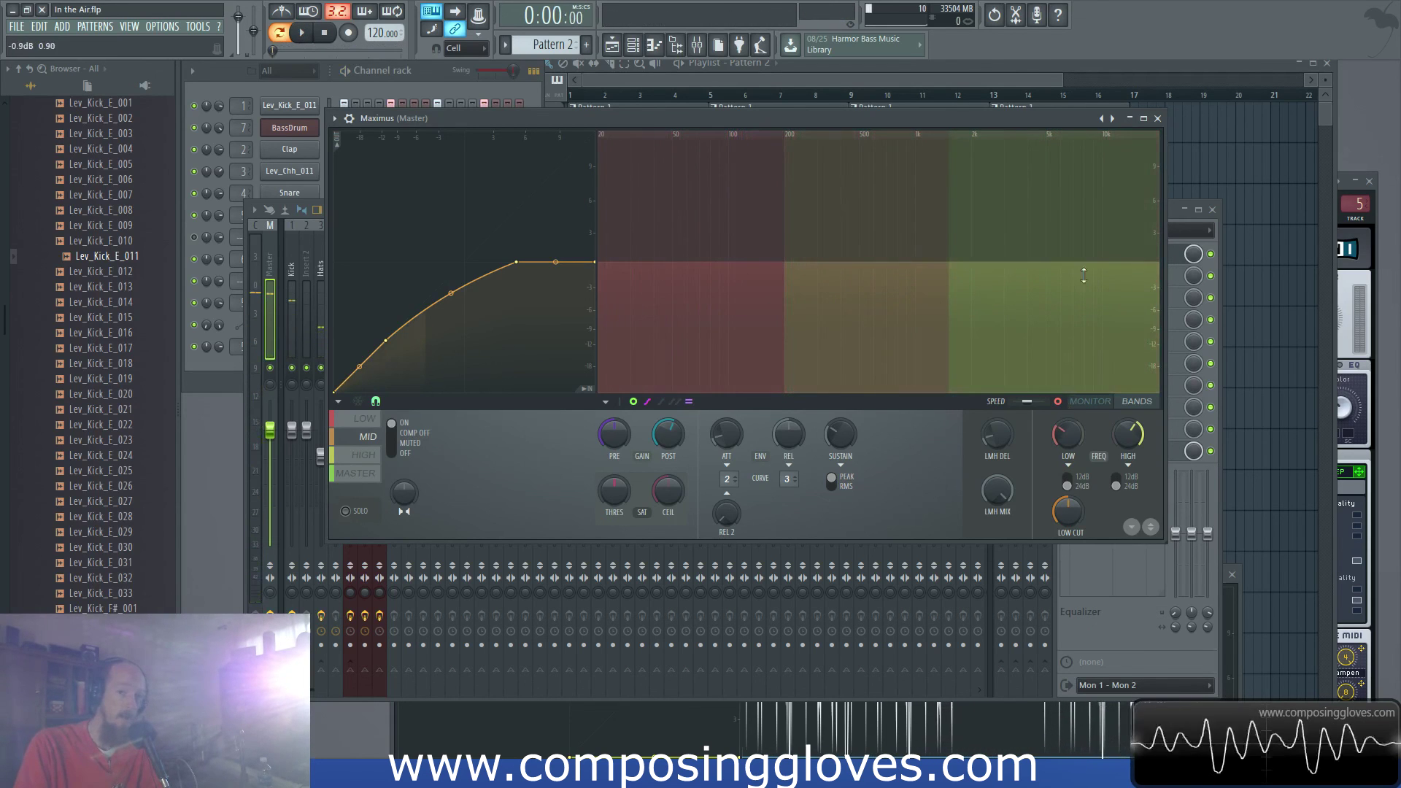
pyautogui.moveTo(1131, 436)
pyautogui.mouseDown()
pyautogui.moveTo(1131, 456)
pyautogui.moveTo(1132, 428)
pyautogui.mouseUp()
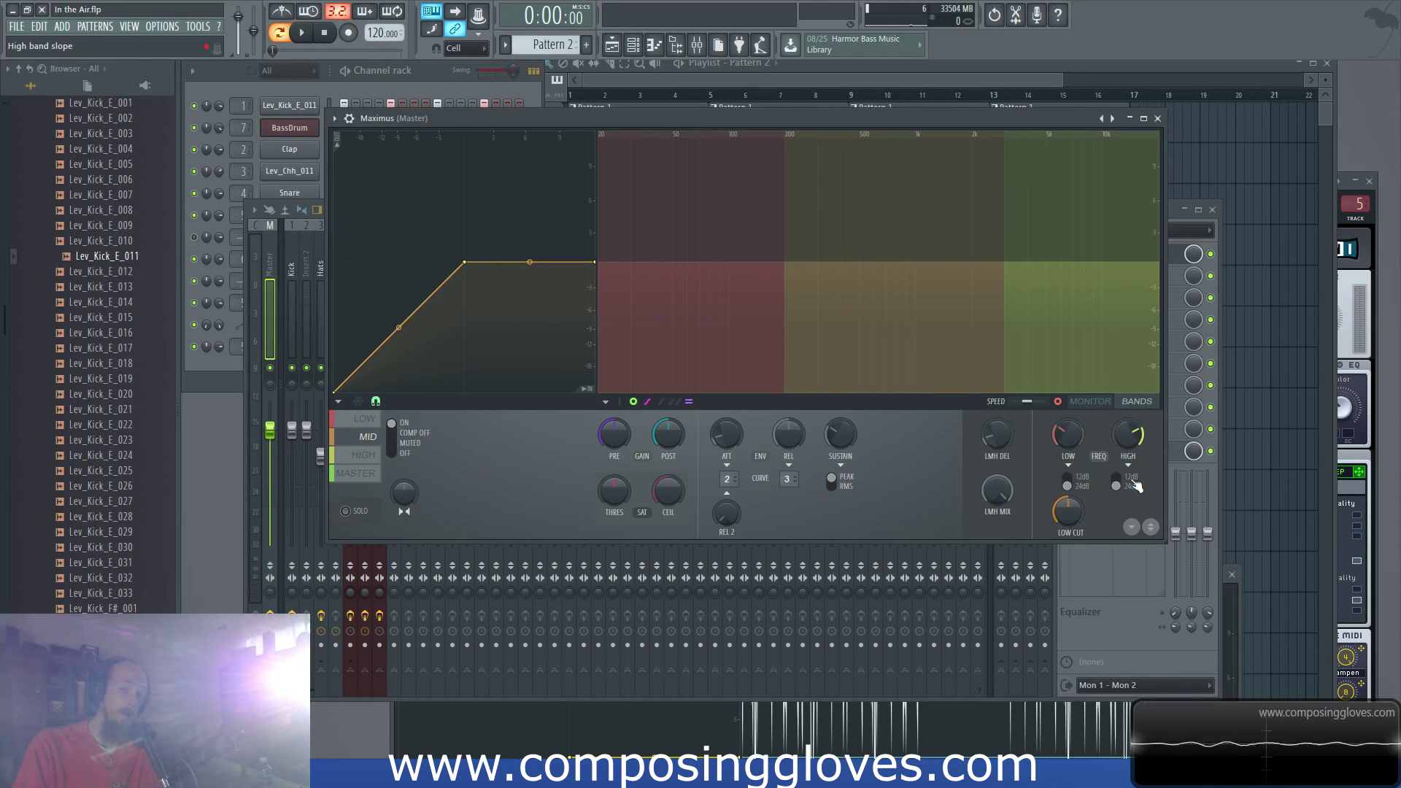
# Step: Examine the Maximus plugin options, including the About information and the Linear-phase filters option
pyautogui.click(606, 401)
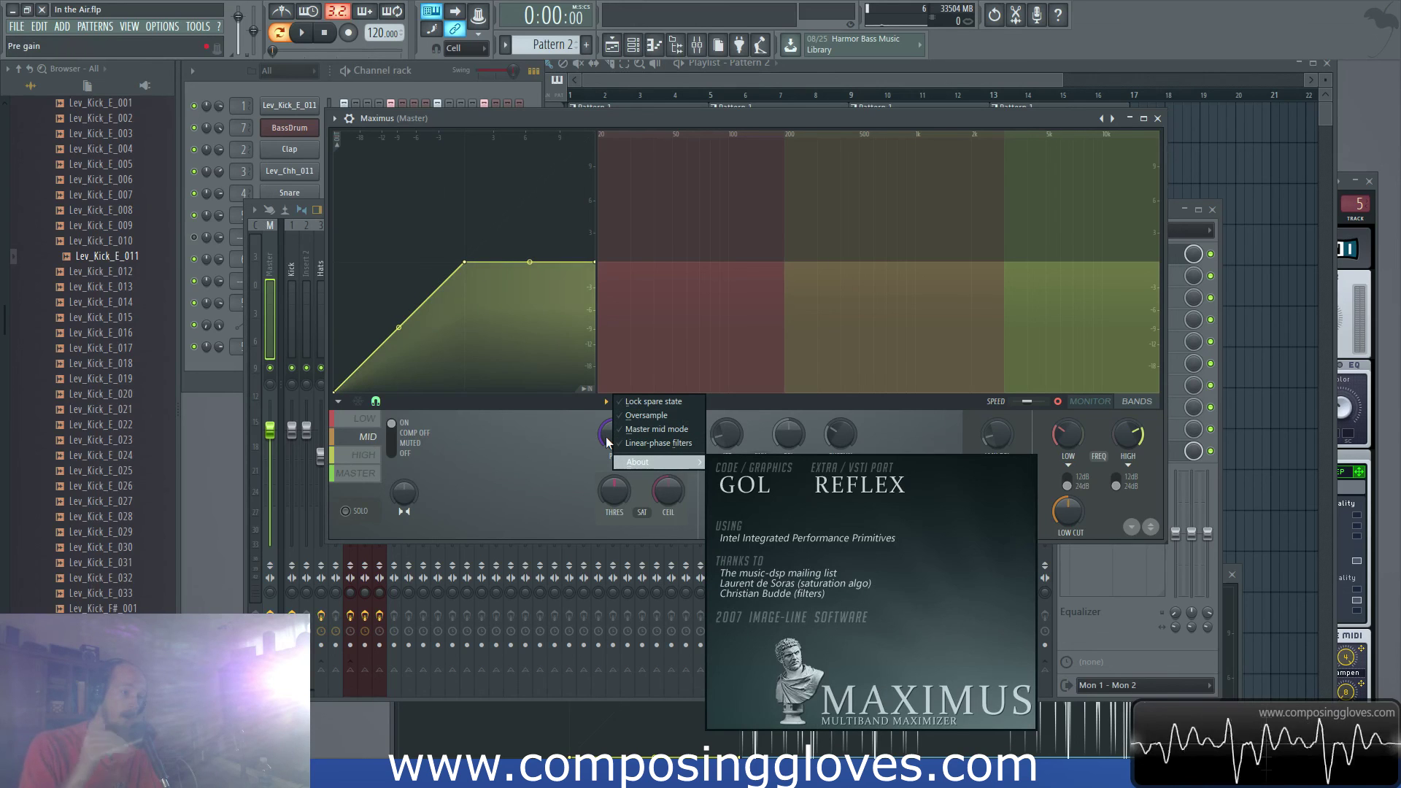
pyautogui.click(524, 454)
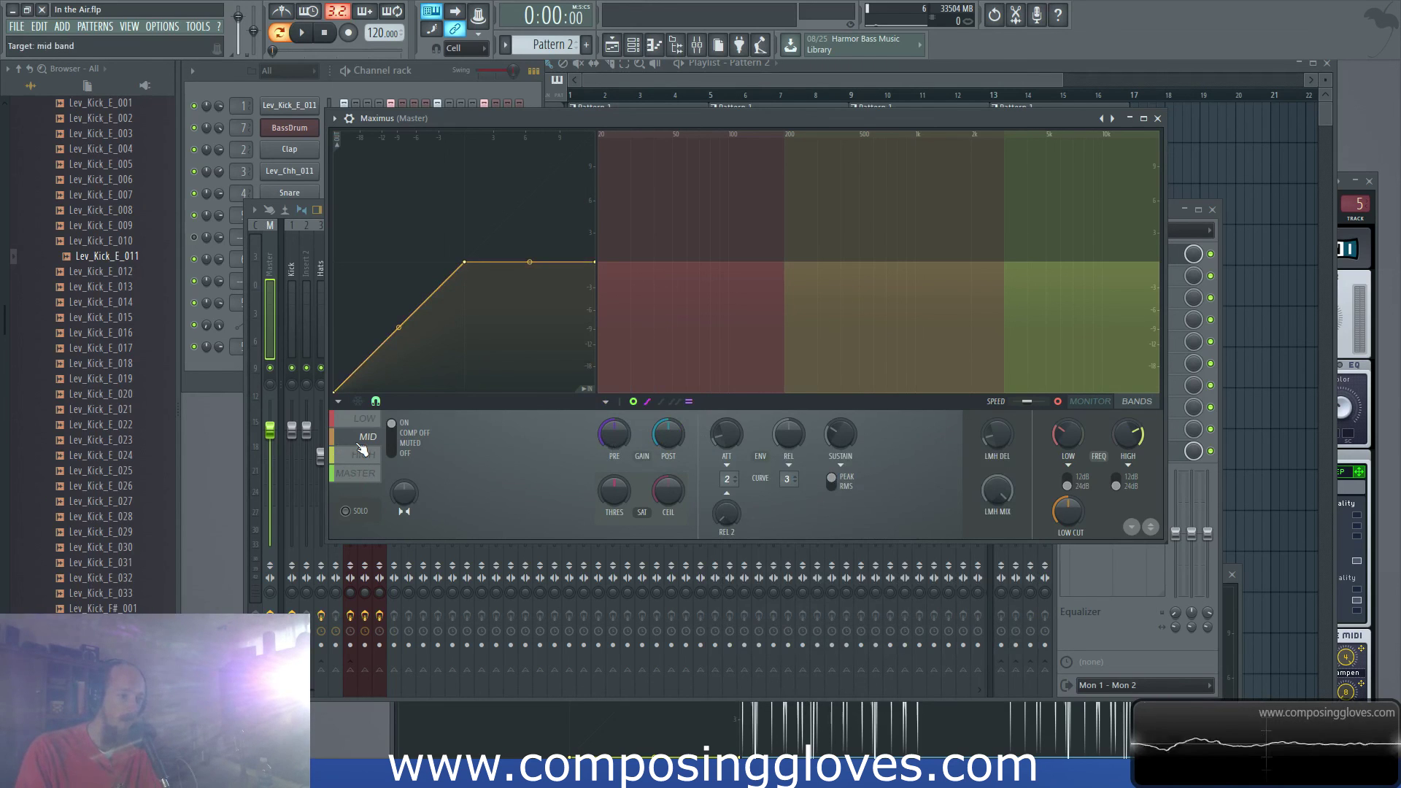
pyautogui.click(610, 408)
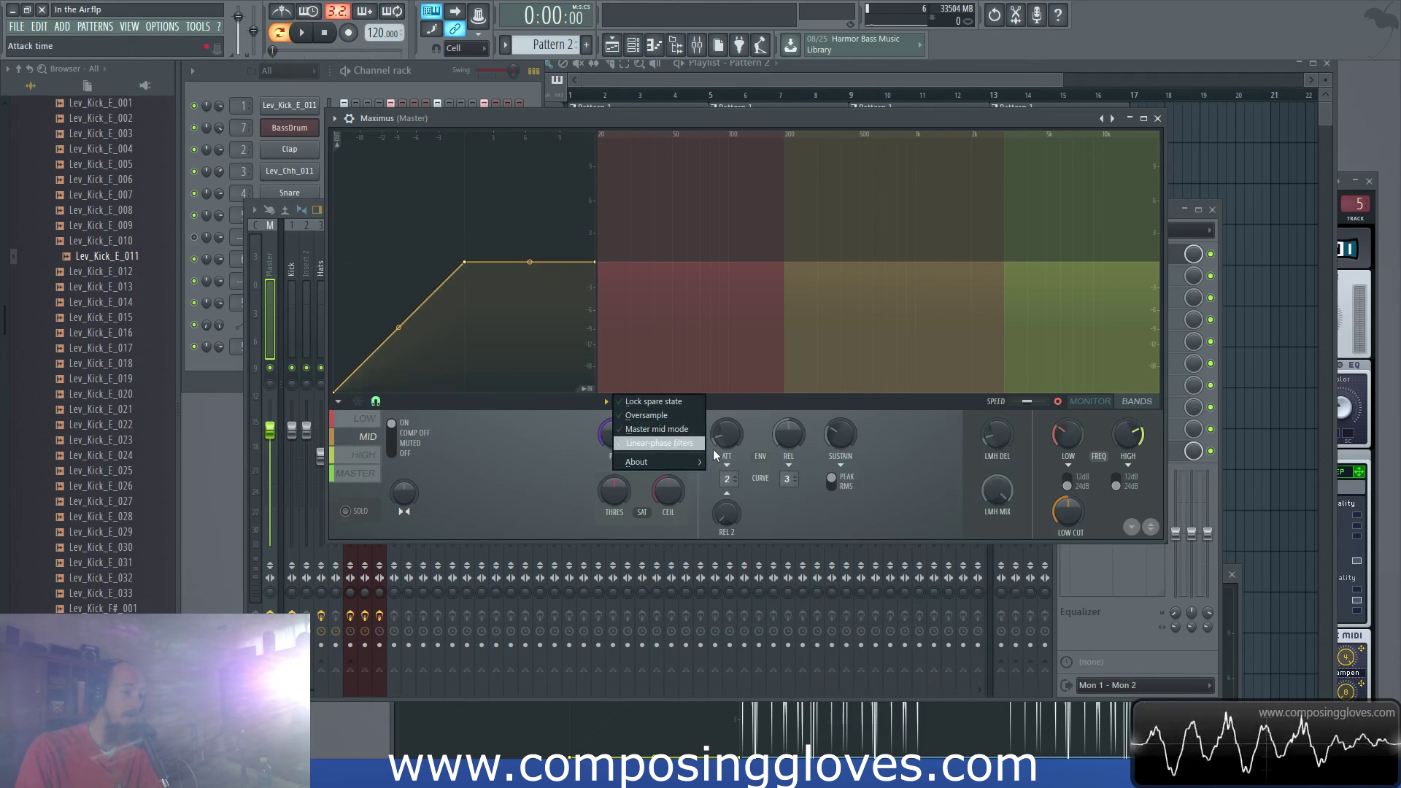
pyautogui.click(939, 445)
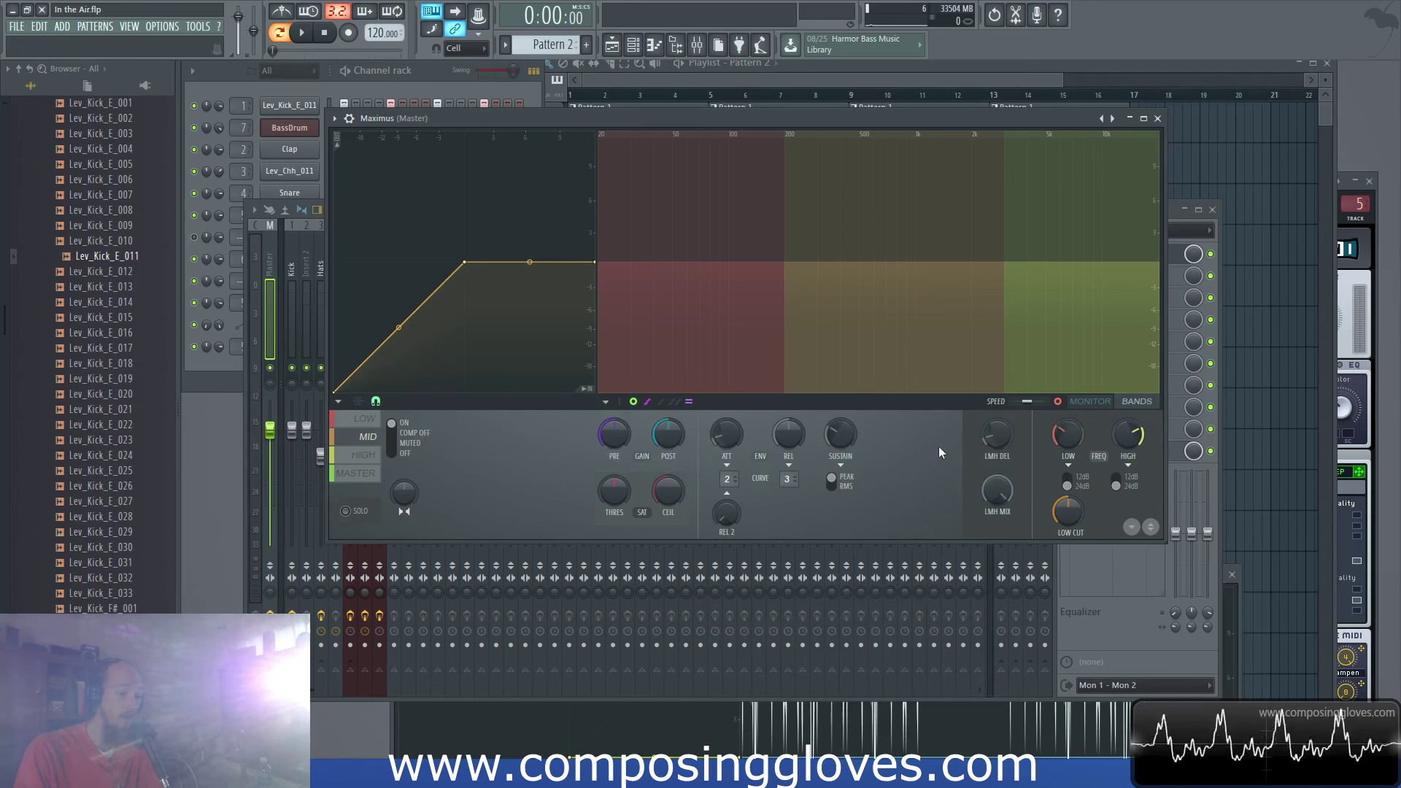
# Step: Turn the Linear-phase filters option on and off again, and close the plugin options
pyautogui.click(606, 403)
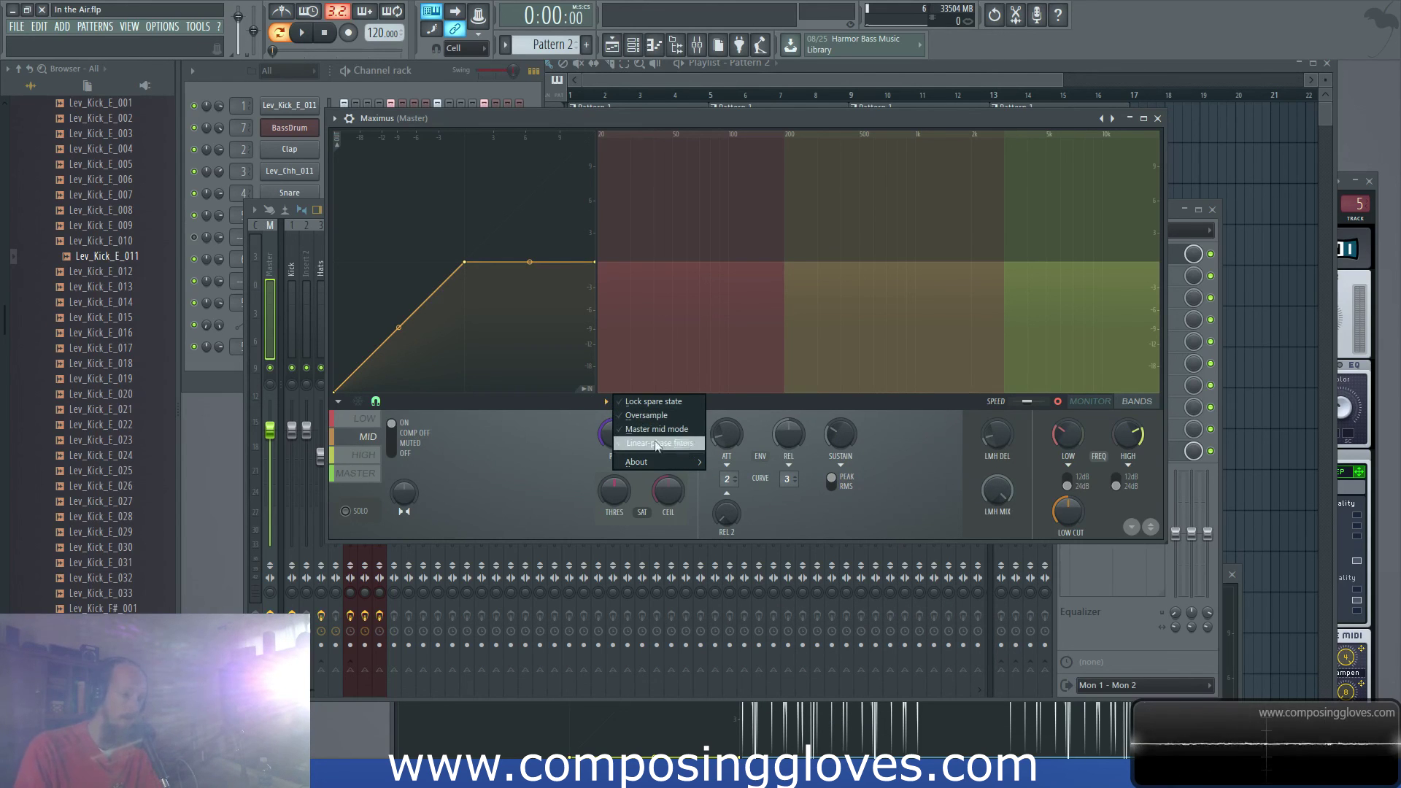
pyautogui.click(610, 400)
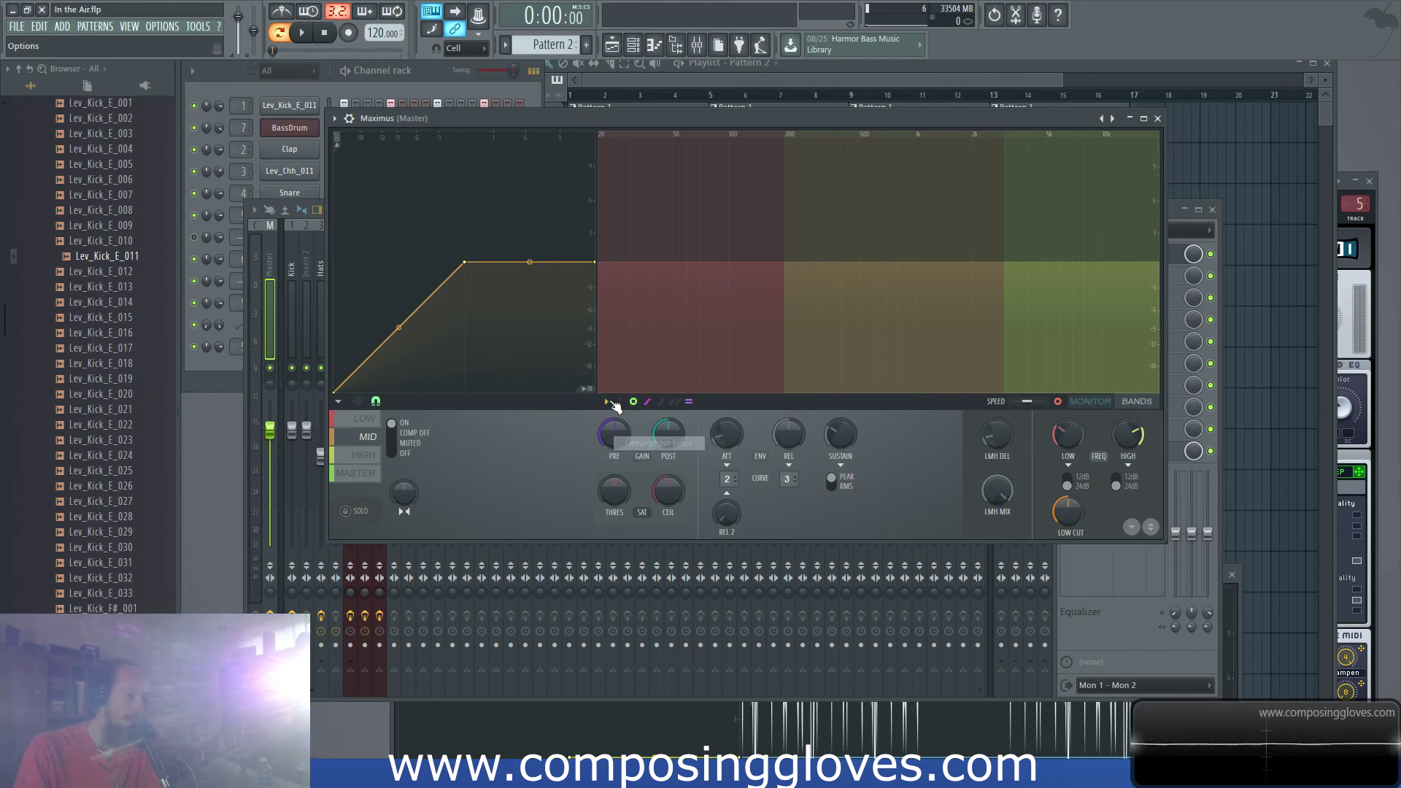
pyautogui.click(606, 402)
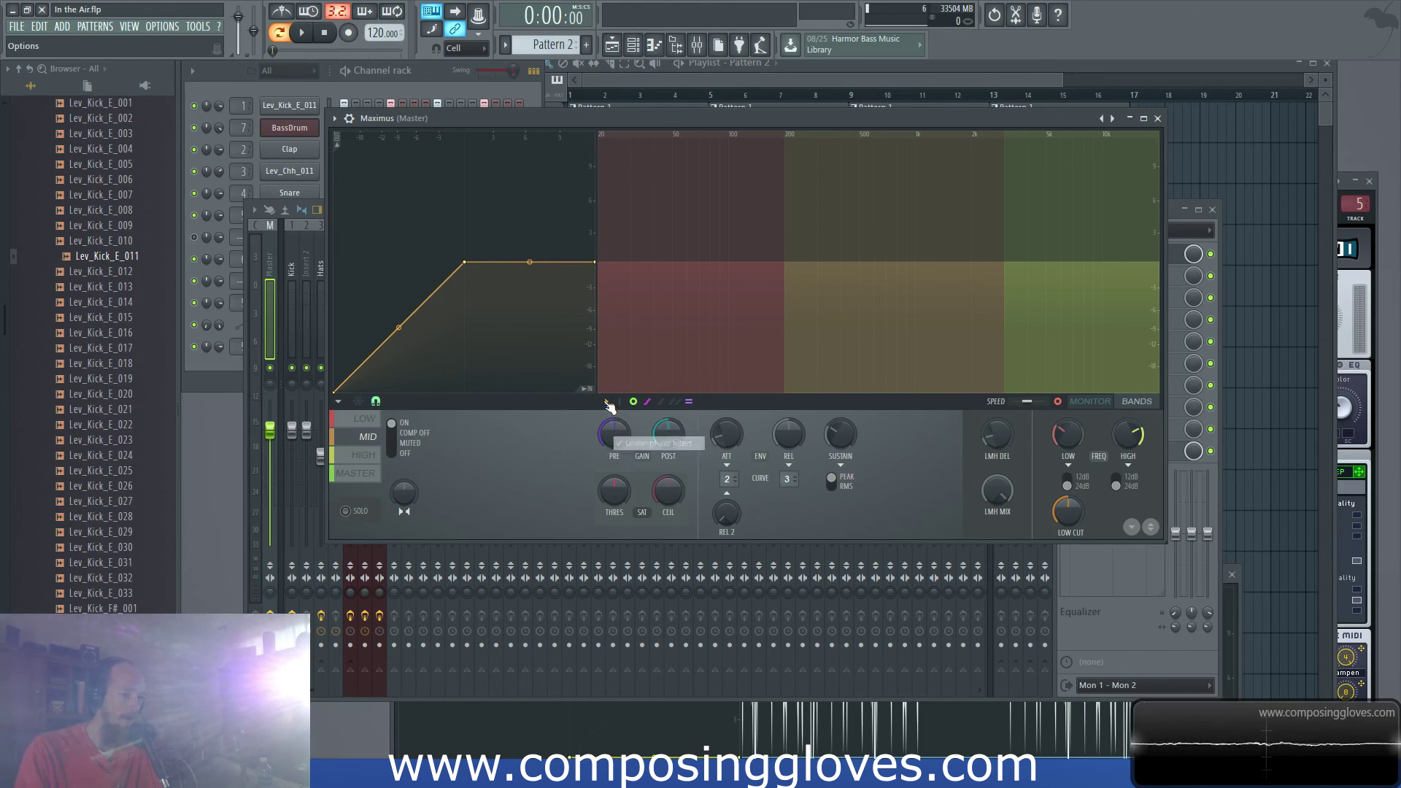
pyautogui.click(608, 404)
pyautogui.click(918, 470)
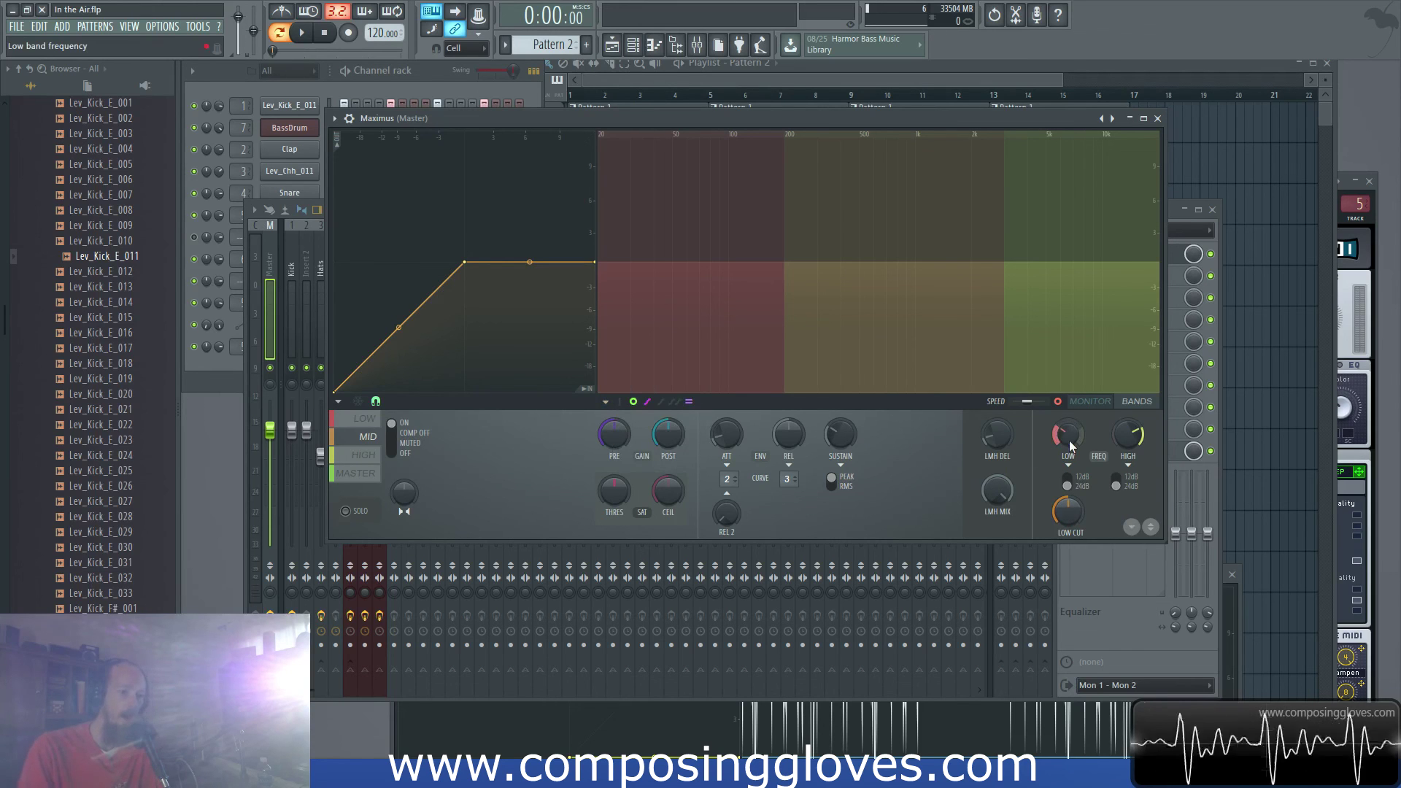
# Step: Open the audio settings, view the File settings page, and close the settings window
pyautogui.click(162, 26)
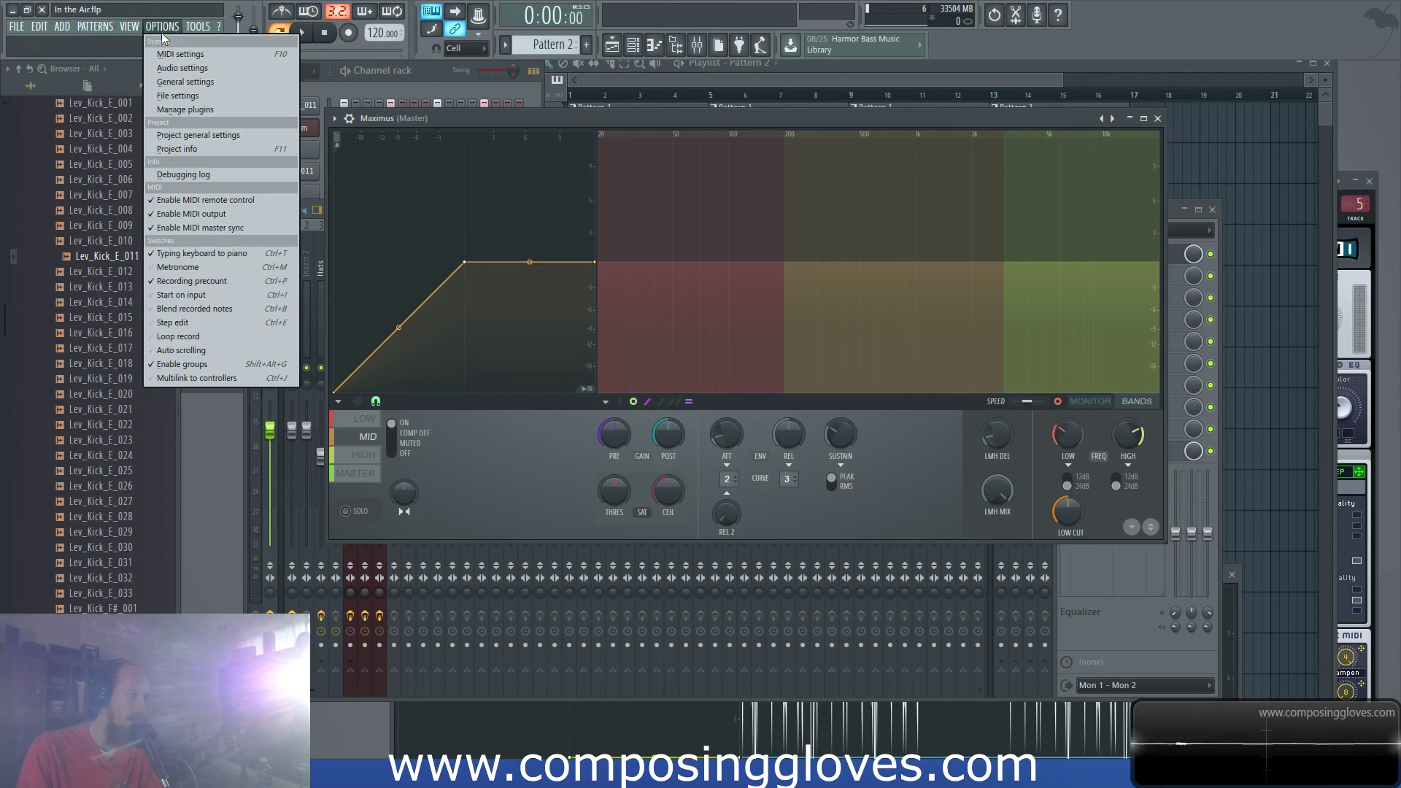
pyautogui.click(211, 68)
pyautogui.click(670, 187)
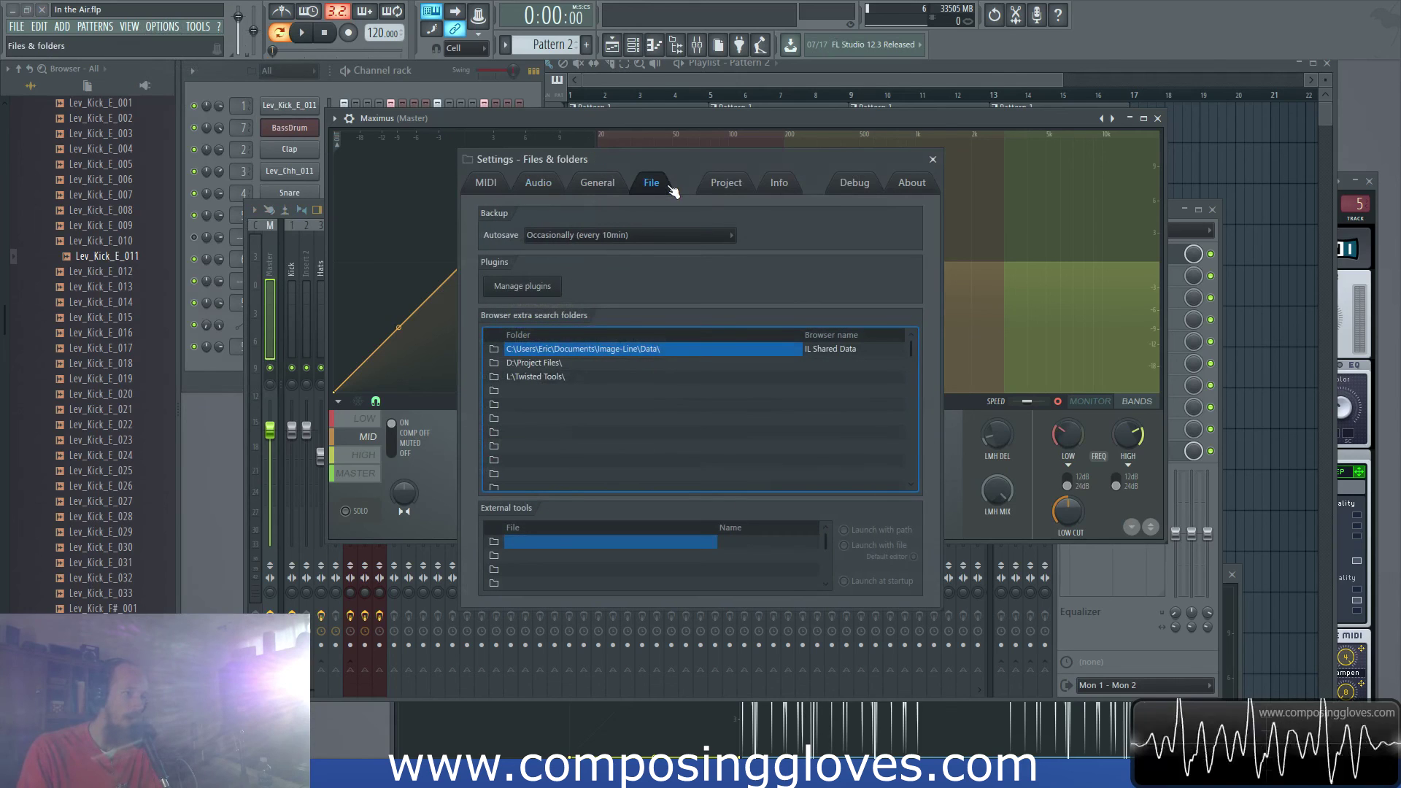
pyautogui.click(933, 159)
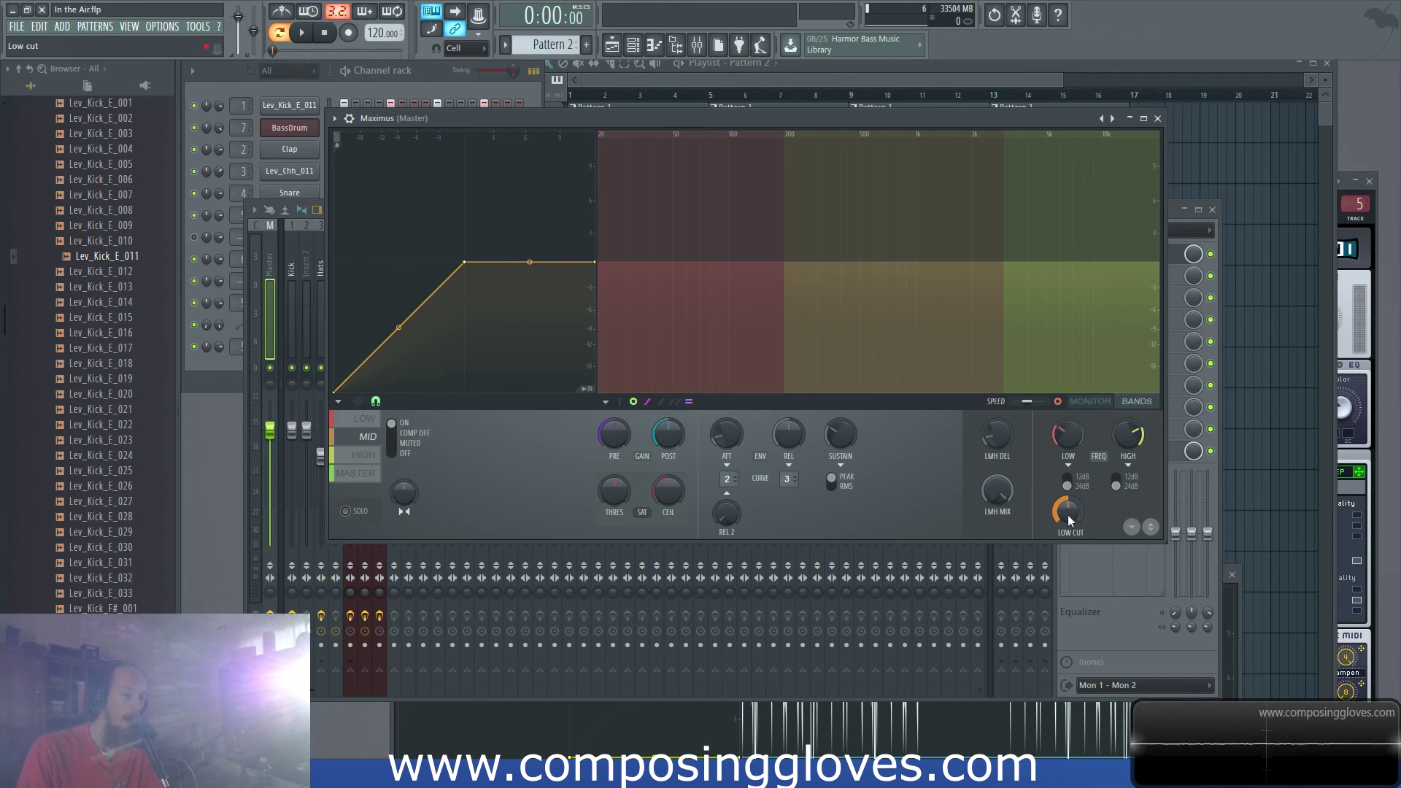
# Step: Adjust the mid band's pre gain, flip repeatedly between the current and spare states, and open the options containing Lock spare state
pyautogui.moveTo(614, 435); pyautogui.dragTo(727, 423)
pyautogui.click(1152, 527)
pyautogui.click(1151, 527)
pyautogui.click(1152, 527)
pyautogui.click(1152, 527)
pyautogui.click(1151, 527)
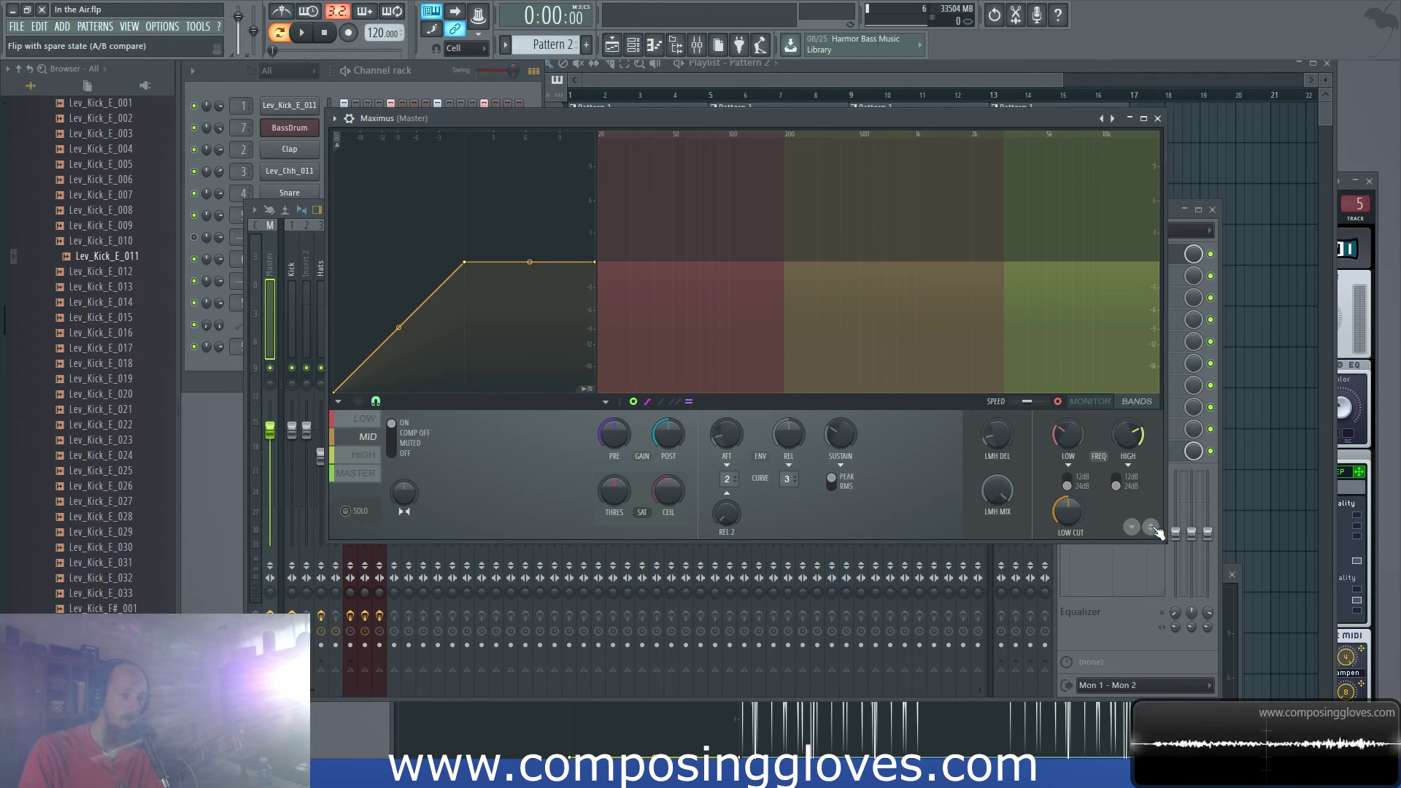
pyautogui.click(604, 403)
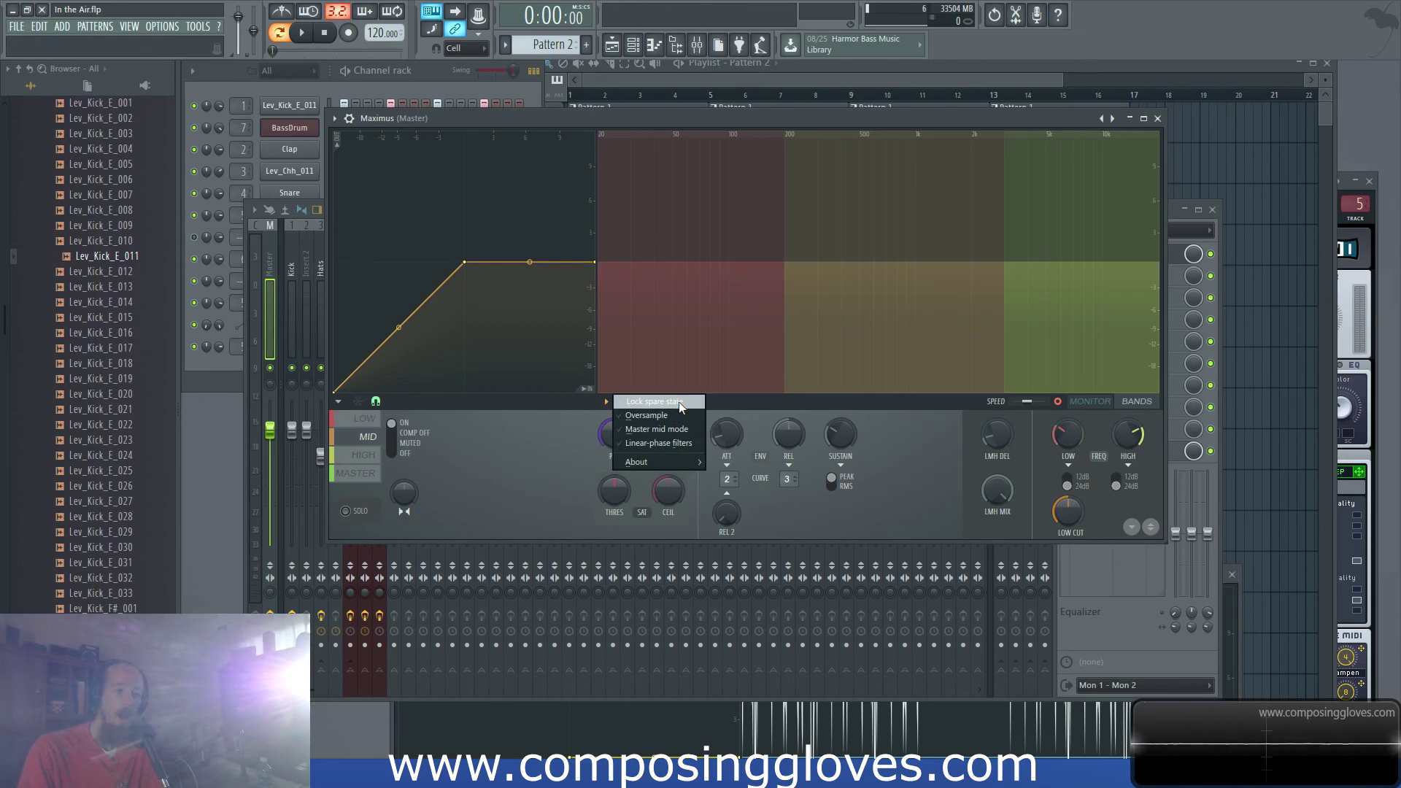
# Step: Close the Maximus plugin options, reopen them to check the entries such as Lock spare state, and close them again
pyautogui.click(926, 434)
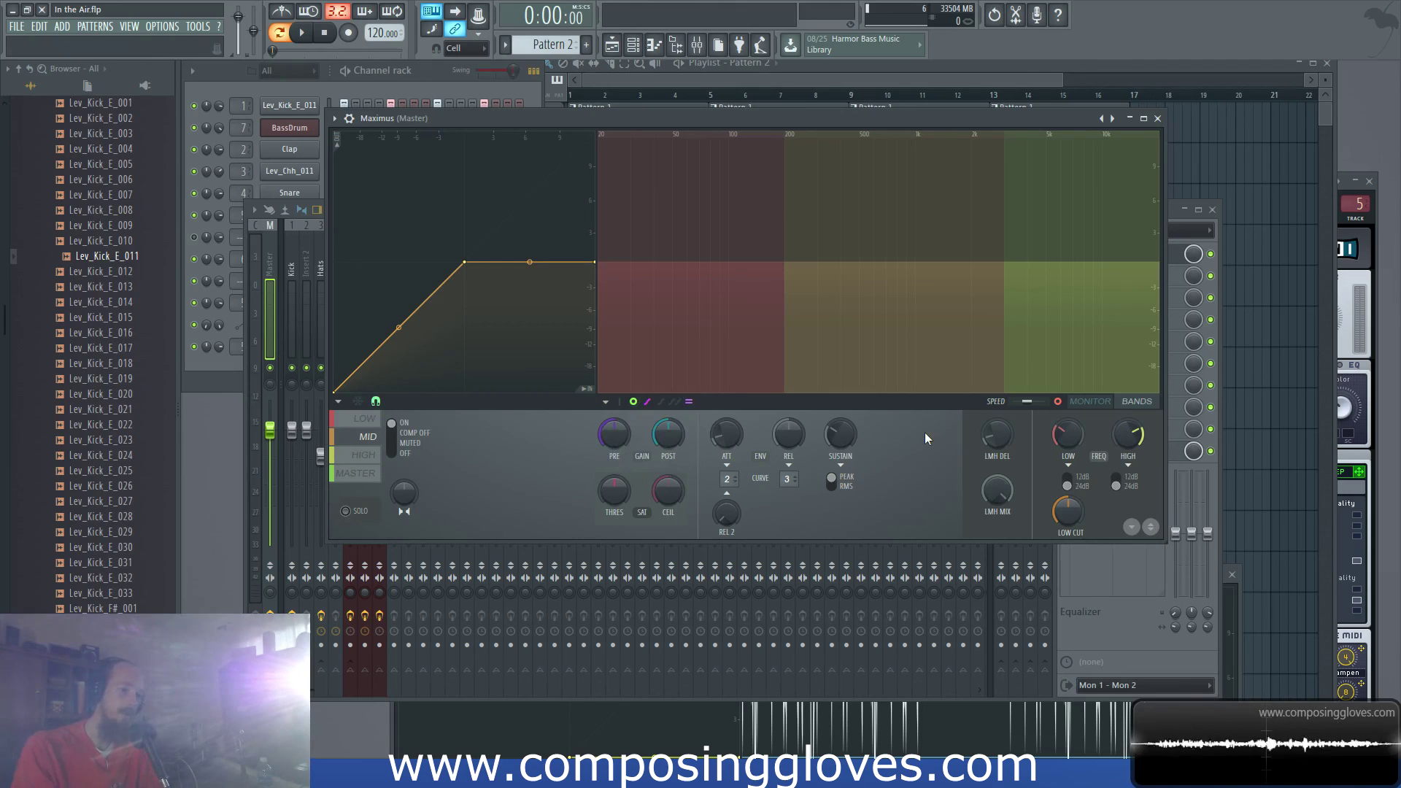
pyautogui.click(605, 402)
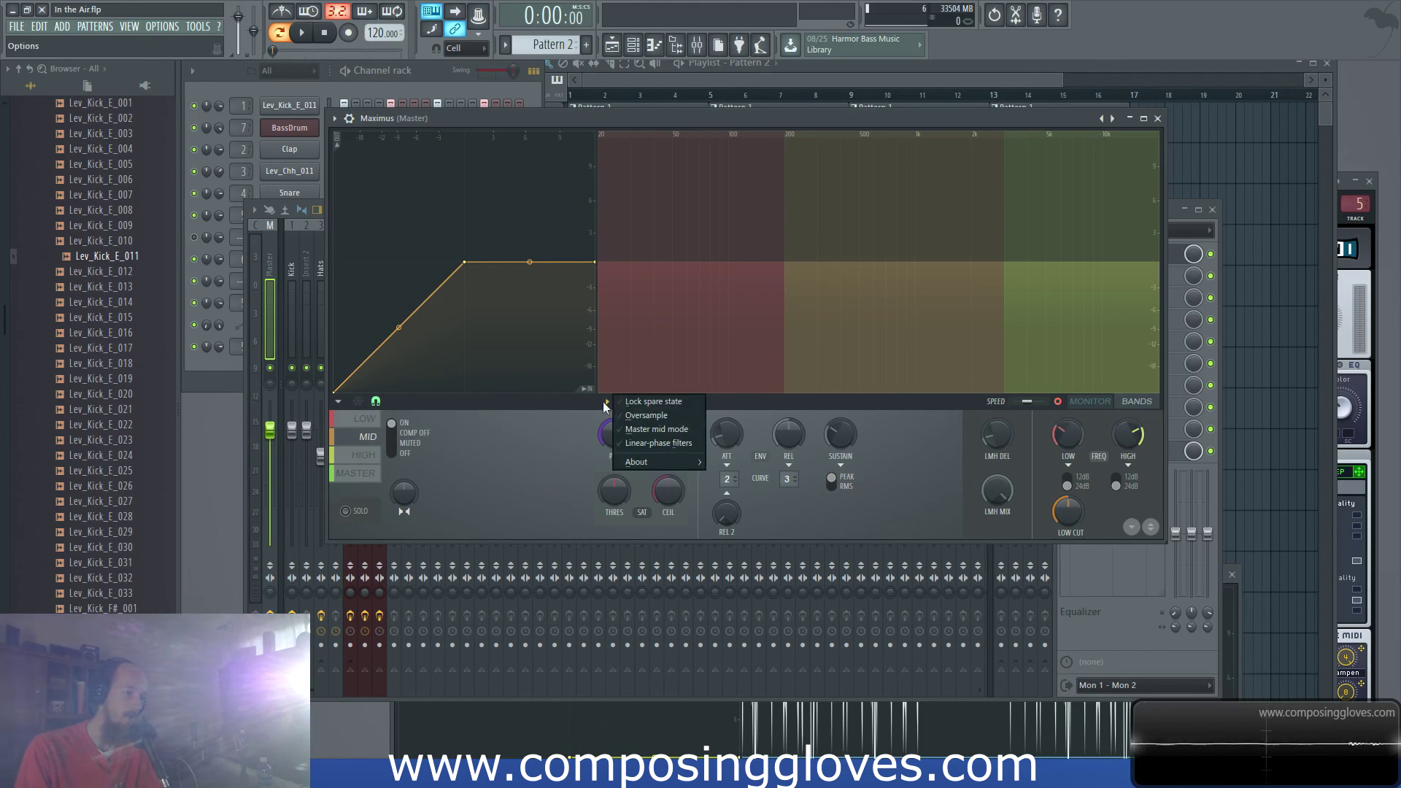
pyautogui.click(523, 441)
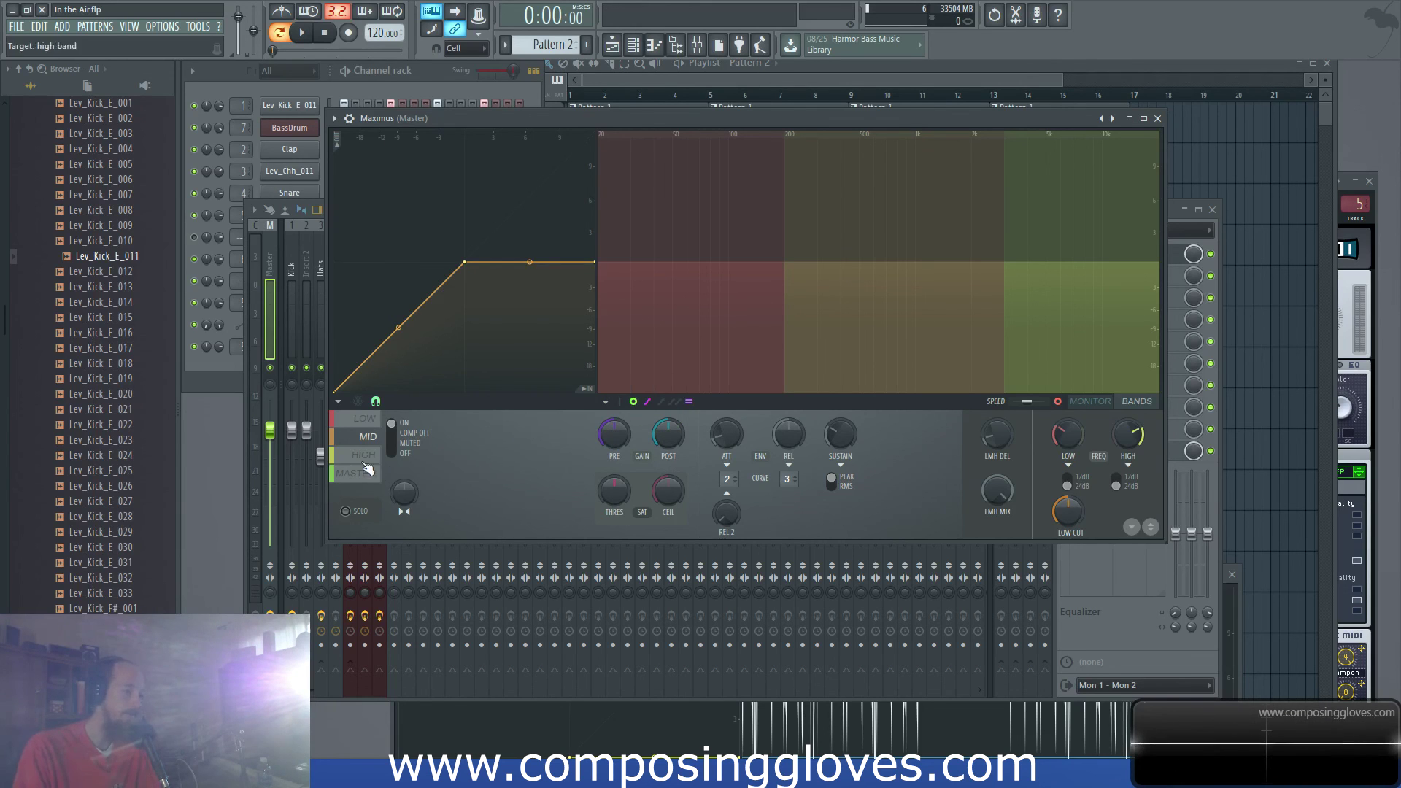
# Step: Switch Maximus to the low band and add two points to its curve, forming a peak followed by a dip
pyautogui.click(365, 419)
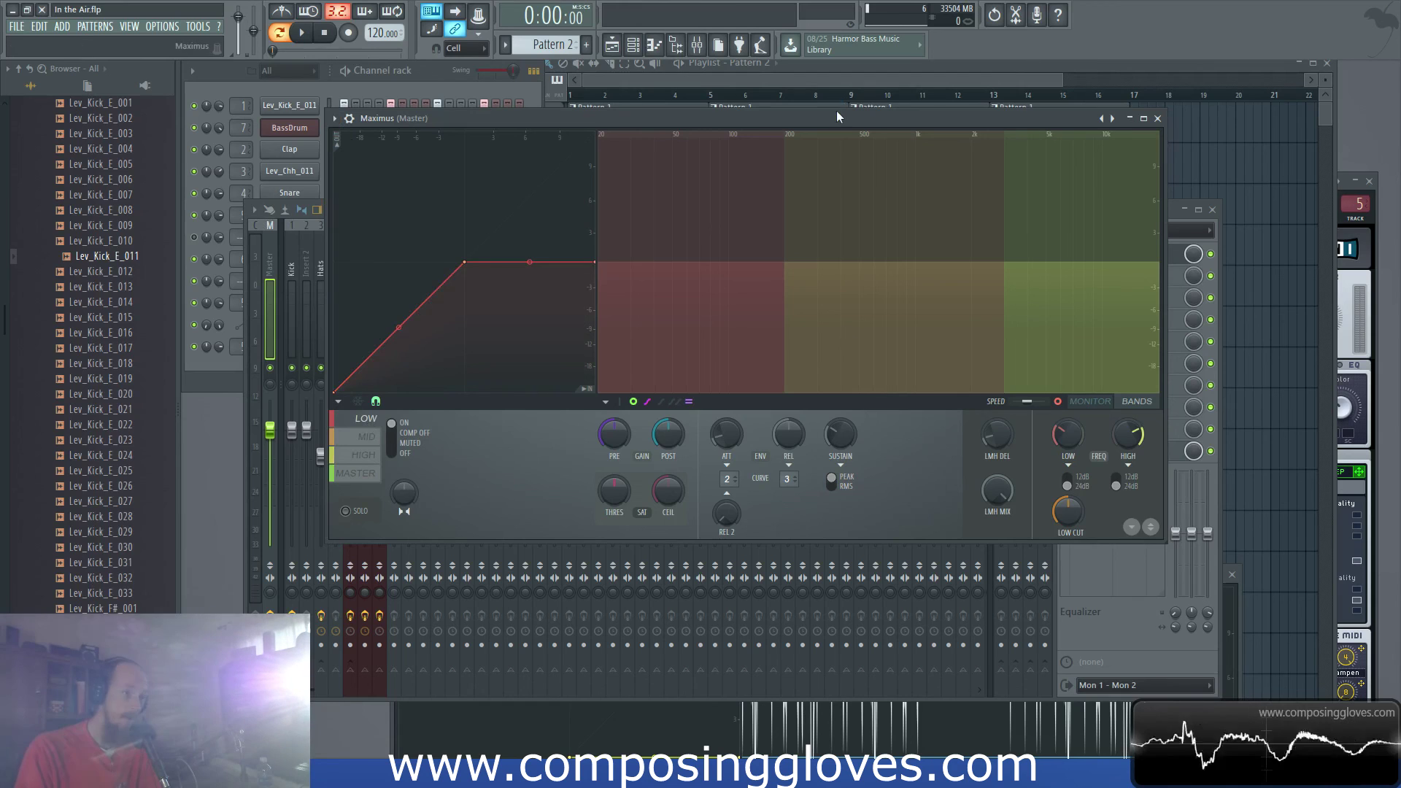
pyautogui.moveTo(829, 115); pyautogui.dragTo(796, 124)
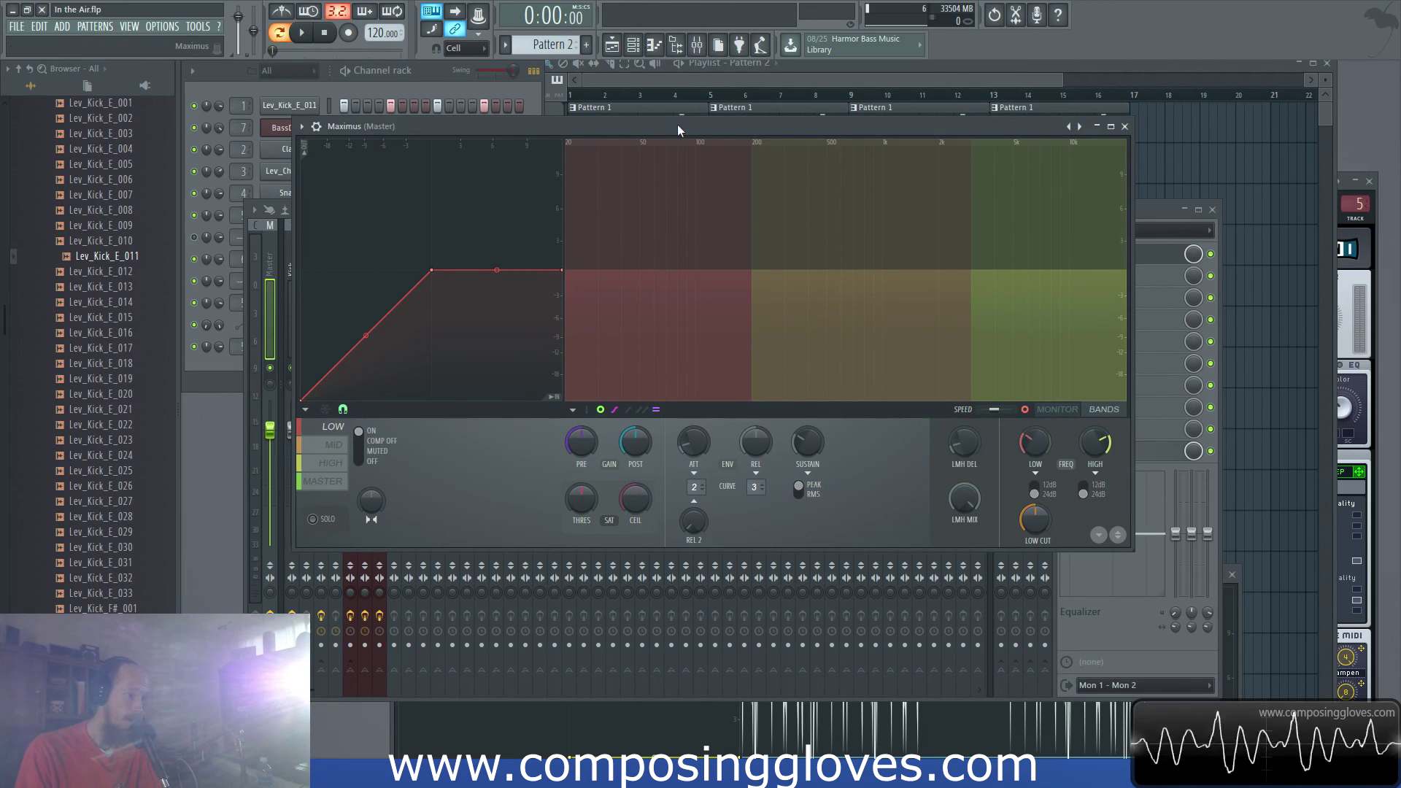
pyautogui.moveTo(677, 124); pyautogui.dragTo(653, 118)
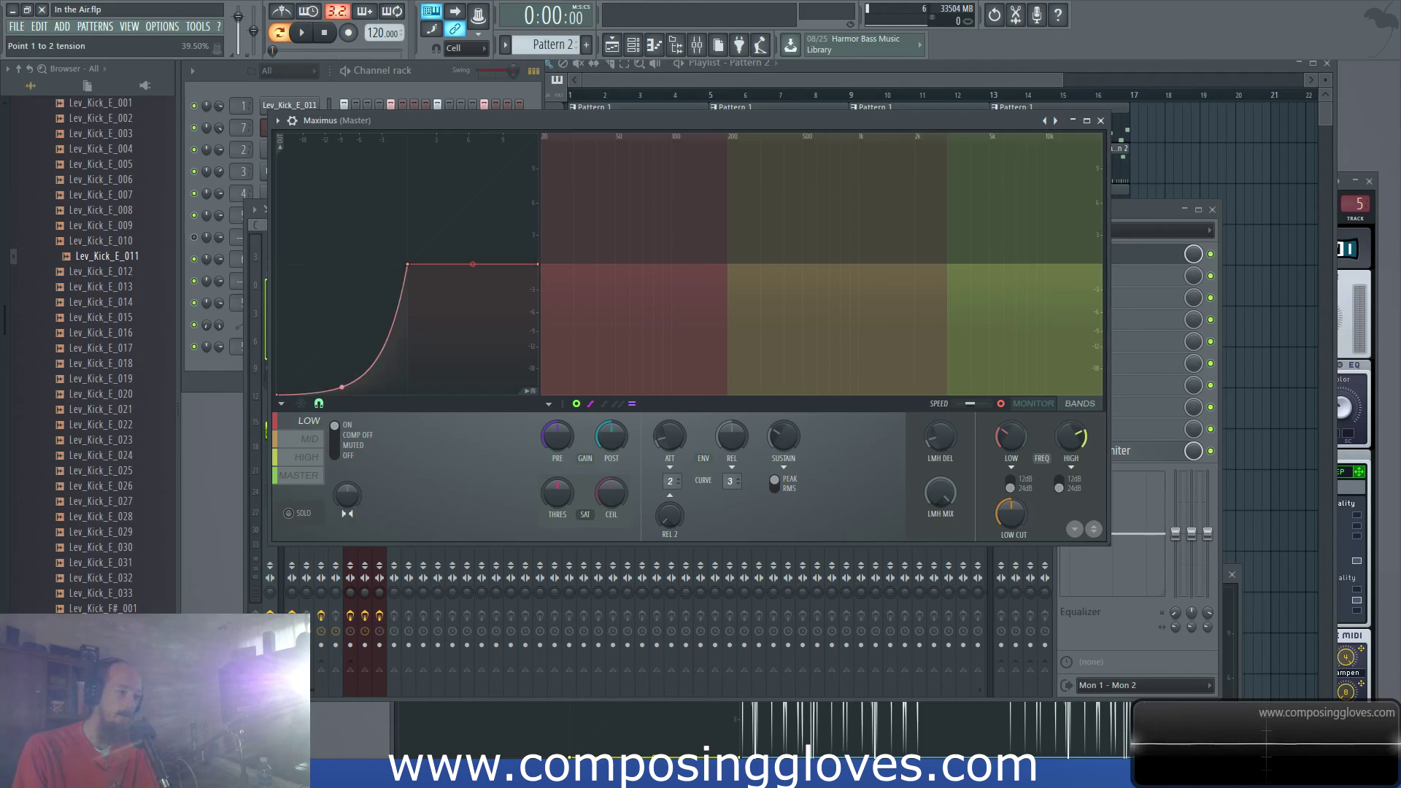
pyautogui.rightClick(368, 381)
pyautogui.rightClick(342, 291)
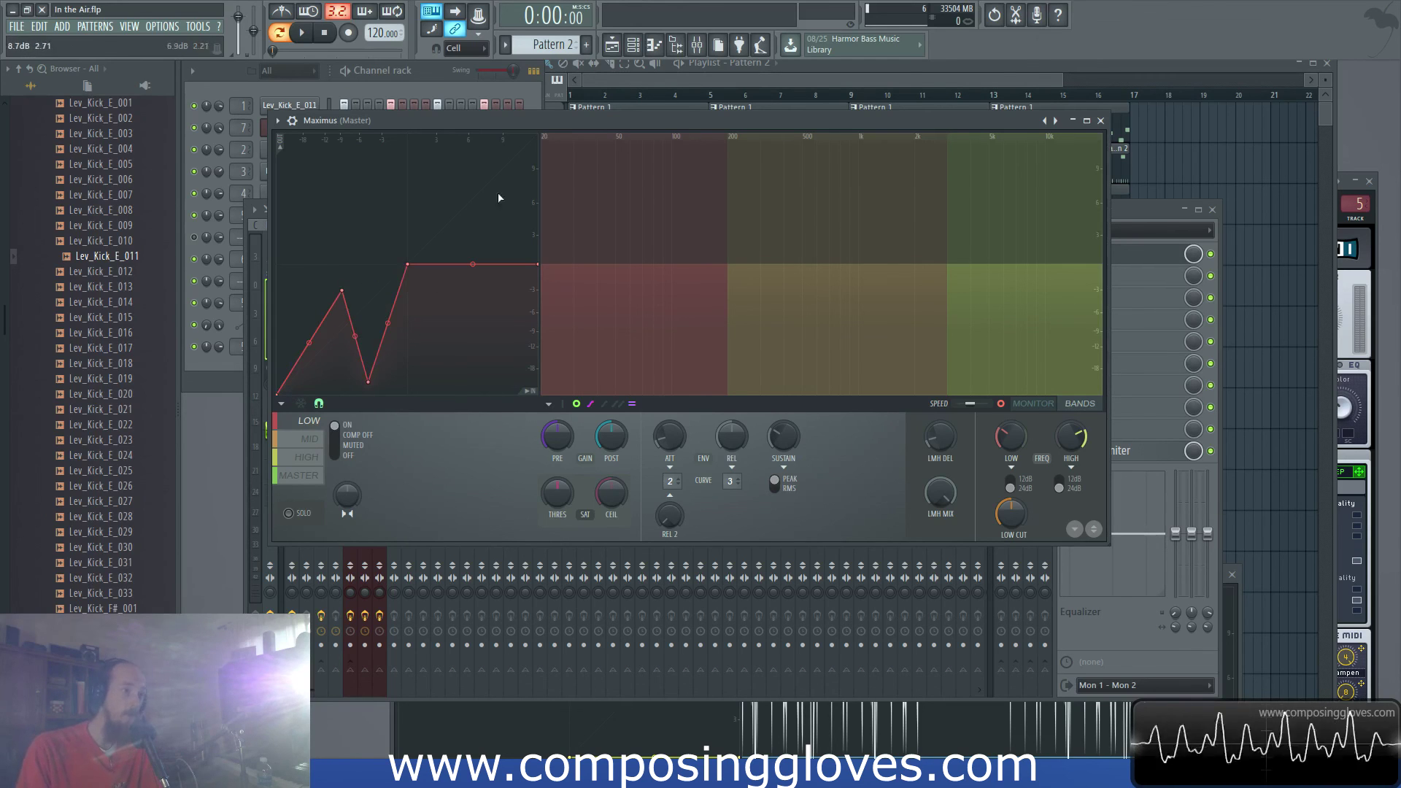
# Step: Move Maximus out of the way, open the Lev_Kick_E_011 channel settings, and audition the kick sample from its waveform
pyautogui.moveTo(517, 119); pyautogui.dragTo(517, 478)
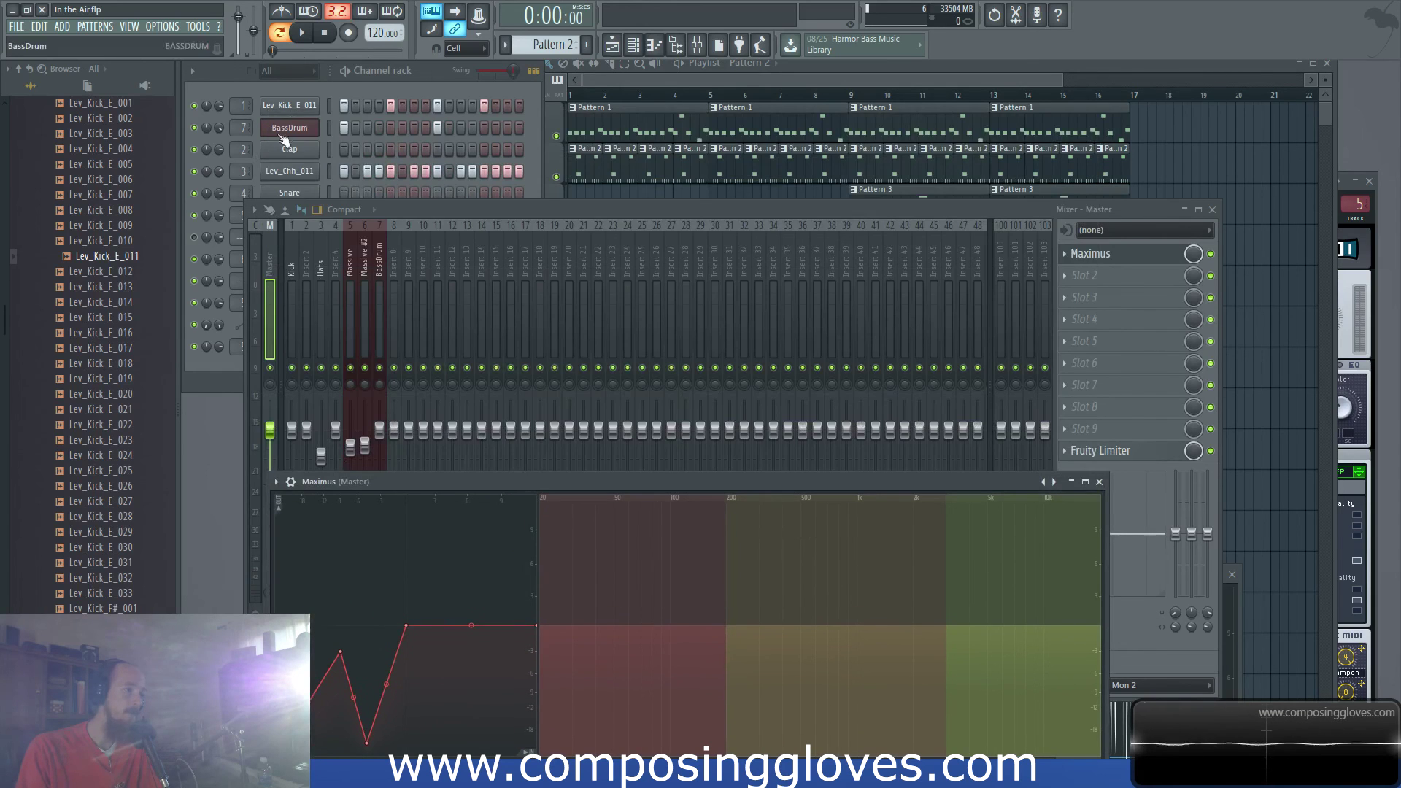
pyautogui.click(290, 105)
pyautogui.click(391, 445)
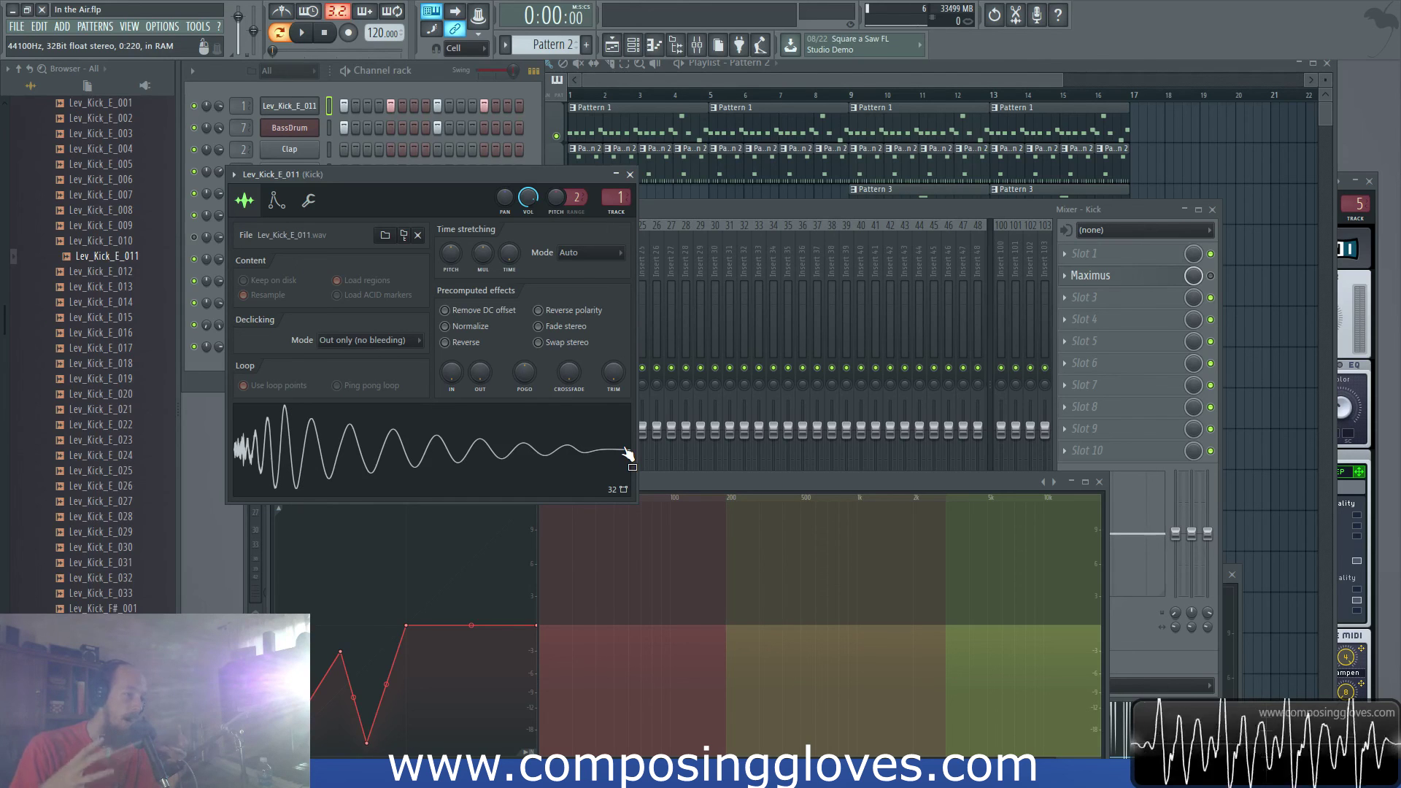
# Step: Bring the Maximus window back up and delete the two added points from the low band curve
pyautogui.moveTo(746, 482); pyautogui.dragTo(746, 219)
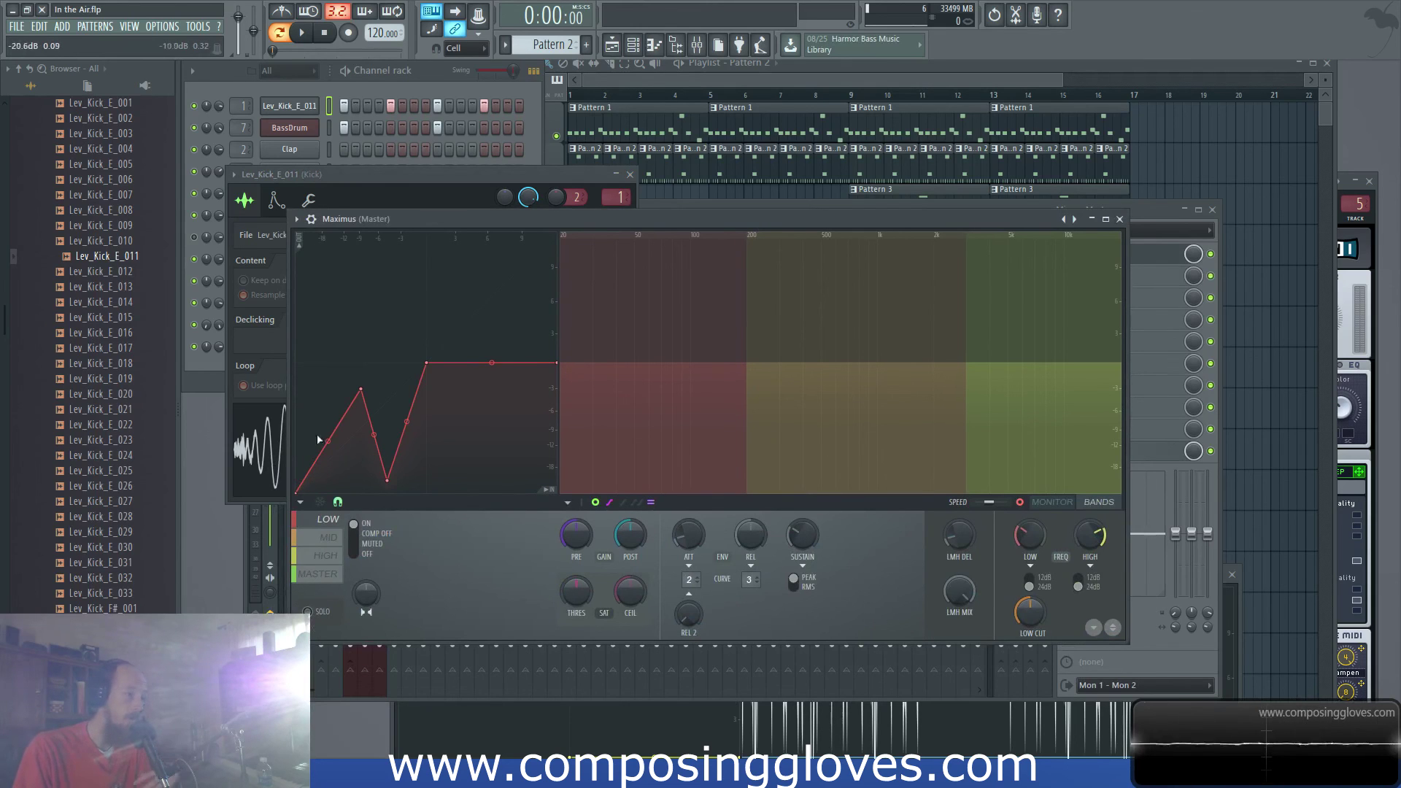
pyautogui.rightClick(388, 481)
pyautogui.click(412, 501)
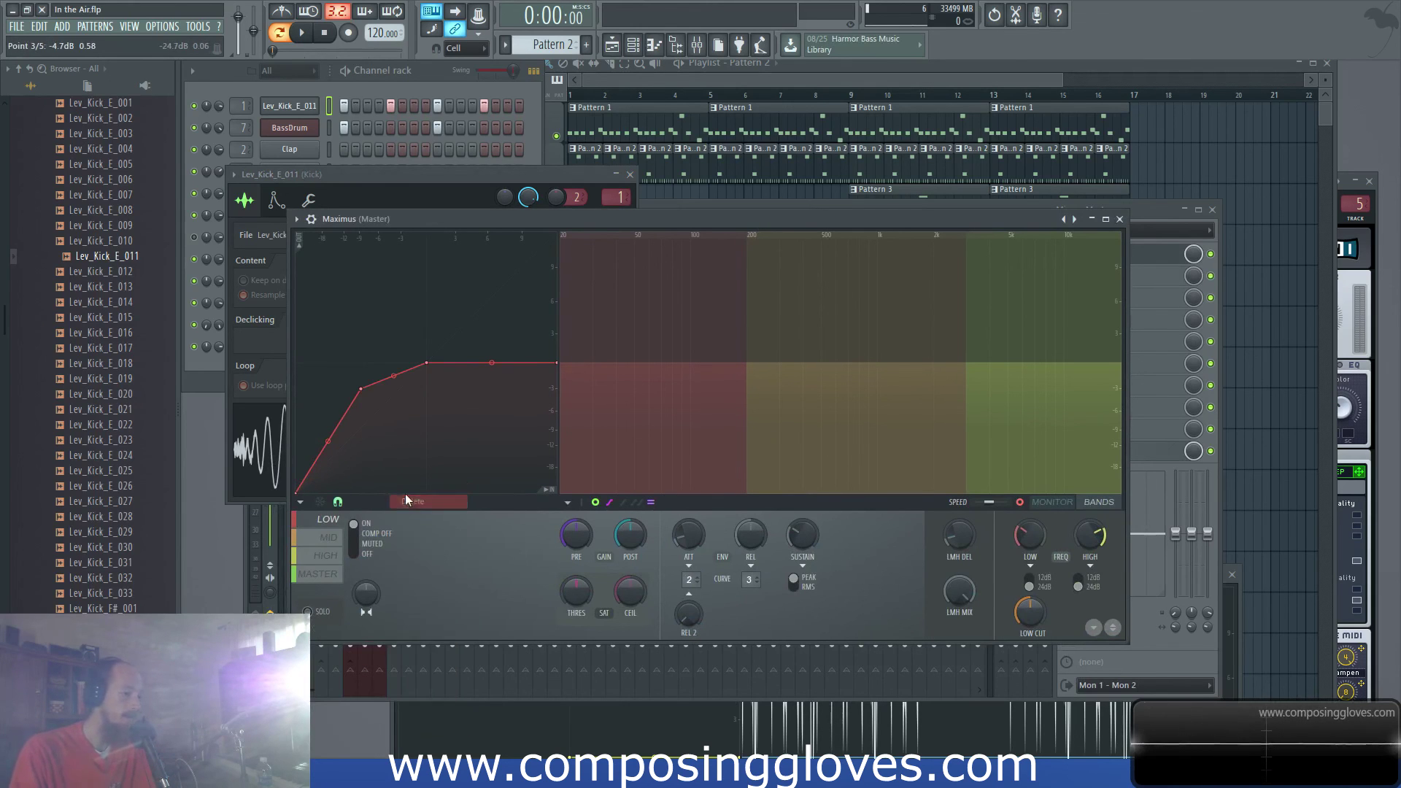
pyautogui.rightClick(363, 390)
pyautogui.click(392, 411)
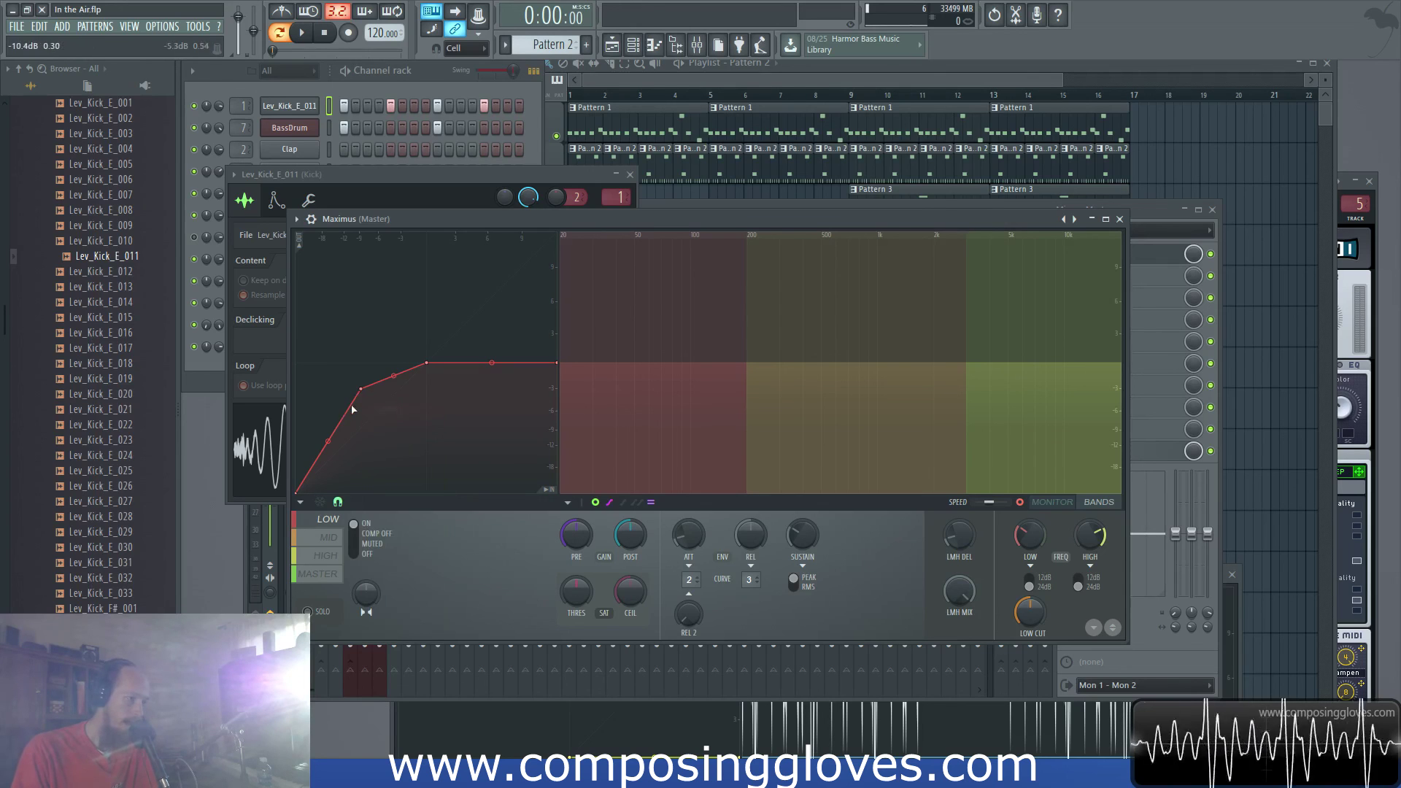
pyautogui.rightClick(370, 392)
pyautogui.click(392, 411)
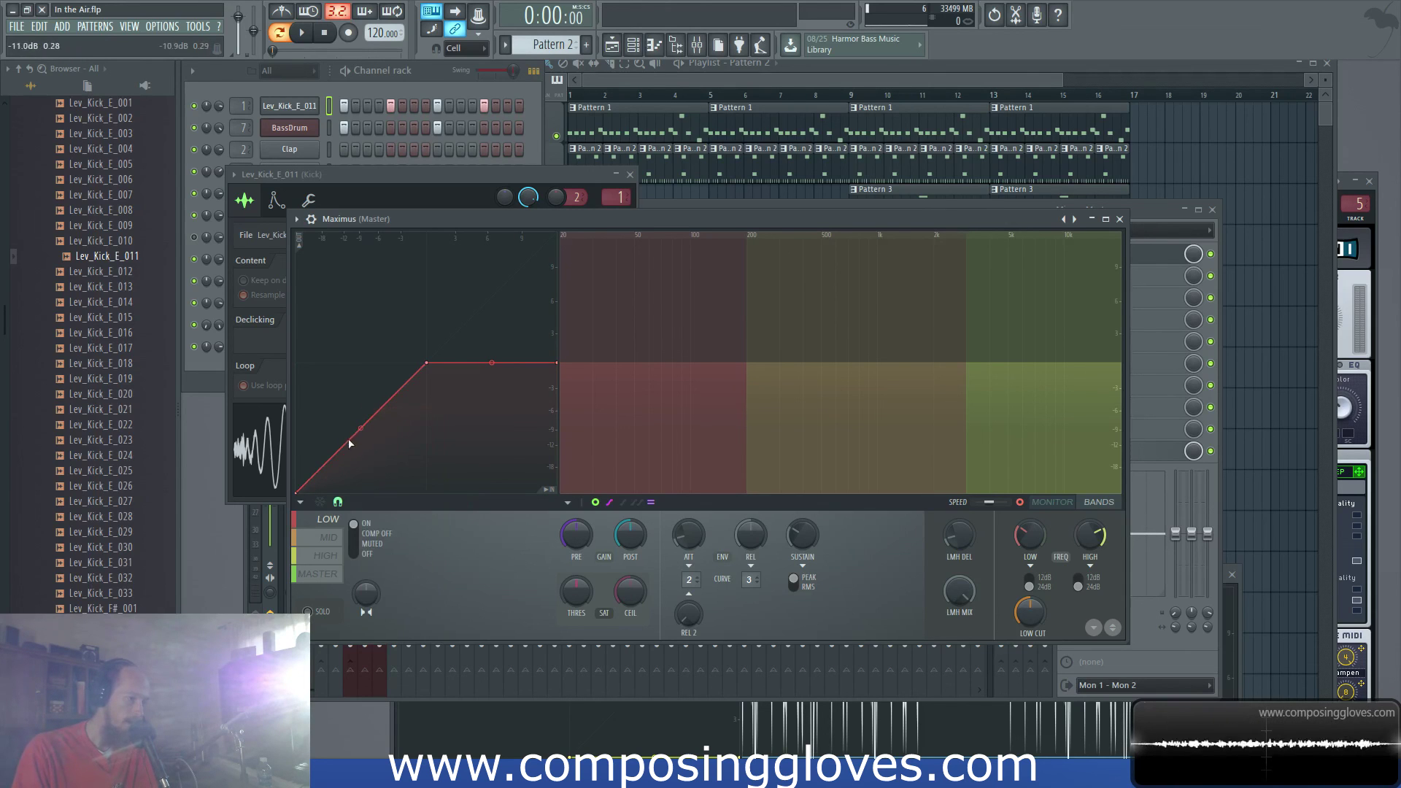
# Step: Add a point on the rising part of the low band curve, bend the segment before it, and move it close to the curve's start
pyautogui.moveTo(323, 464); pyautogui.dragTo(321, 442)
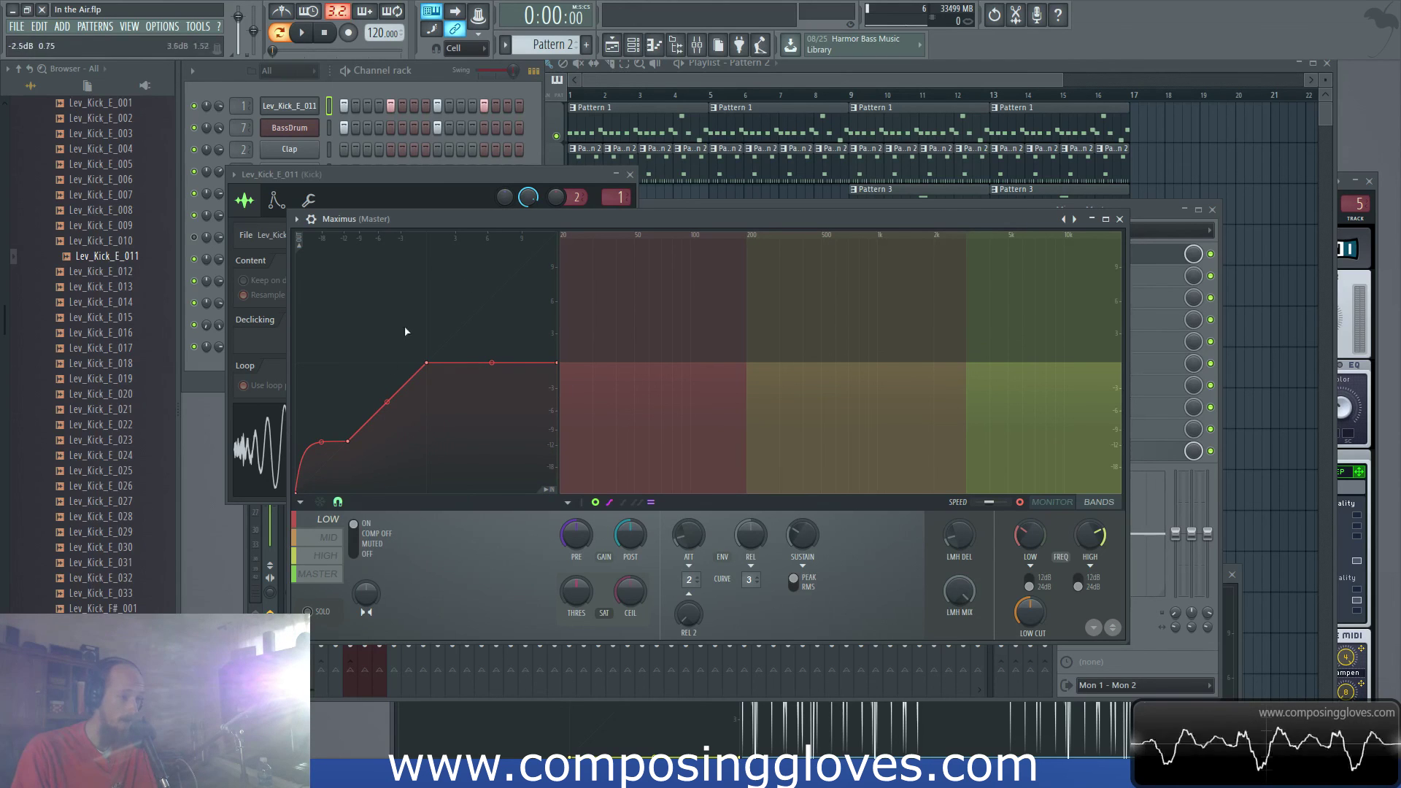
pyautogui.moveTo(496, 223); pyautogui.dragTo(846, 172)
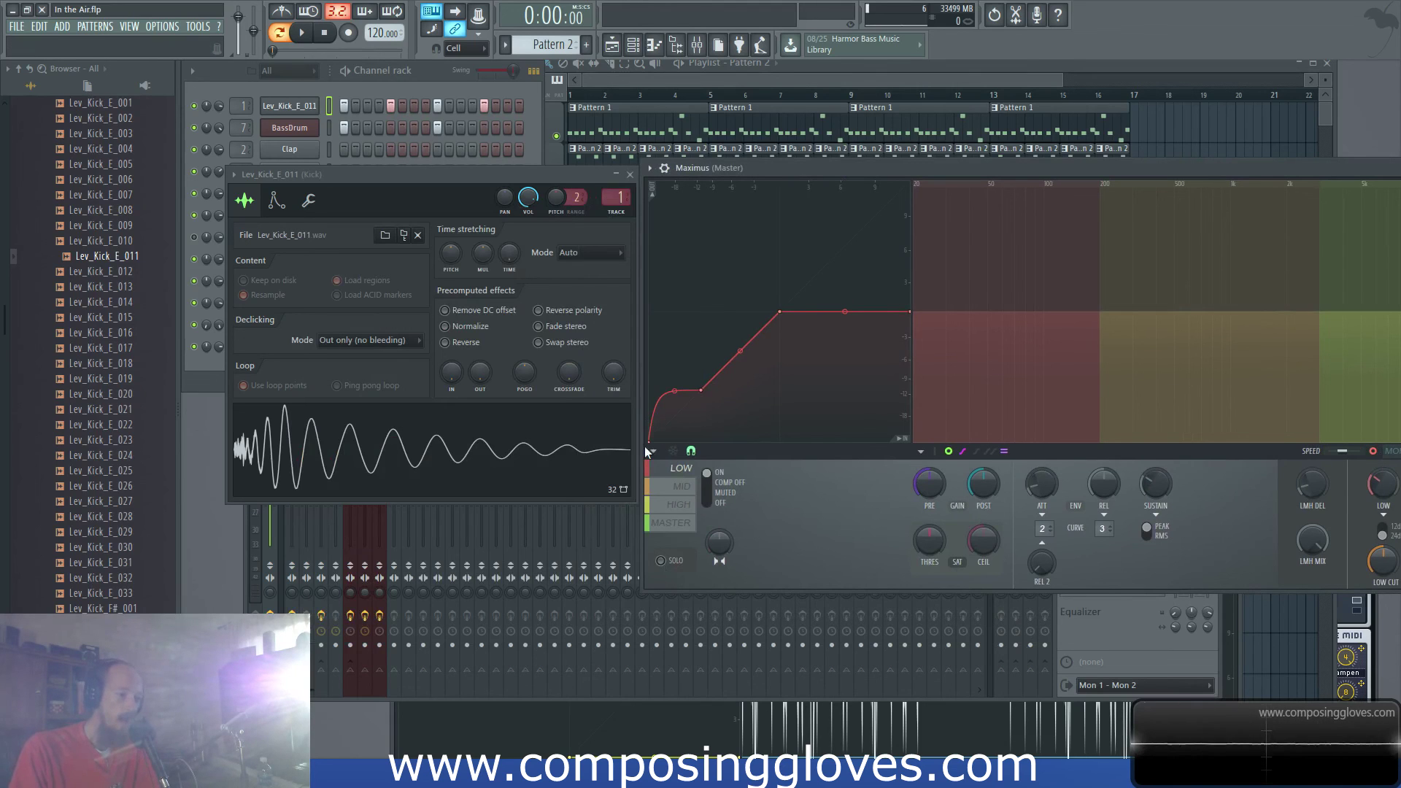
pyautogui.moveTo(704, 392); pyautogui.dragTo(665, 439)
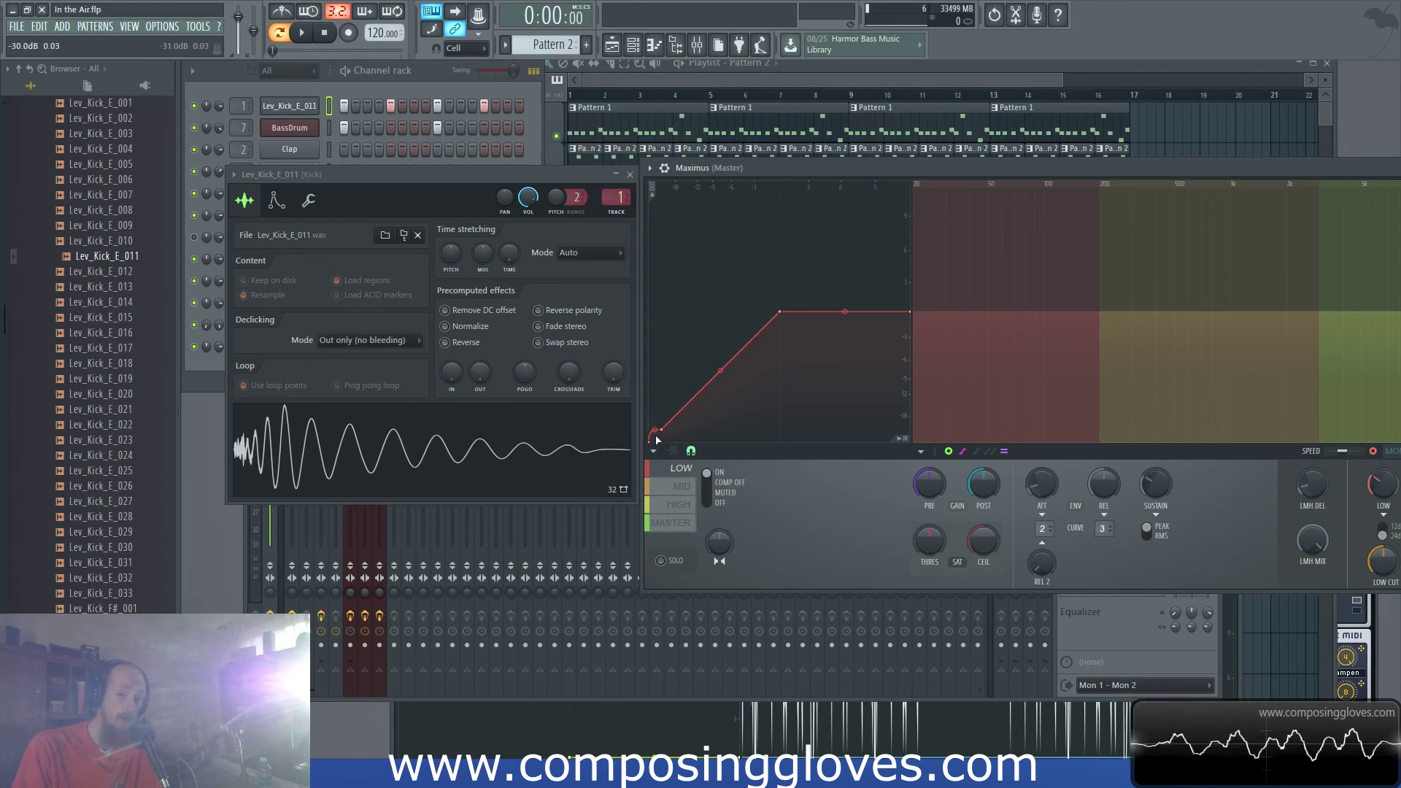
# Step: Add another point near the start of the low band curve, raise it sharply for demonstration, and delete it again
pyautogui.rightClick(675, 427)
pyautogui.moveTo(666, 430); pyautogui.dragTo(661, 235)
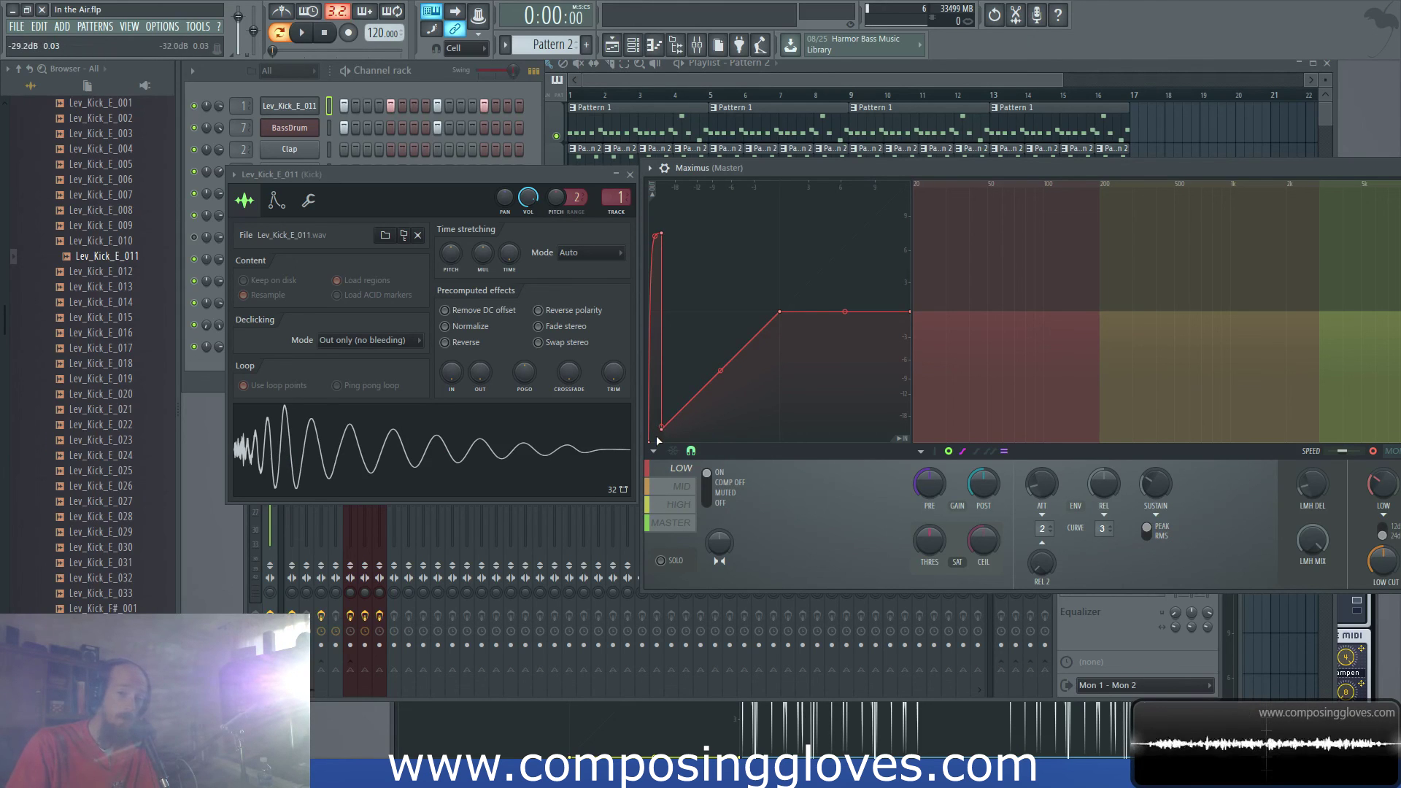
pyautogui.rightClick(663, 232)
pyautogui.click(686, 249)
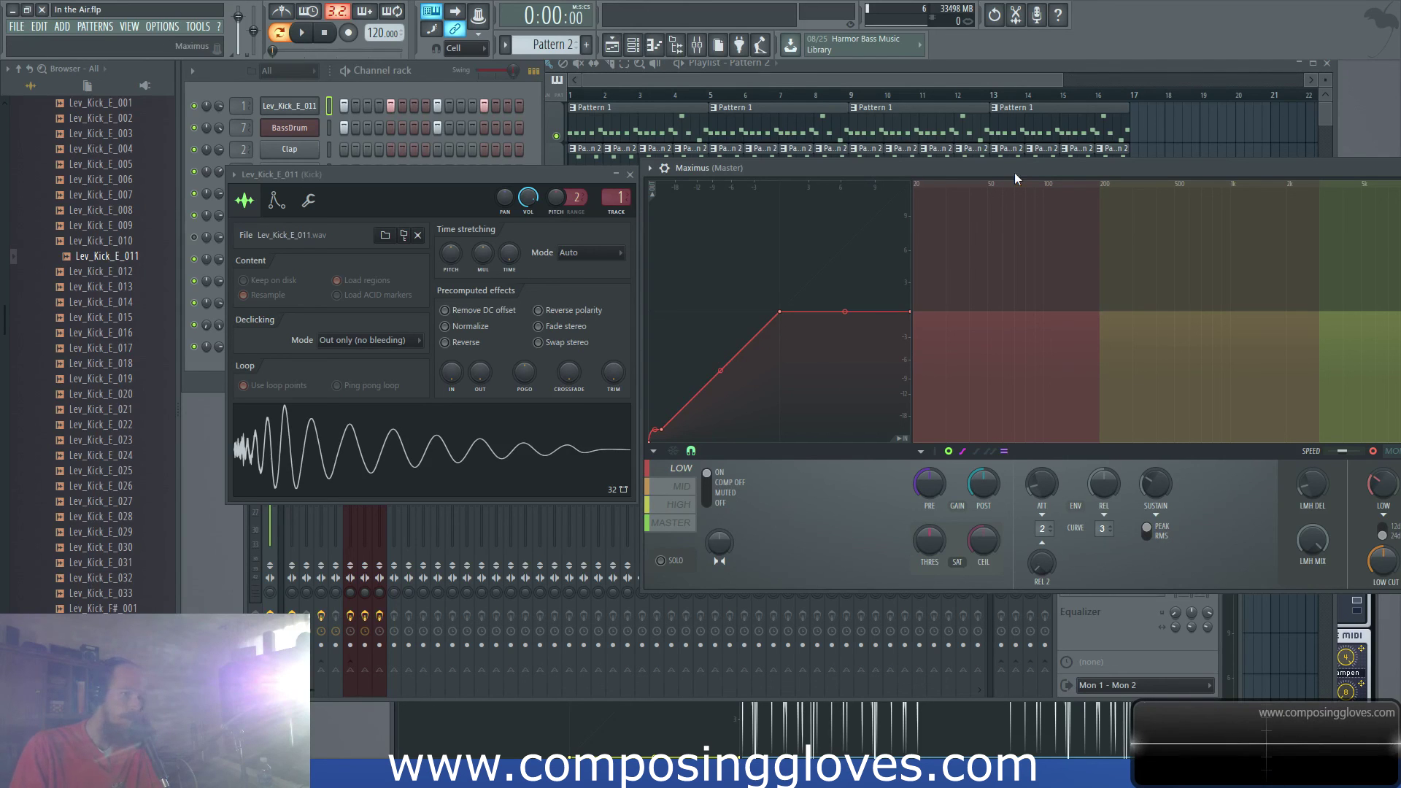
# Step: Reposition the Maximus window and play the song briefly to watch the signal level against the low band curve
pyautogui.moveTo(1015, 172); pyautogui.dragTo(729, 158)
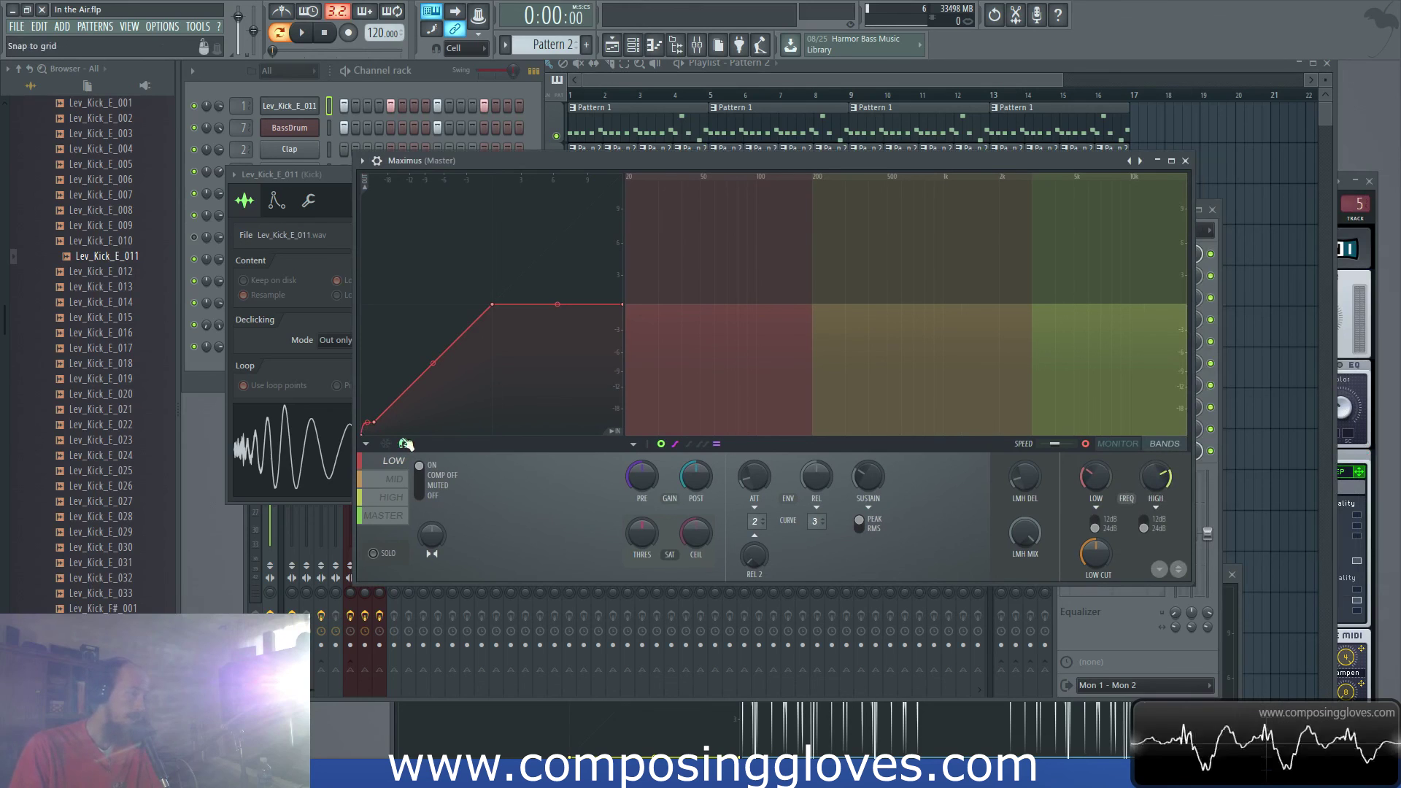
pyautogui.press('space')
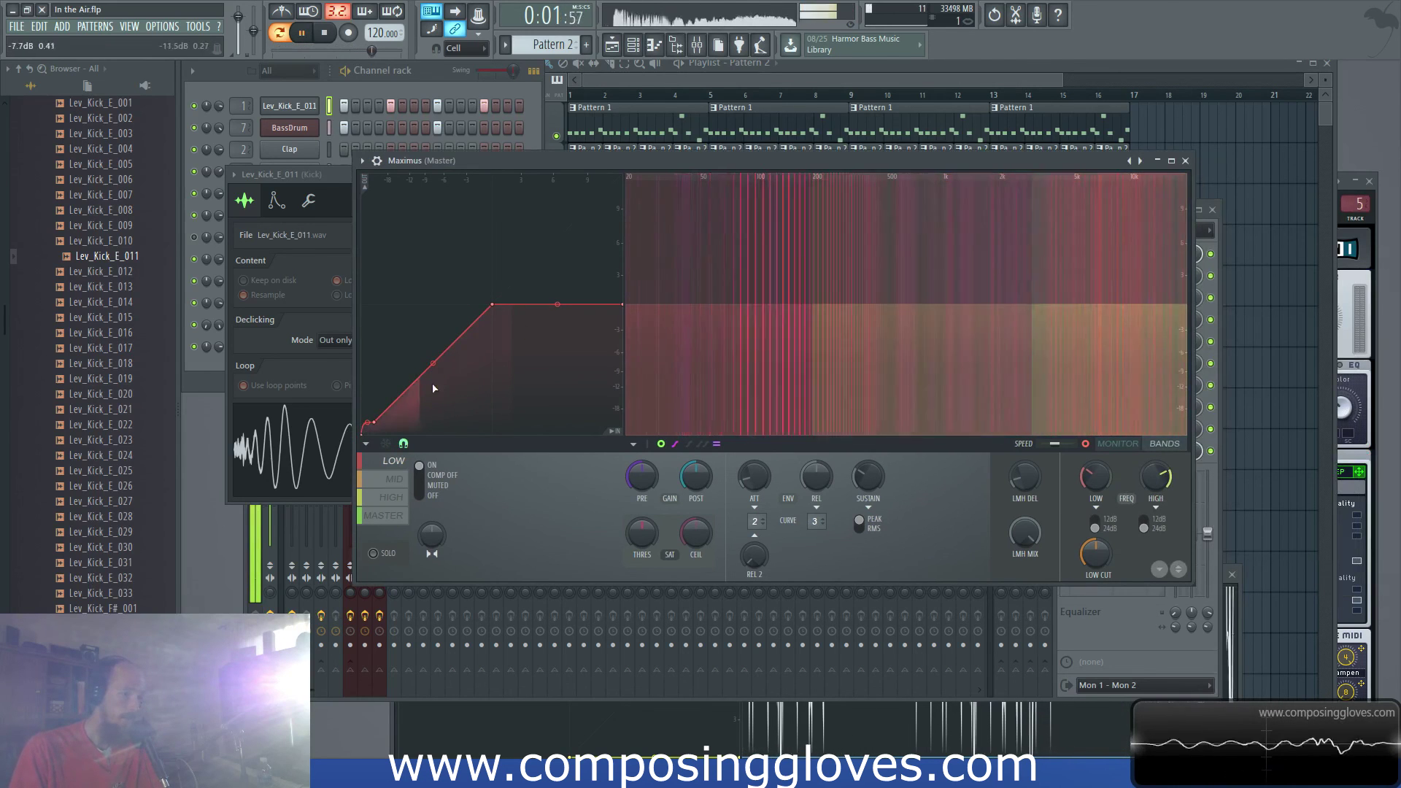
pyautogui.press('space')
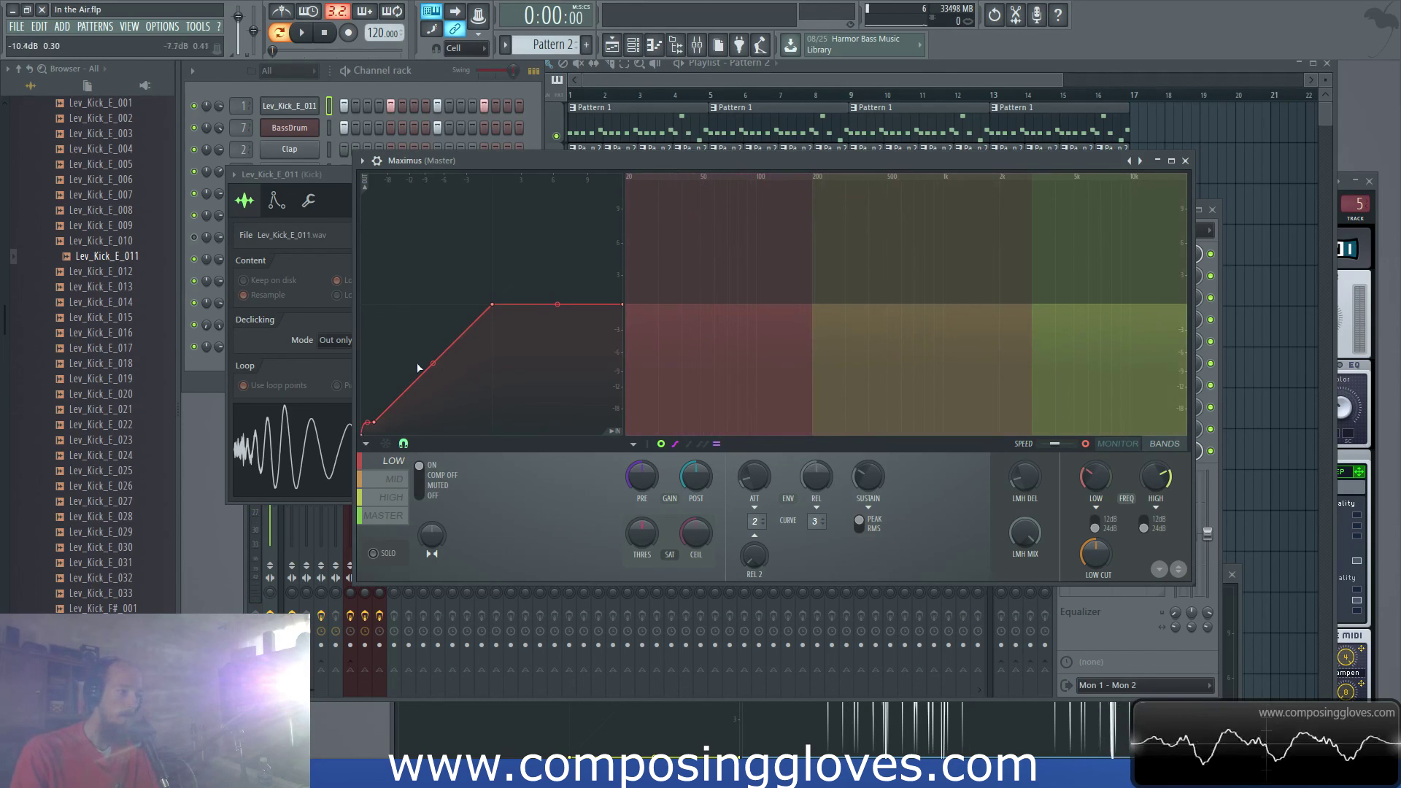
# Step: Reshape the low band curve with extra points into a high peak before the knee, and delete those points again
pyautogui.rightClick(479, 396)
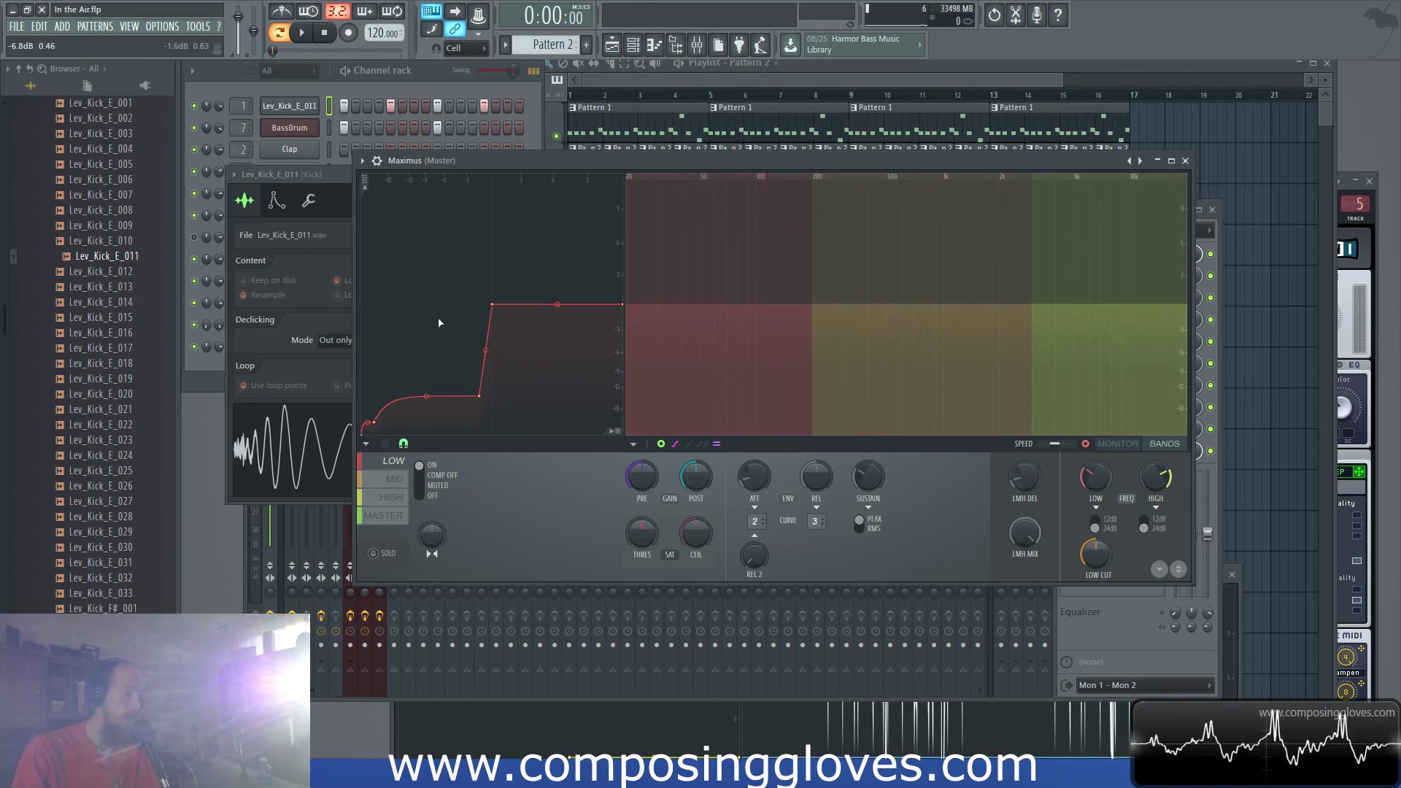
pyautogui.moveTo(475, 397); pyautogui.dragTo(472, 208)
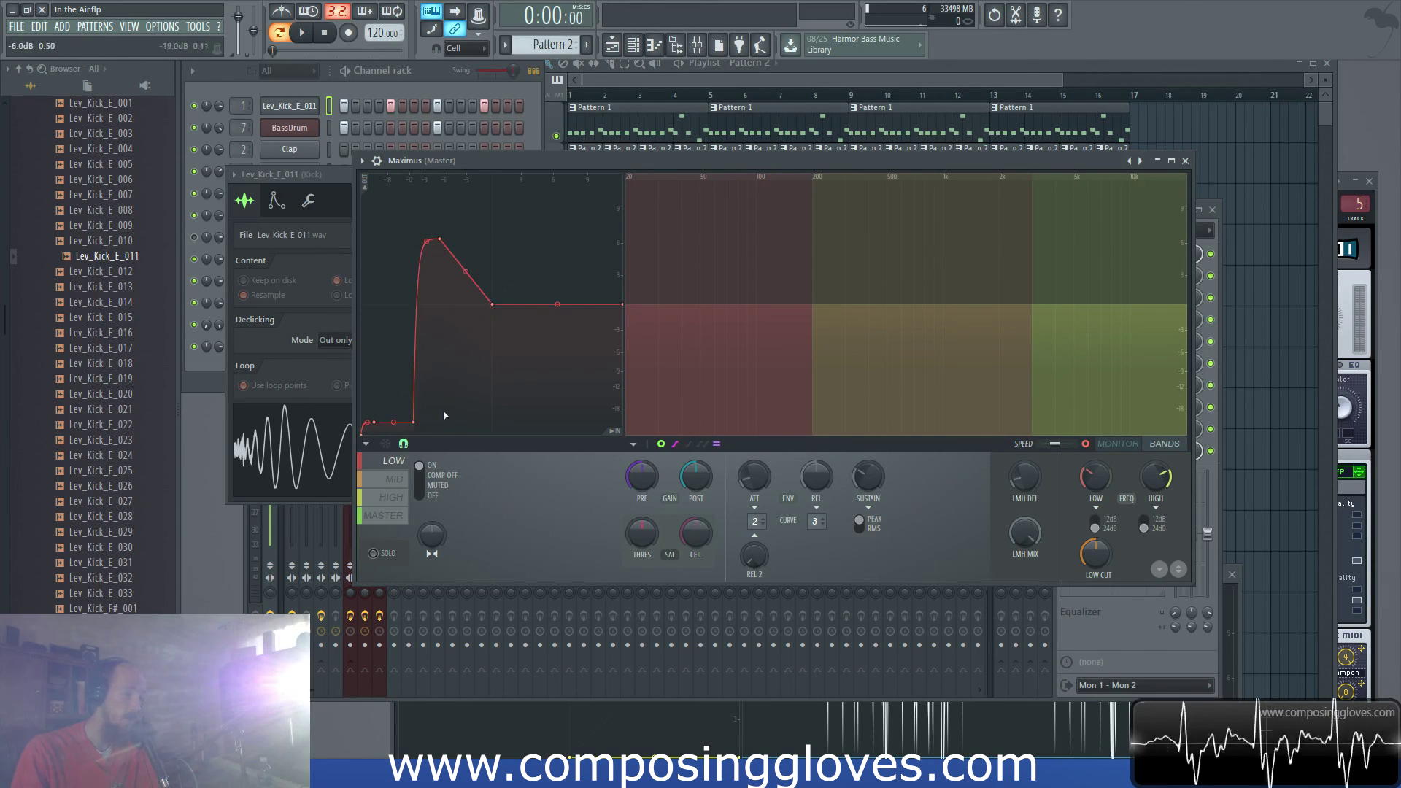
pyautogui.rightClick(445, 241)
pyautogui.click(463, 257)
pyautogui.rightClick(415, 423)
pyautogui.click(438, 443)
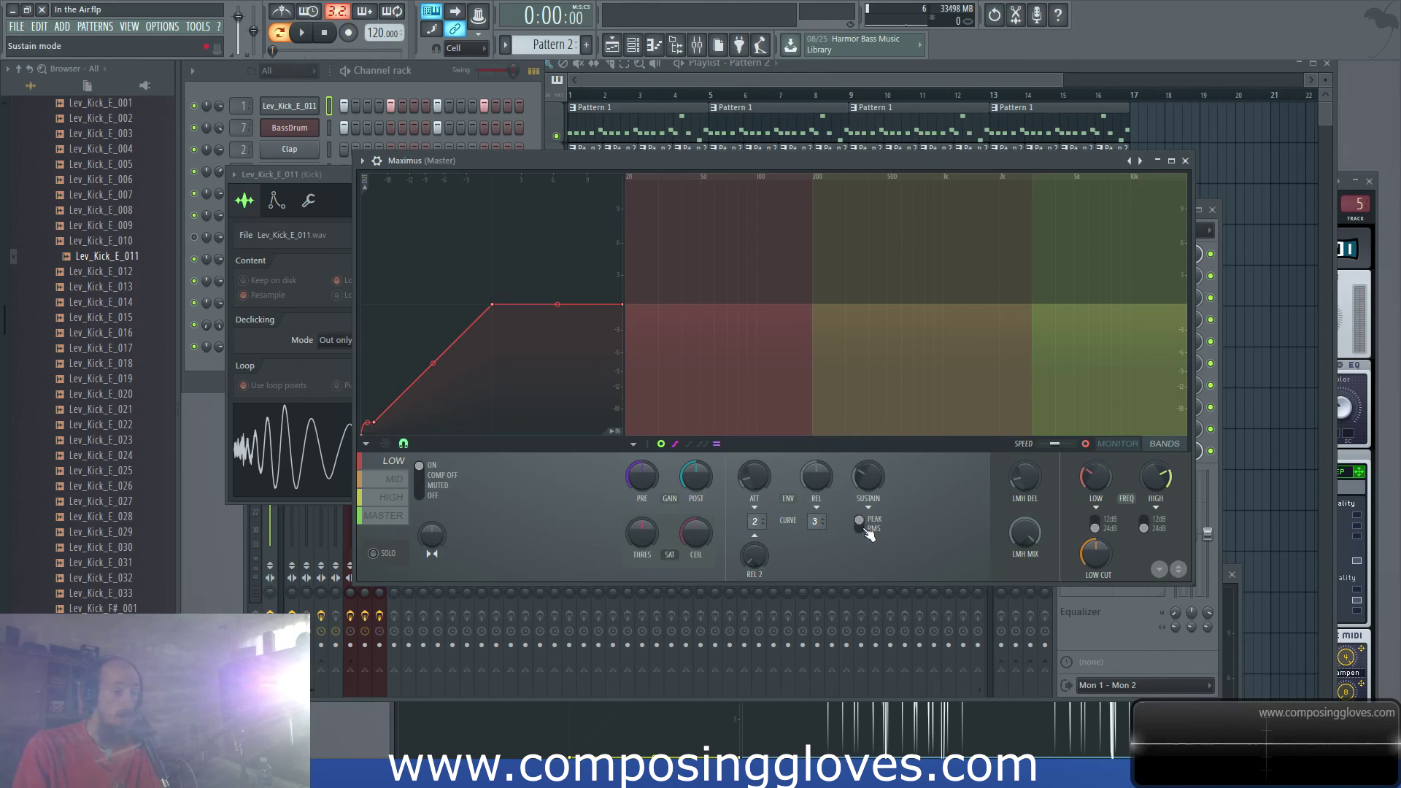
# Step: Audition Lev_Kick_E_011 from the browser, switch the Maximus display to Monitor, and start playback
pyautogui.click(107, 256)
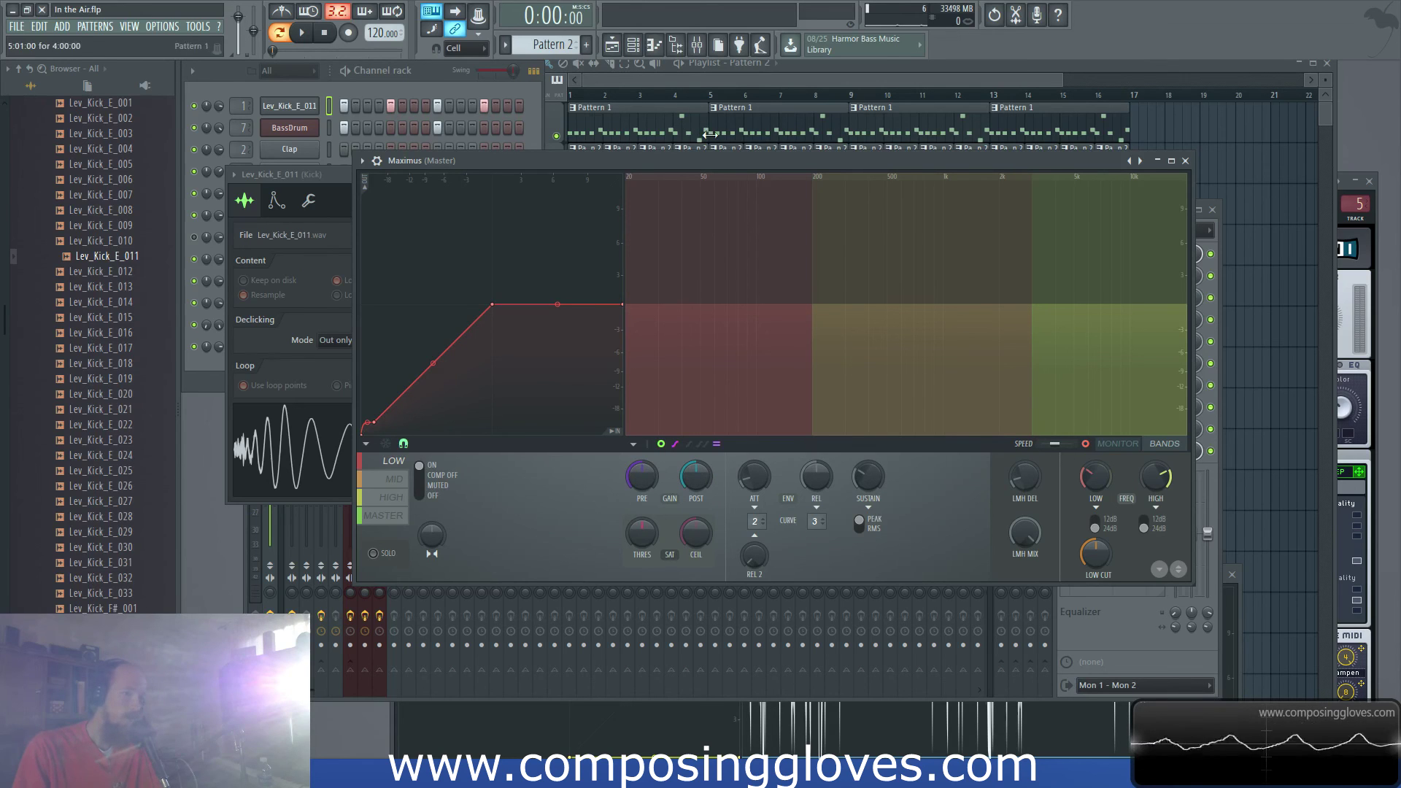
pyautogui.moveTo(715, 156); pyautogui.dragTo(676, 113)
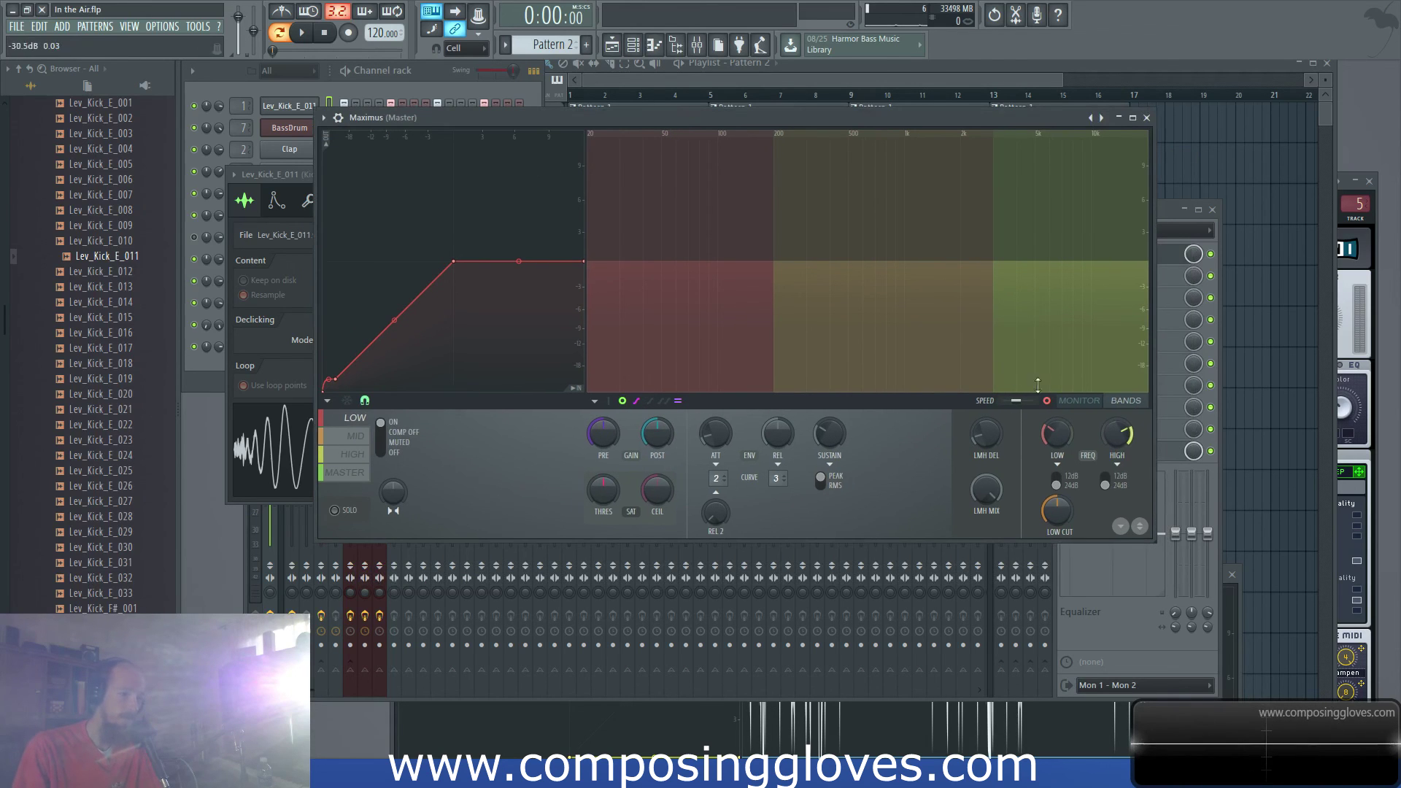
pyautogui.click(1079, 403)
pyautogui.press('space')
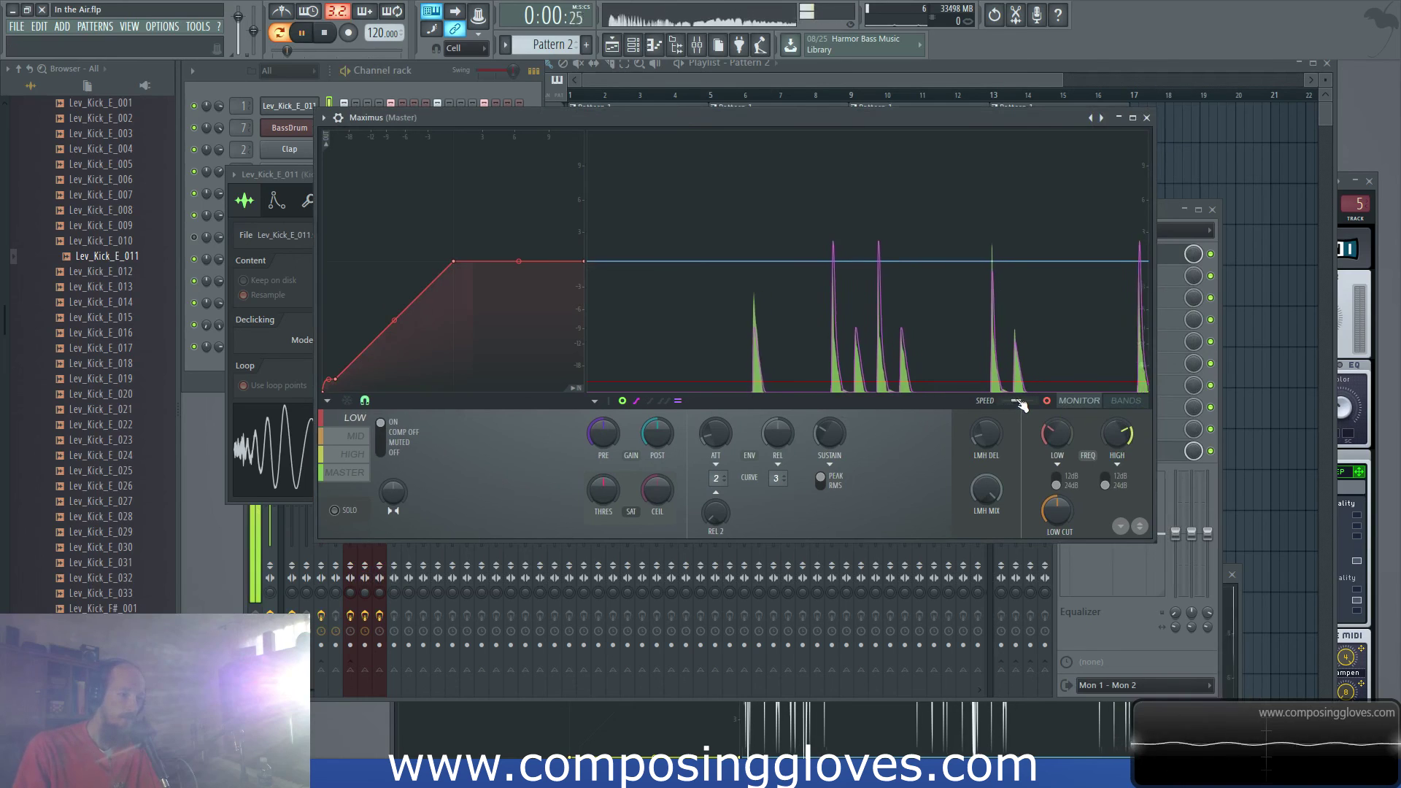
# Step: Vary the scroll speed of the Maximus monitor display in both directions during playback, and stop the song
pyautogui.moveTo(1019, 401); pyautogui.dragTo(1005, 399)
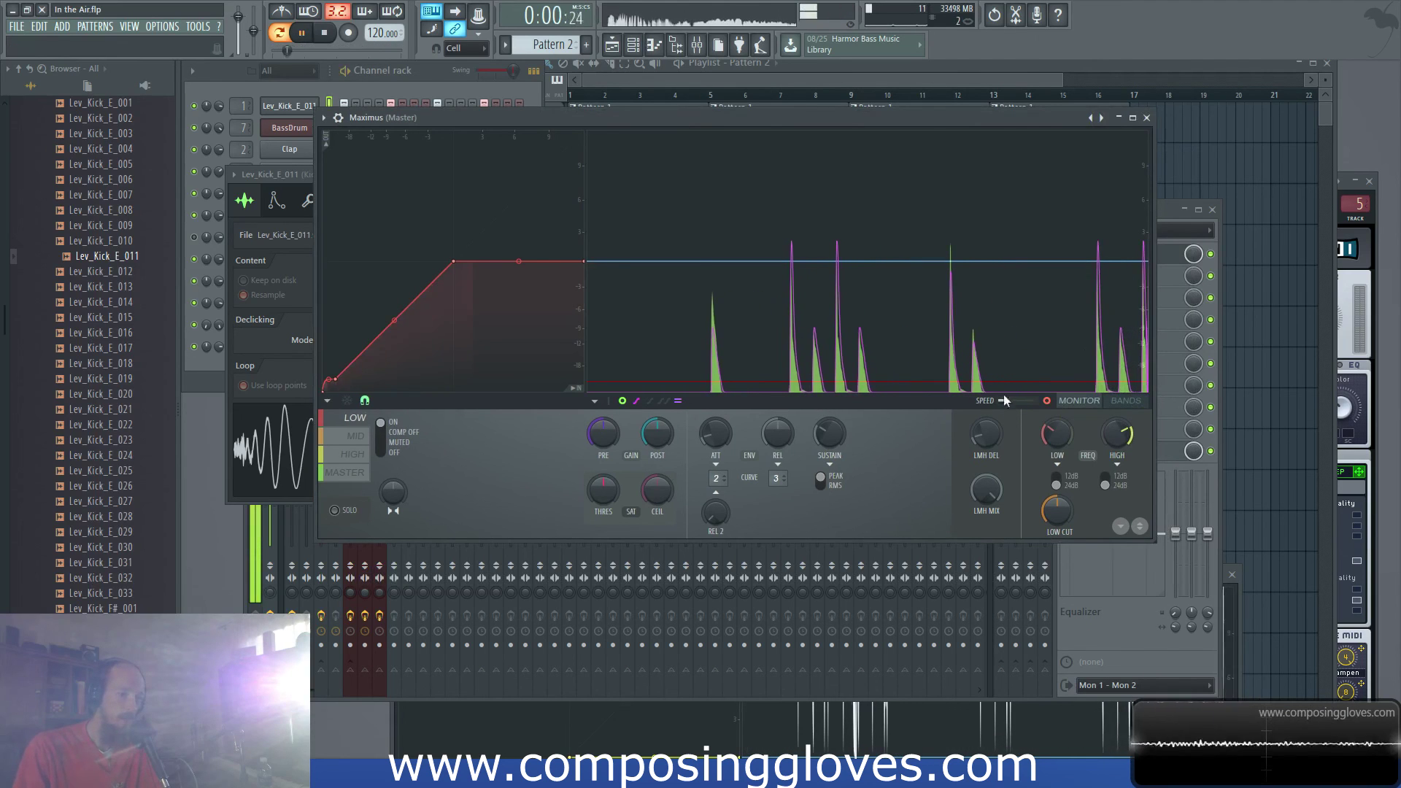
pyautogui.moveTo(1007, 404); pyautogui.dragTo(1028, 404)
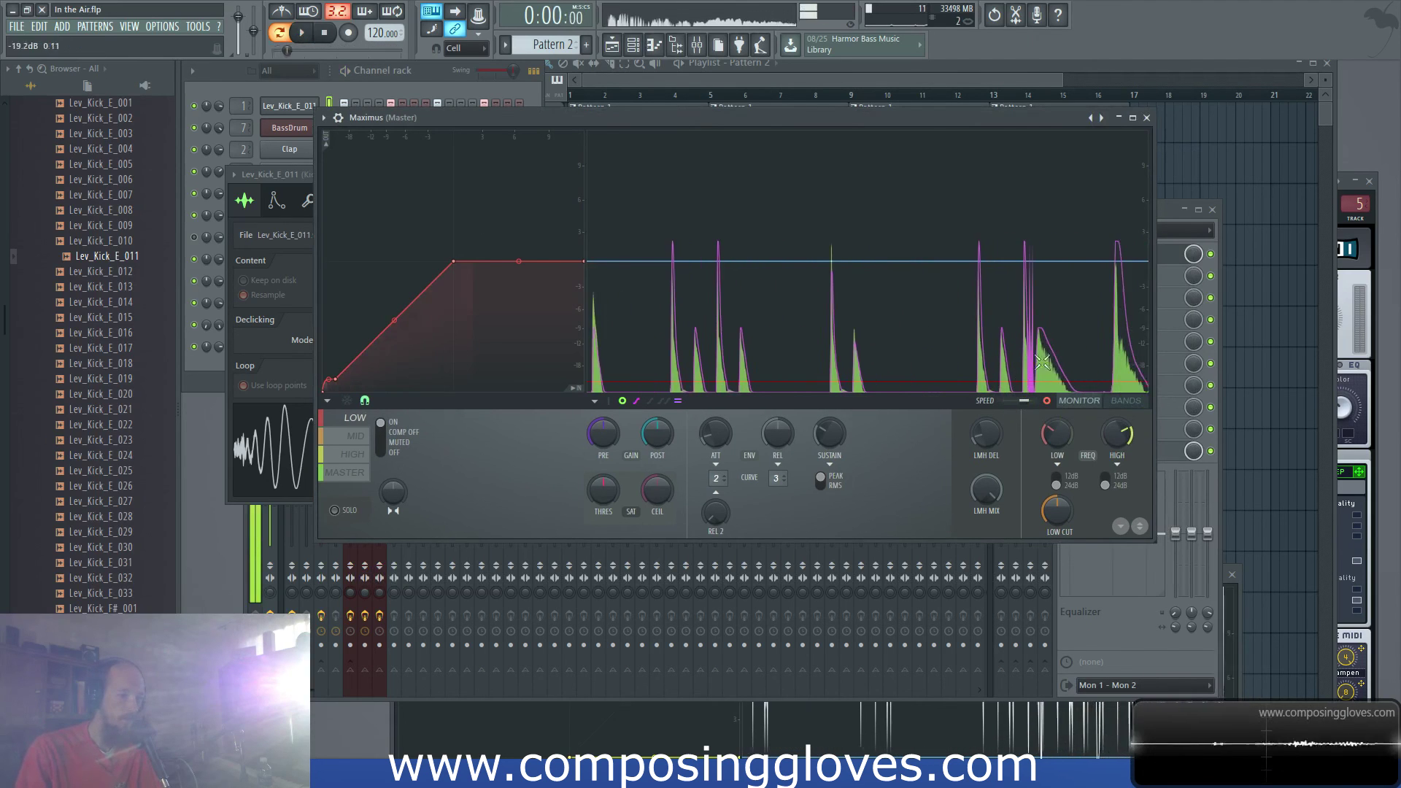
pyautogui.press('space')
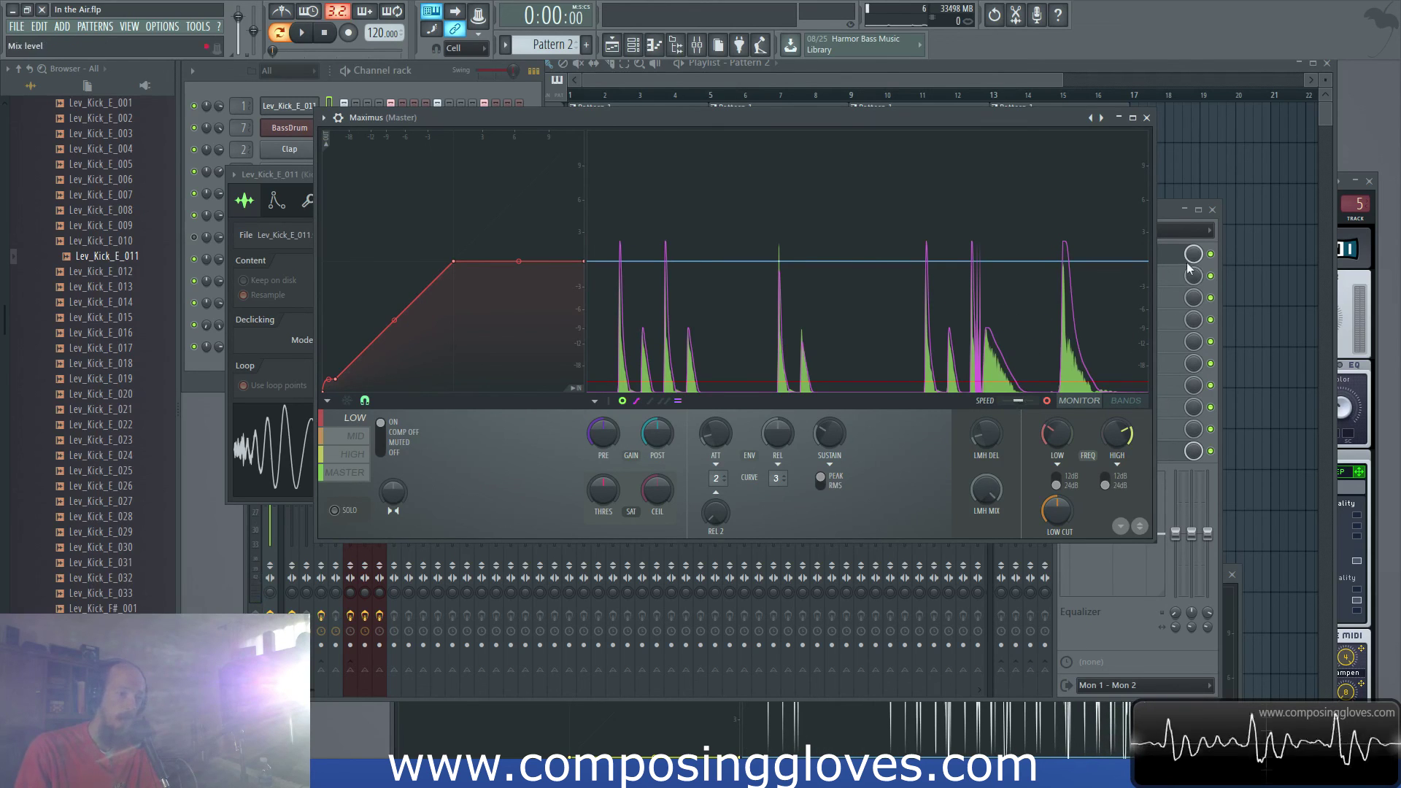
# Step: Bypass Maximus in the Master track's effect slot, view its window in that state, and enable it again
pyautogui.click(1166, 218)
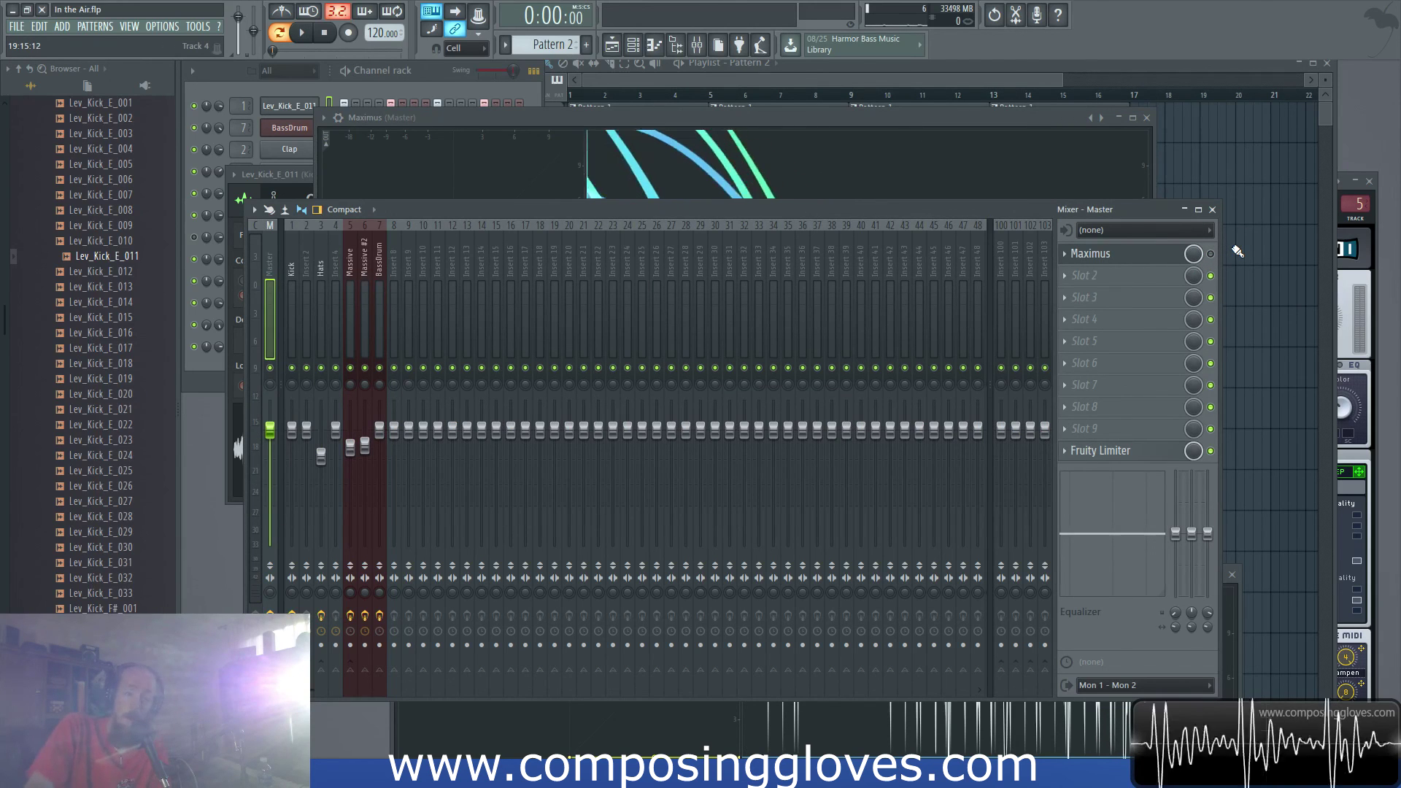
pyautogui.click(888, 133)
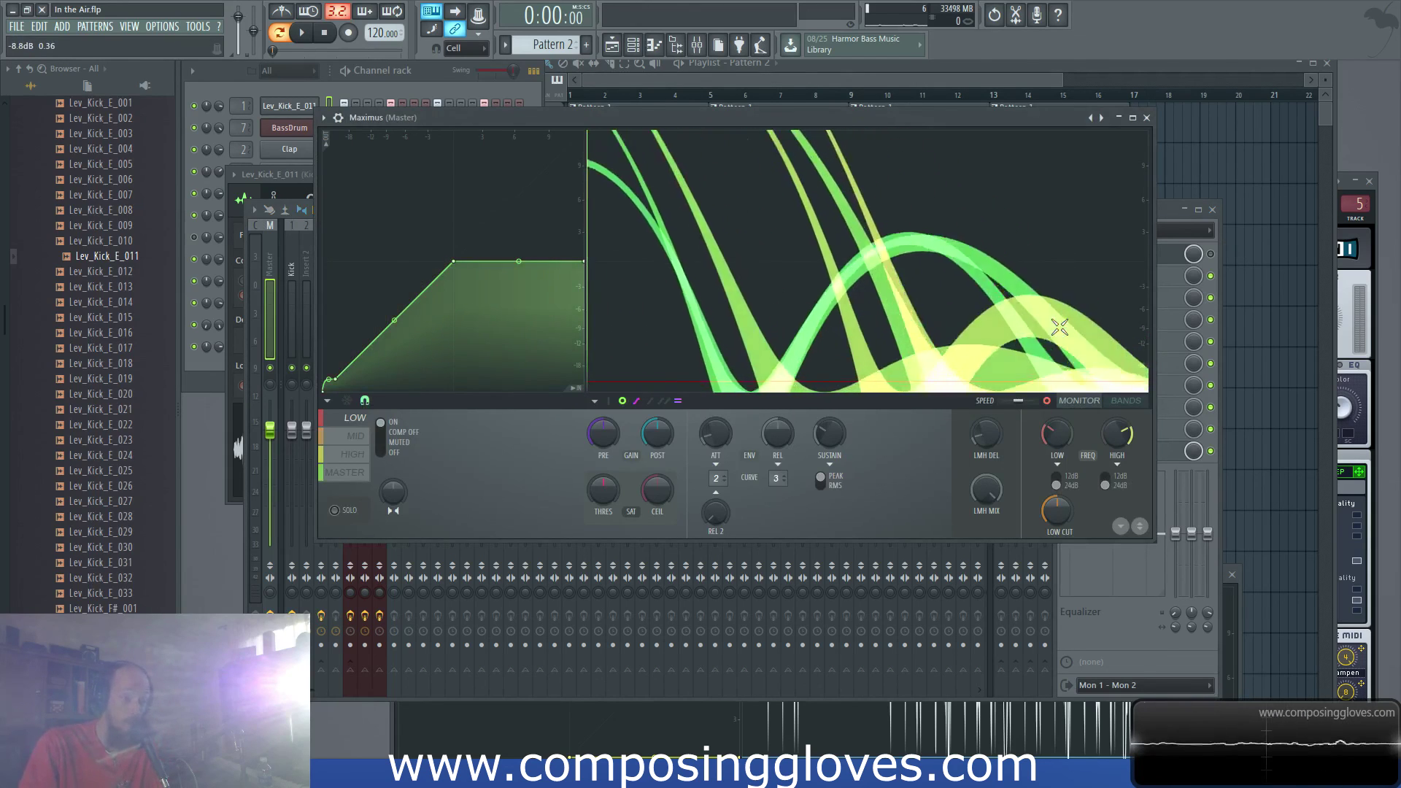
pyautogui.click(1201, 262)
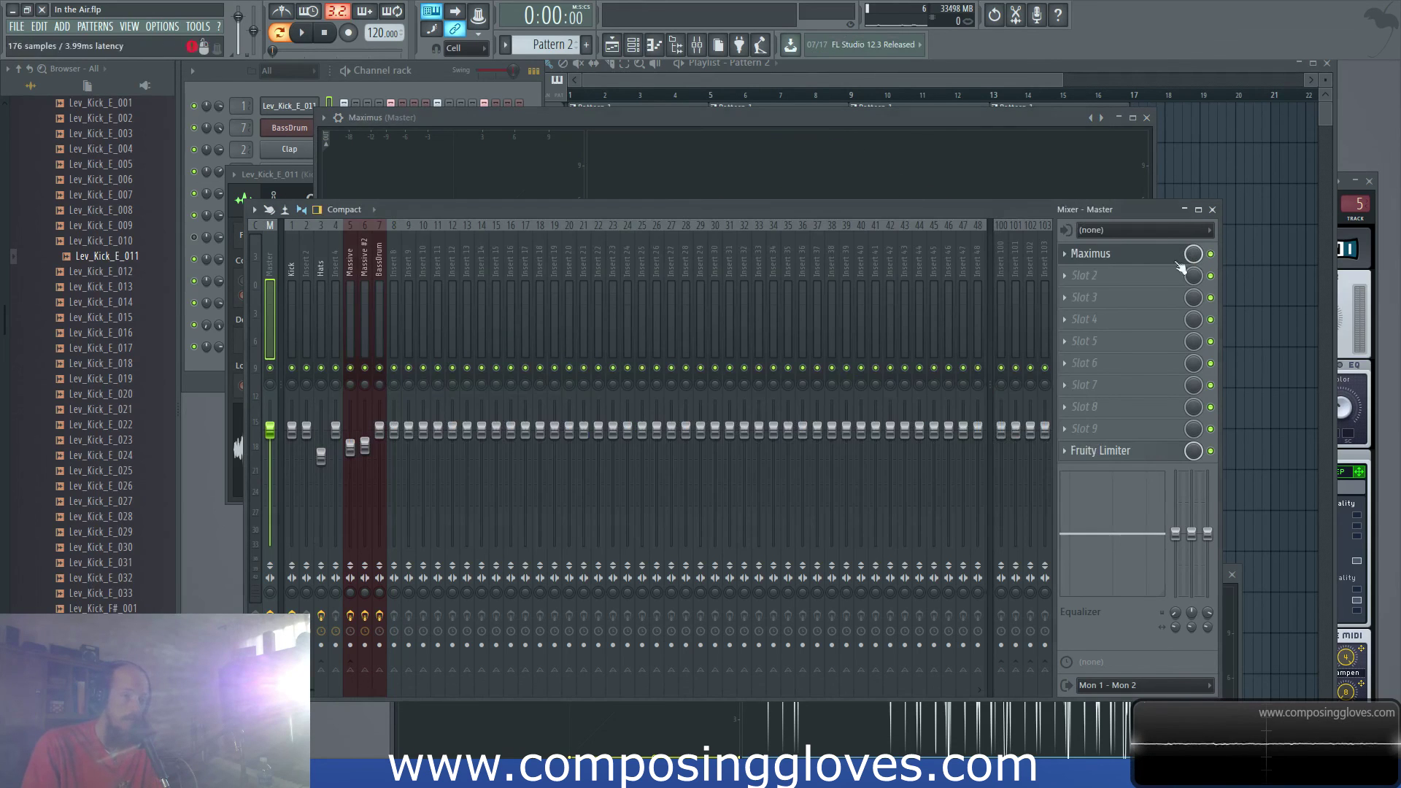
pyautogui.click(836, 122)
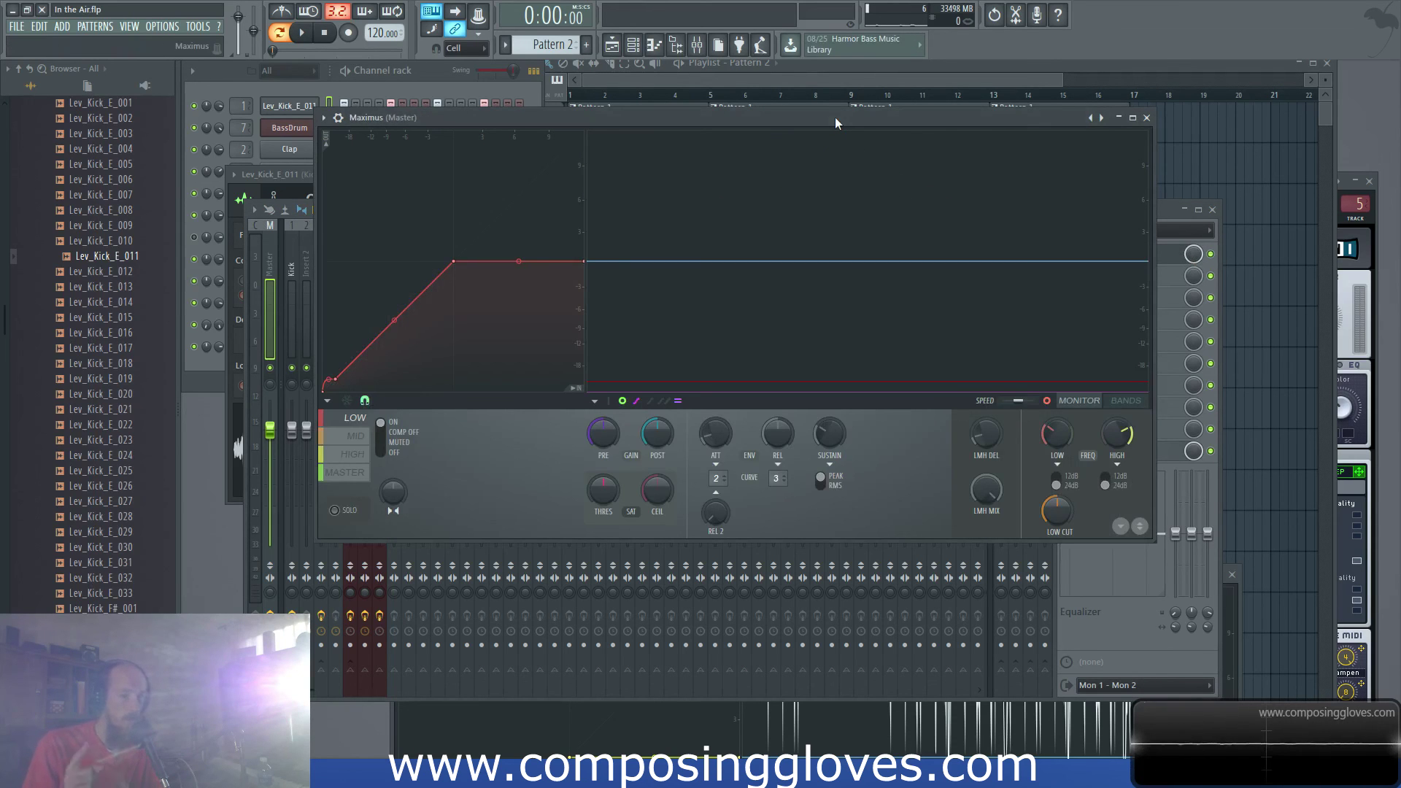